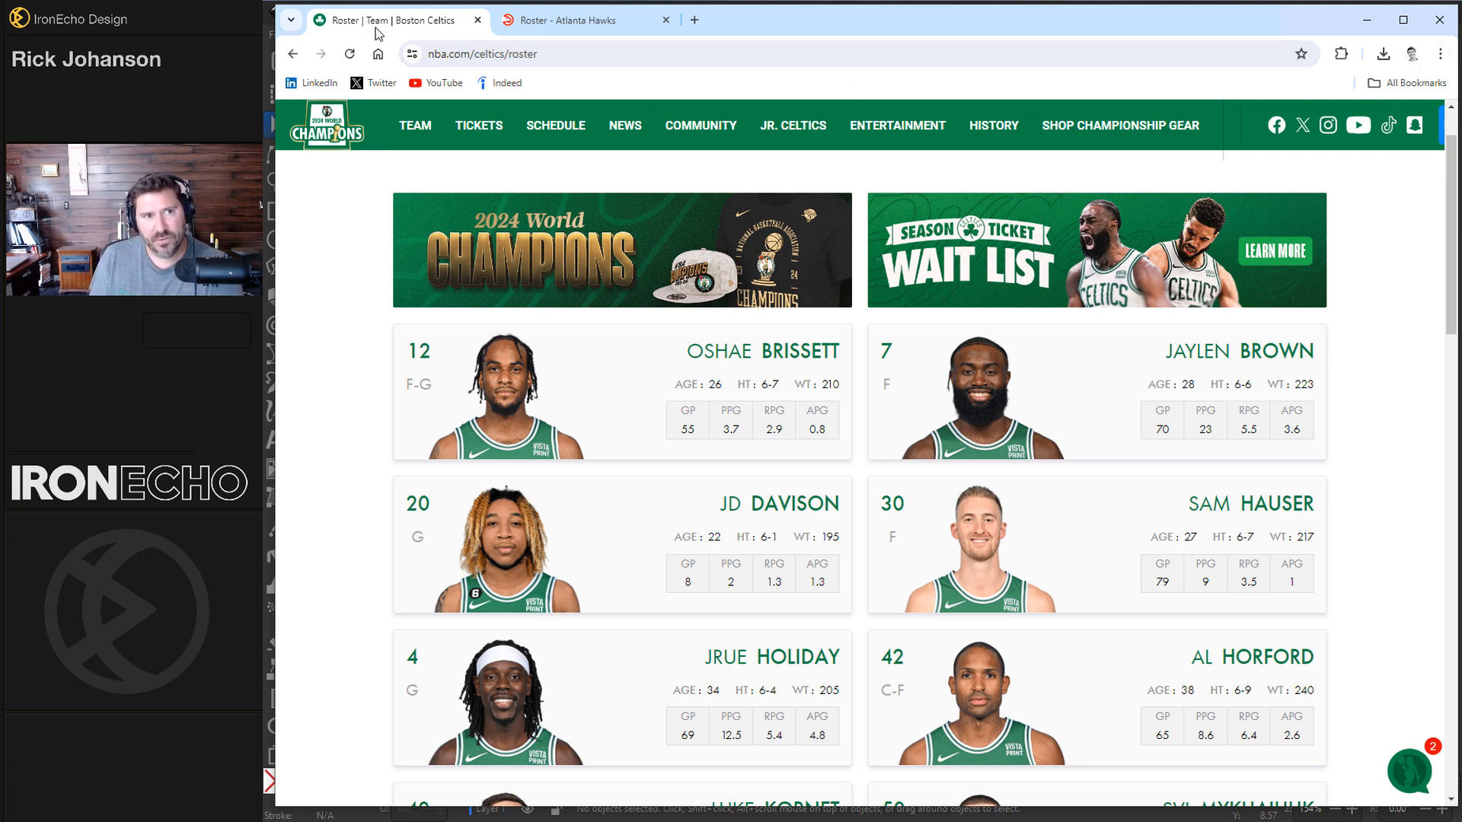
# Step: Open the browser's Create QR Code option for the Celtics roster page
pyautogui.click(1442, 54)
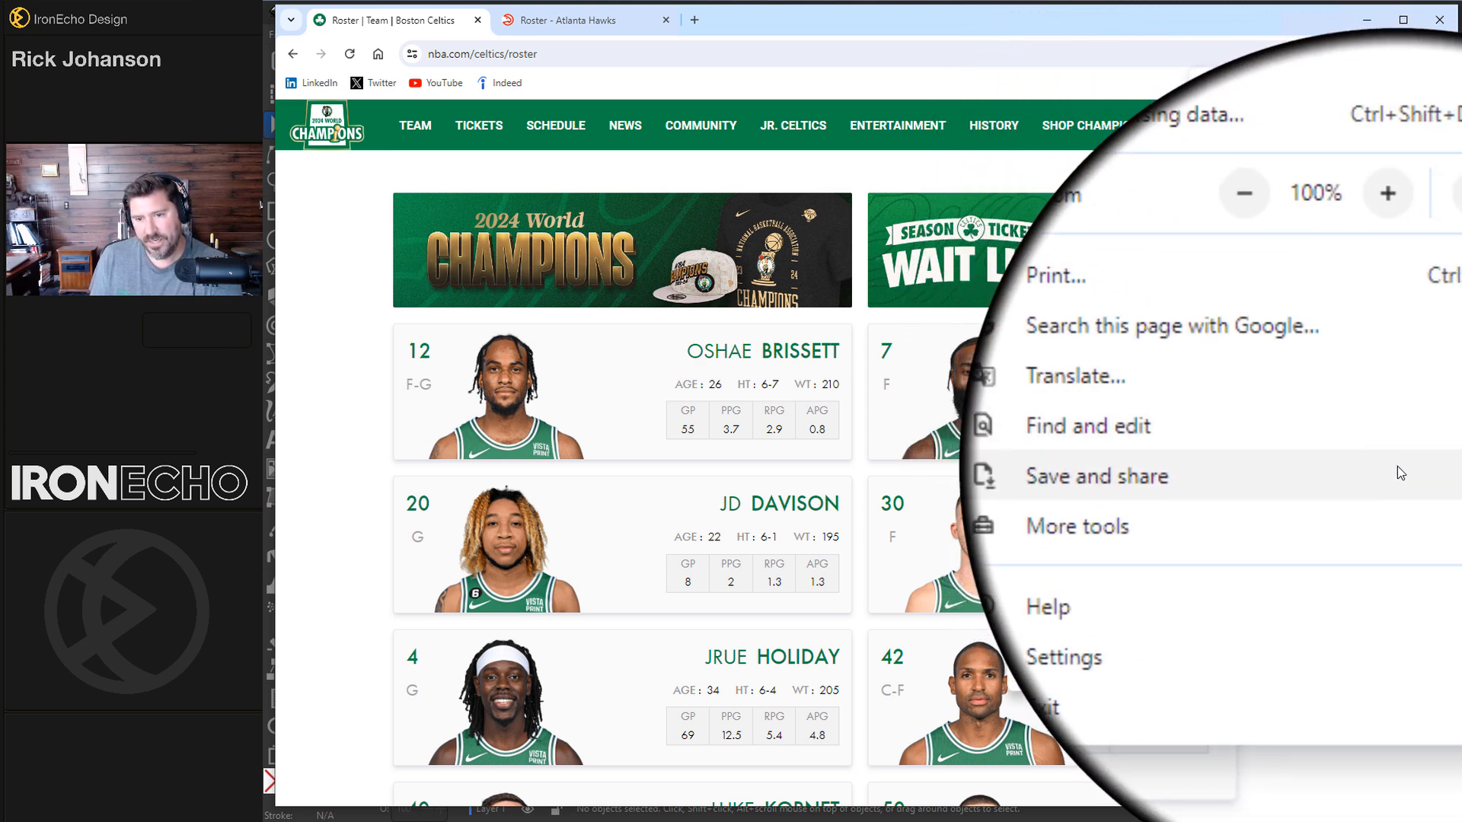
pyautogui.click(1396, 466)
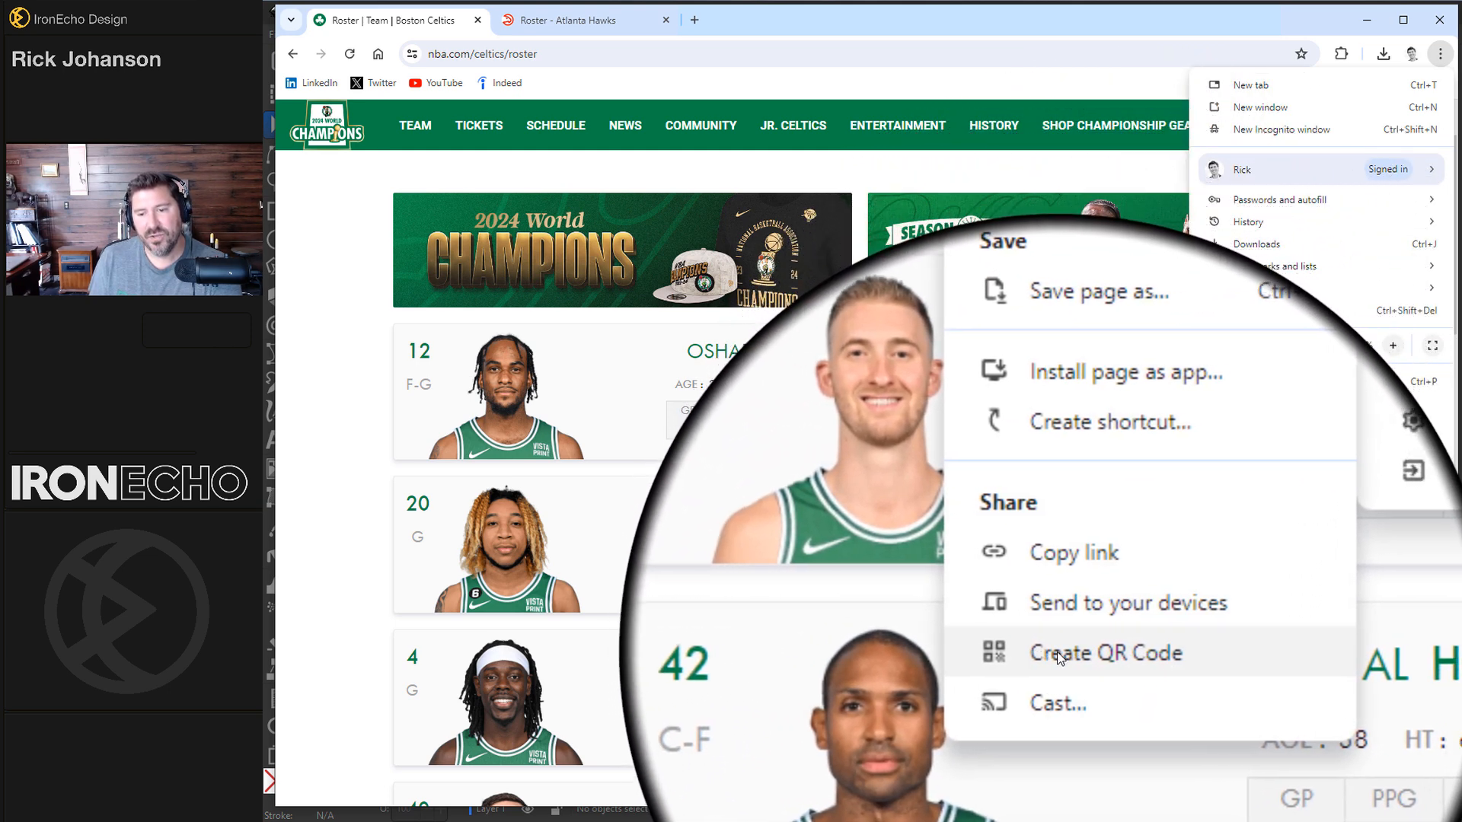
pyautogui.click(1096, 654)
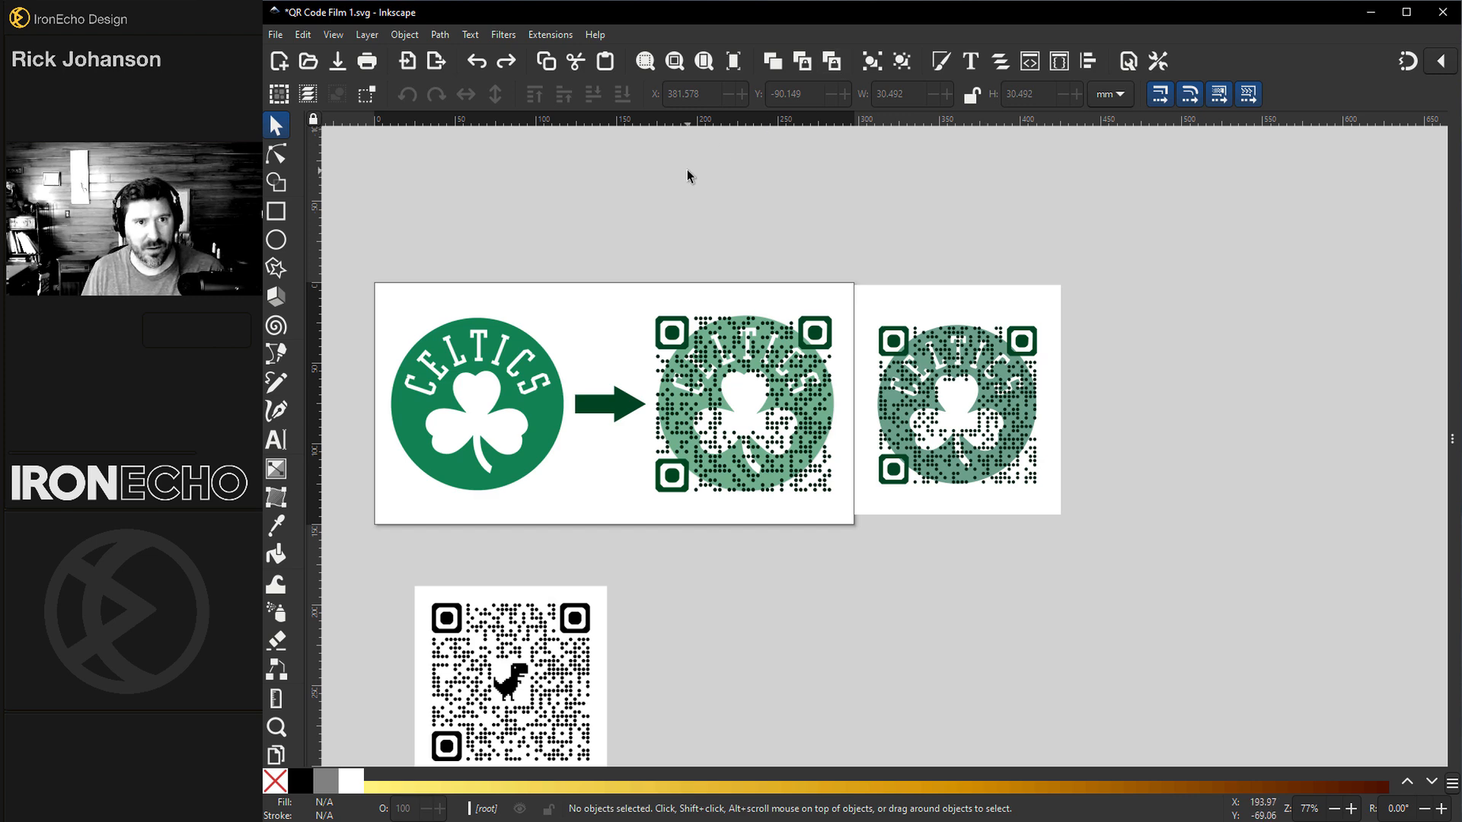
pyautogui.click(557, 36)
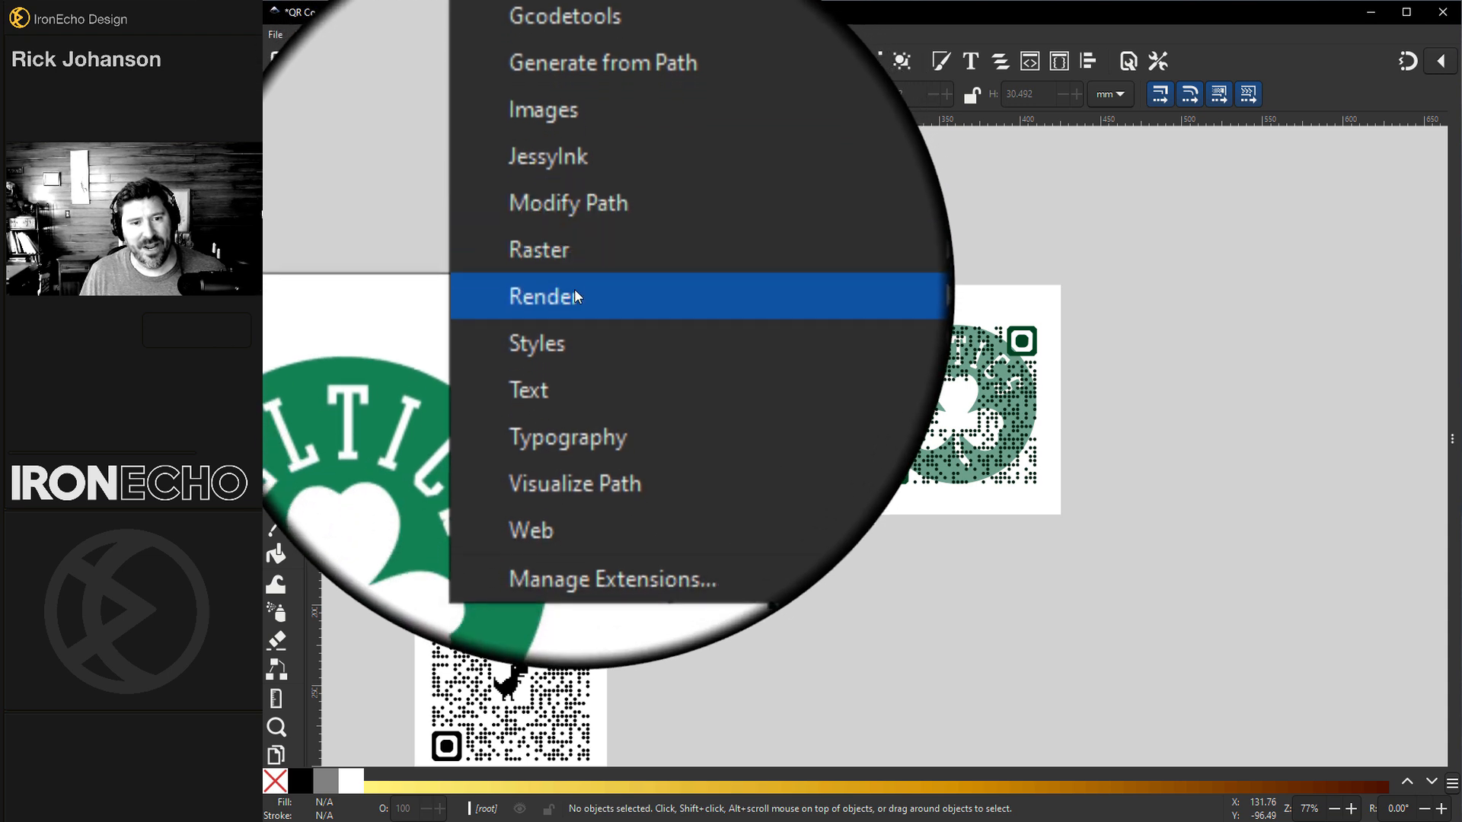
pyautogui.moveTo(722, 286)
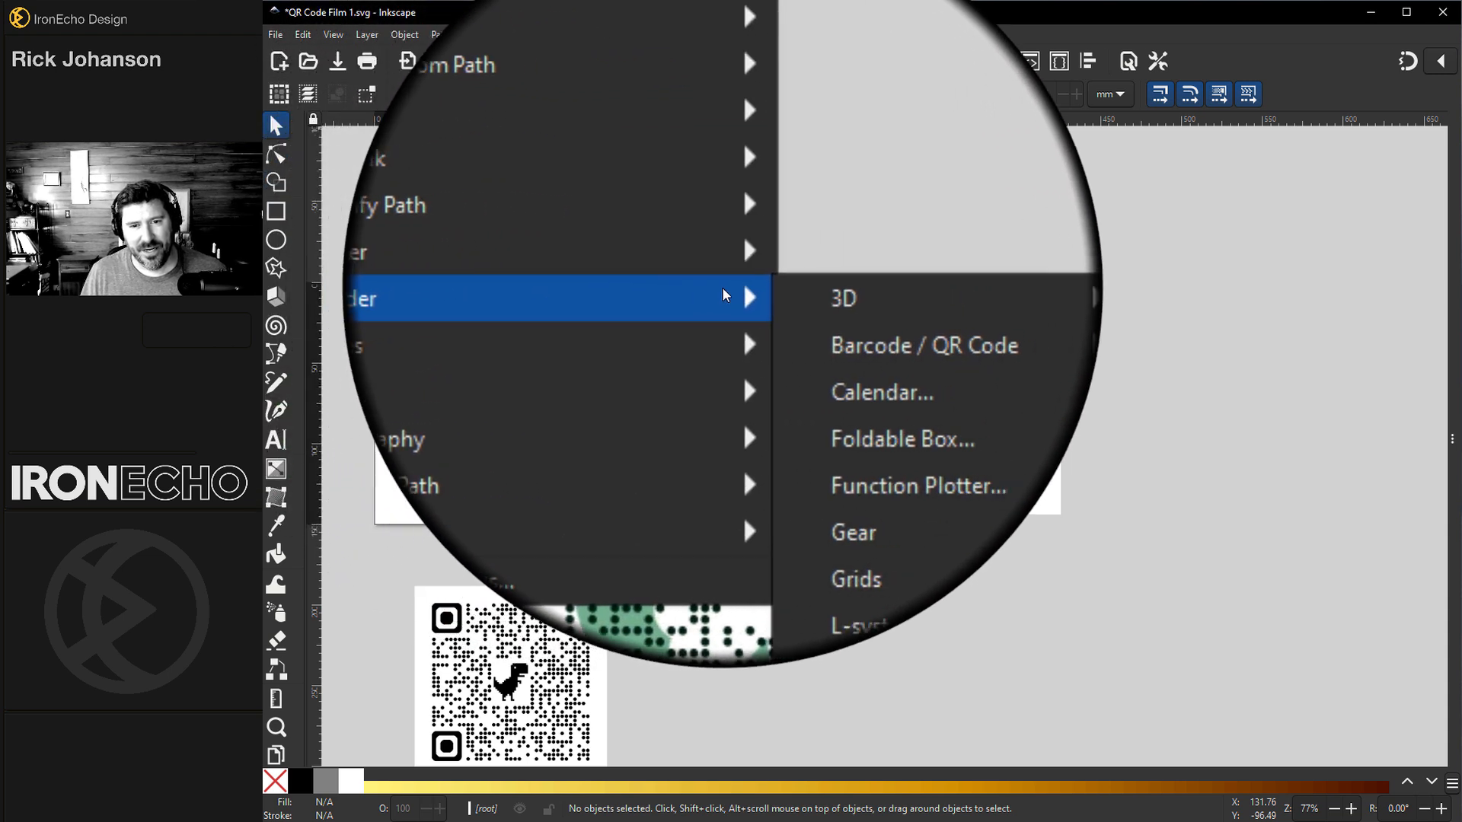
pyautogui.moveTo(798, 316)
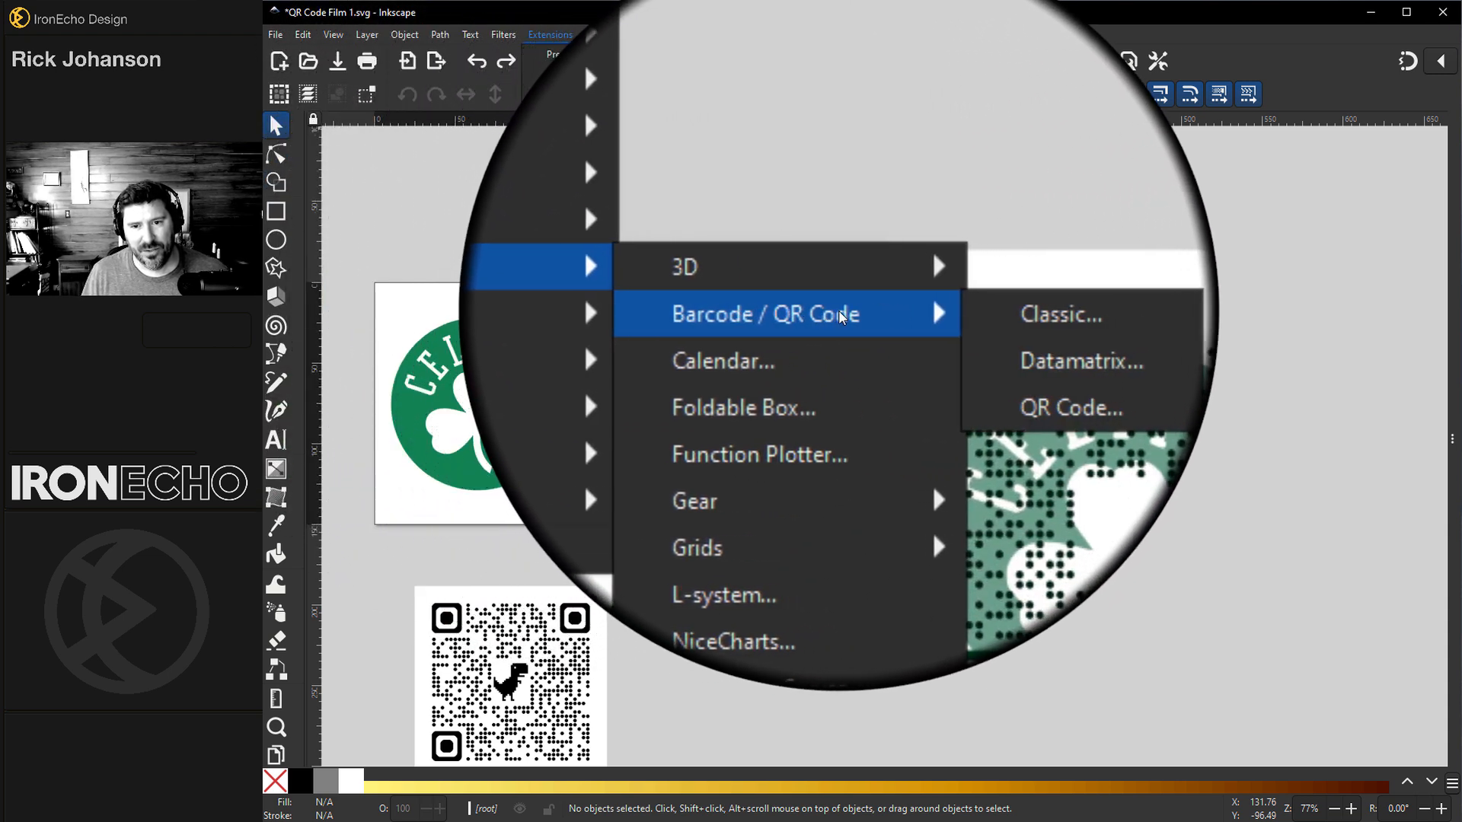
pyautogui.click(937, 352)
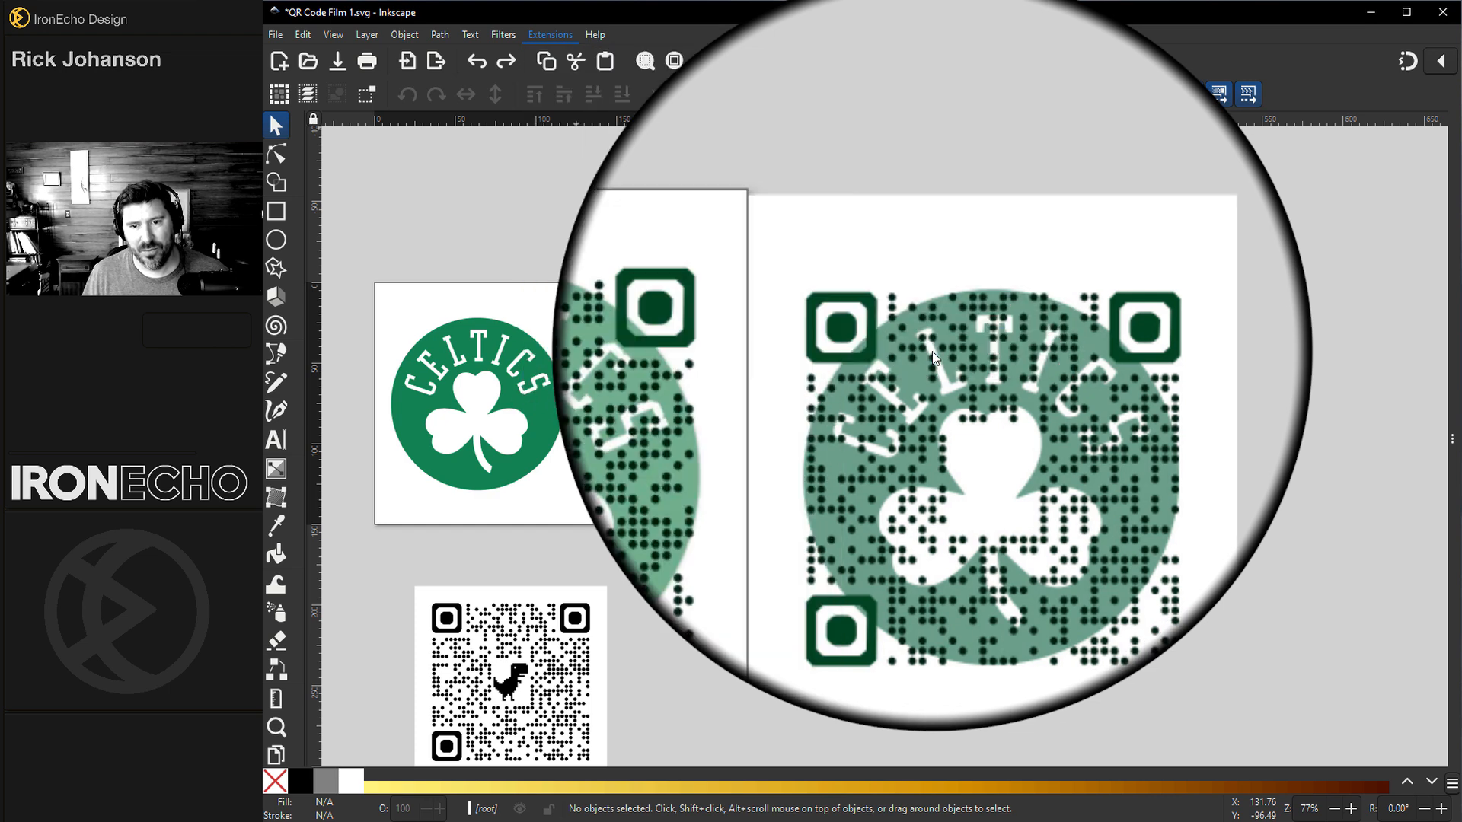
pyautogui.moveTo(283, 93); pyautogui.dragTo(1056, 137)
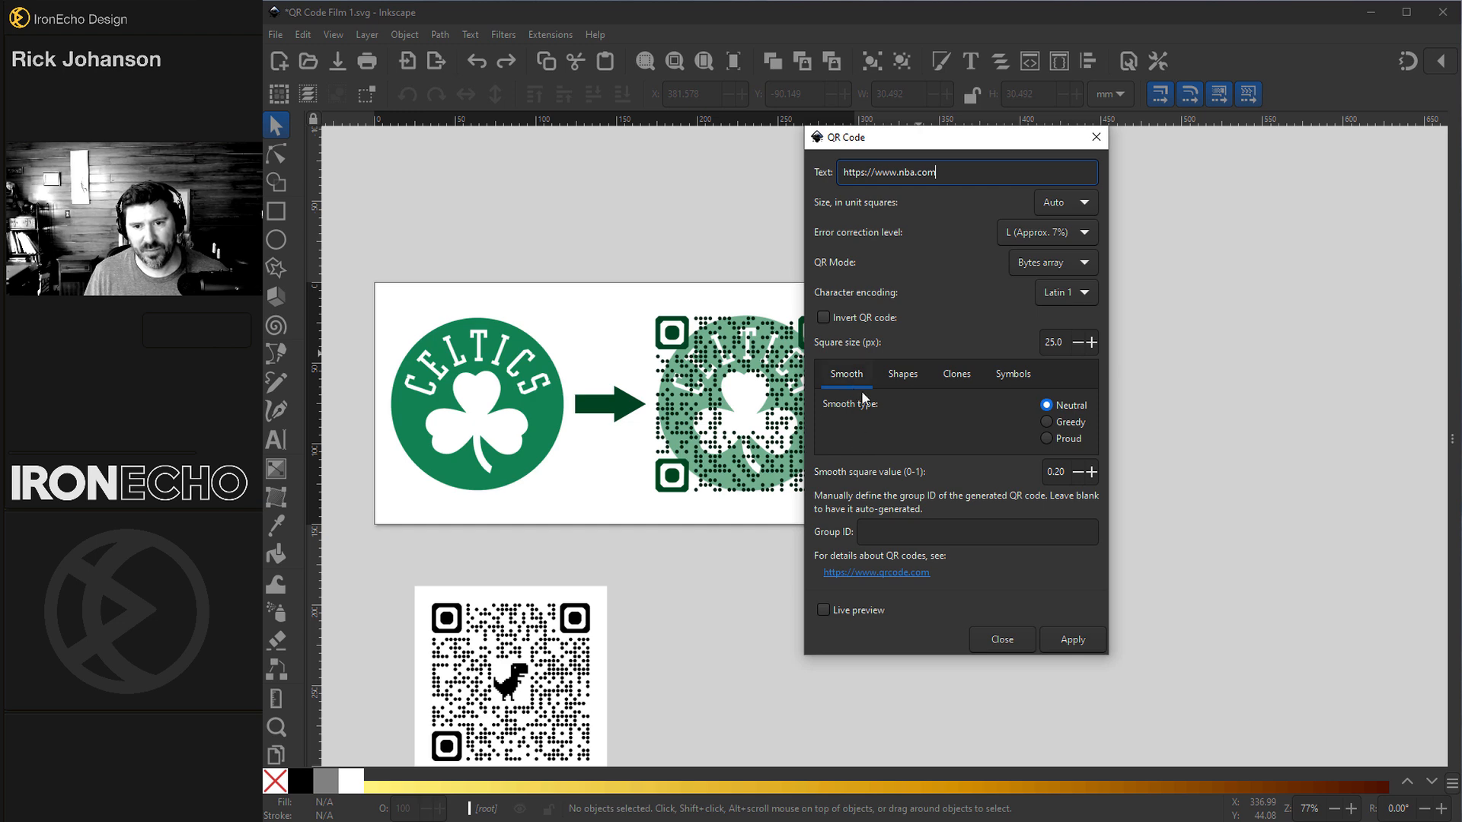
pyautogui.click(1065, 635)
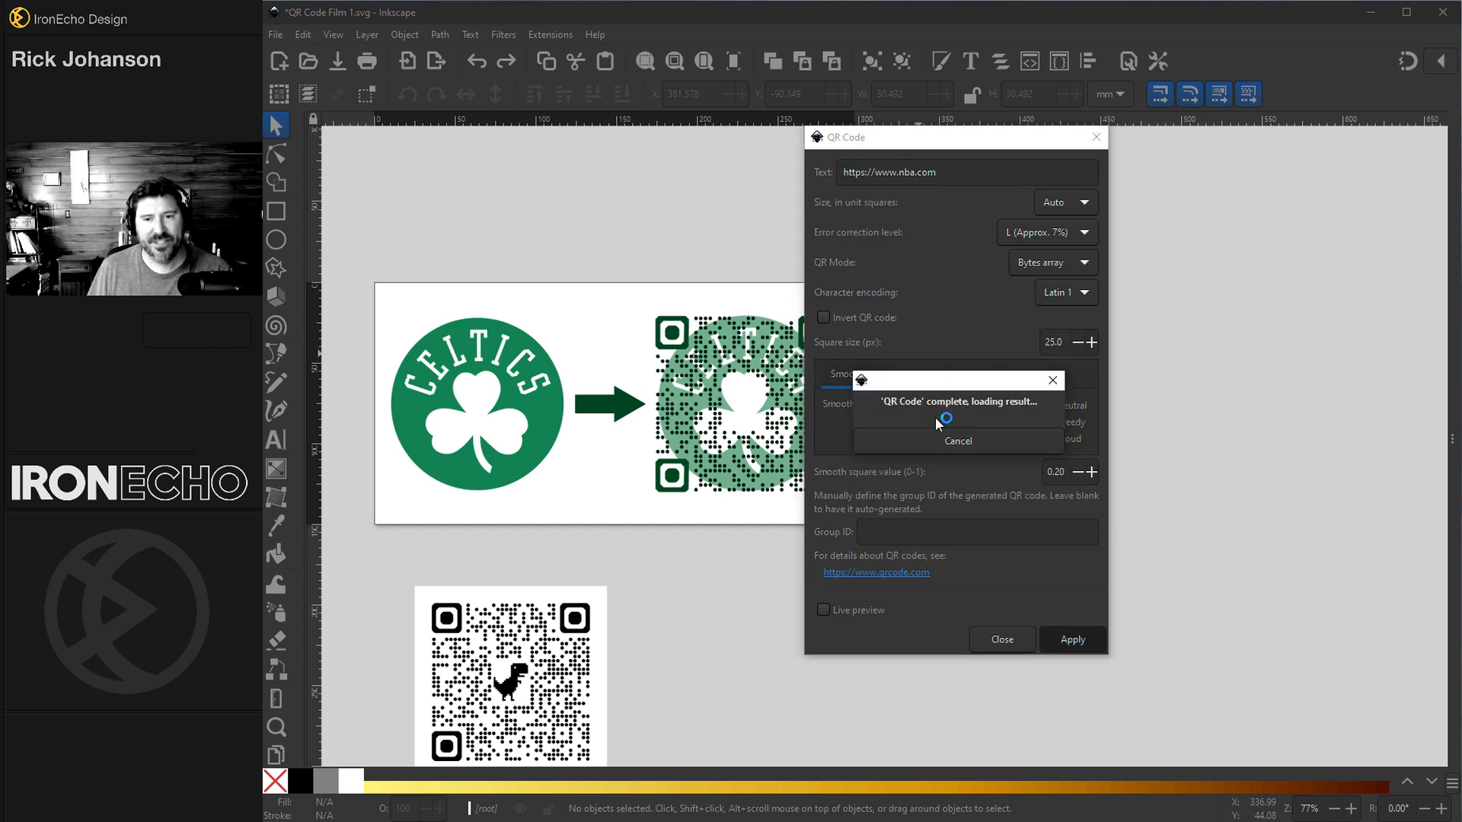
# Step: Move the generated QR code to the right of the designs and delete its white background square
pyautogui.moveTo(1081, 560); pyautogui.dragTo(1348, 331)
pyautogui.click(1363, 334)
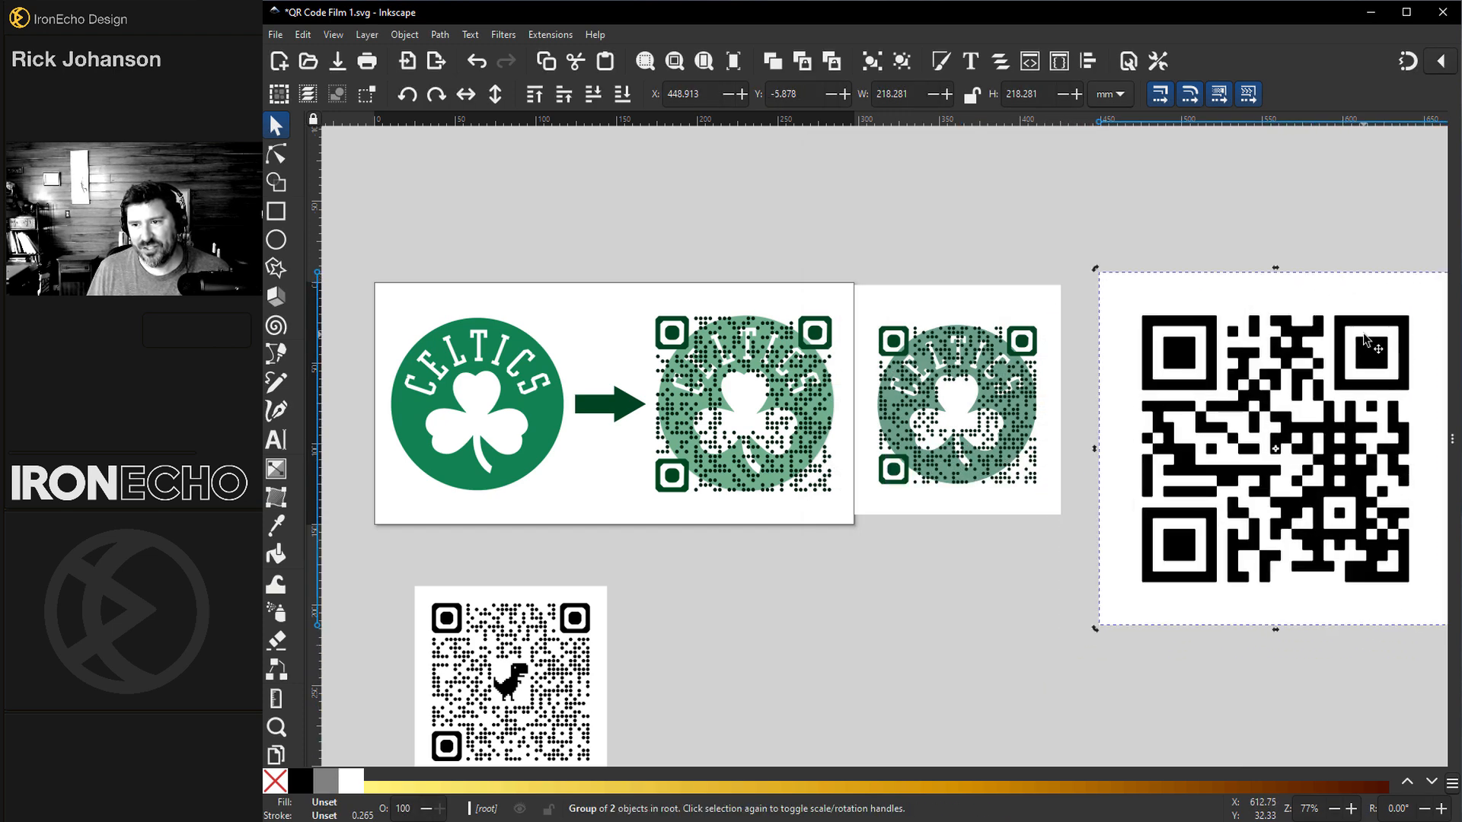
pyautogui.click(1301, 236)
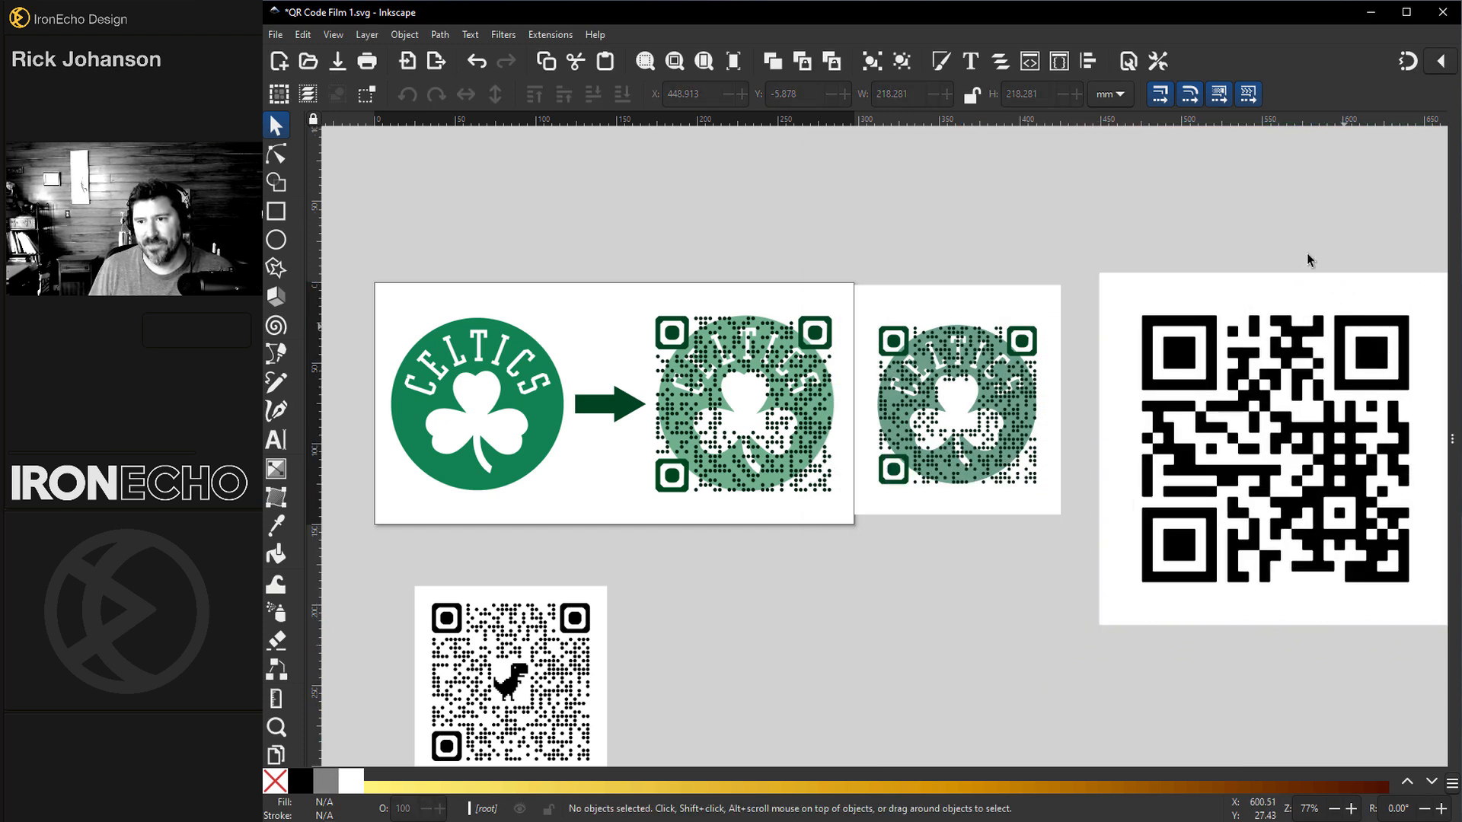
pyautogui.moveTo(1363, 350); pyautogui.dragTo(1358, 276)
pyautogui.click(1309, 308)
pyautogui.press('Delete')
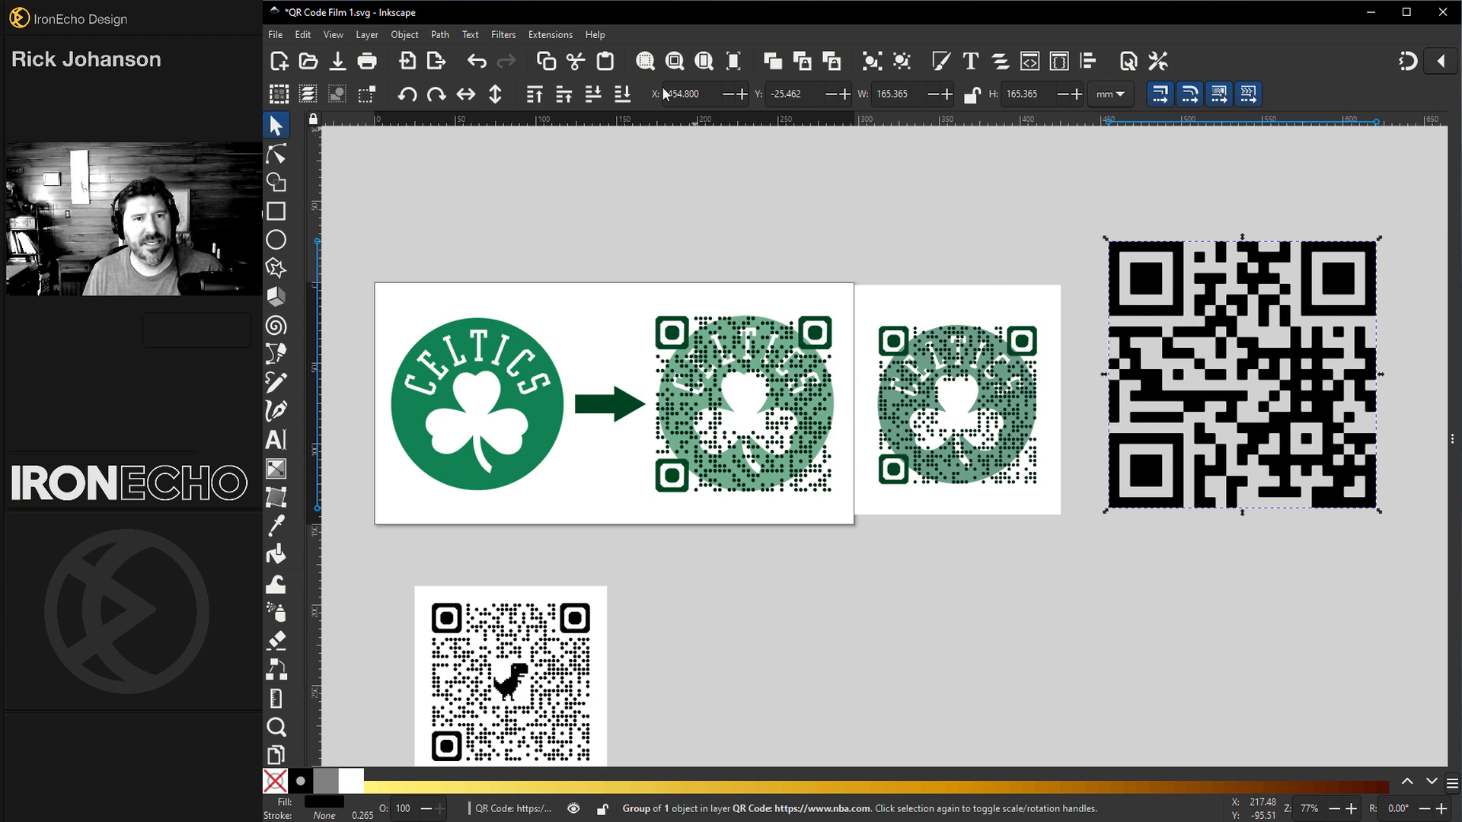
pyautogui.click(561, 36)
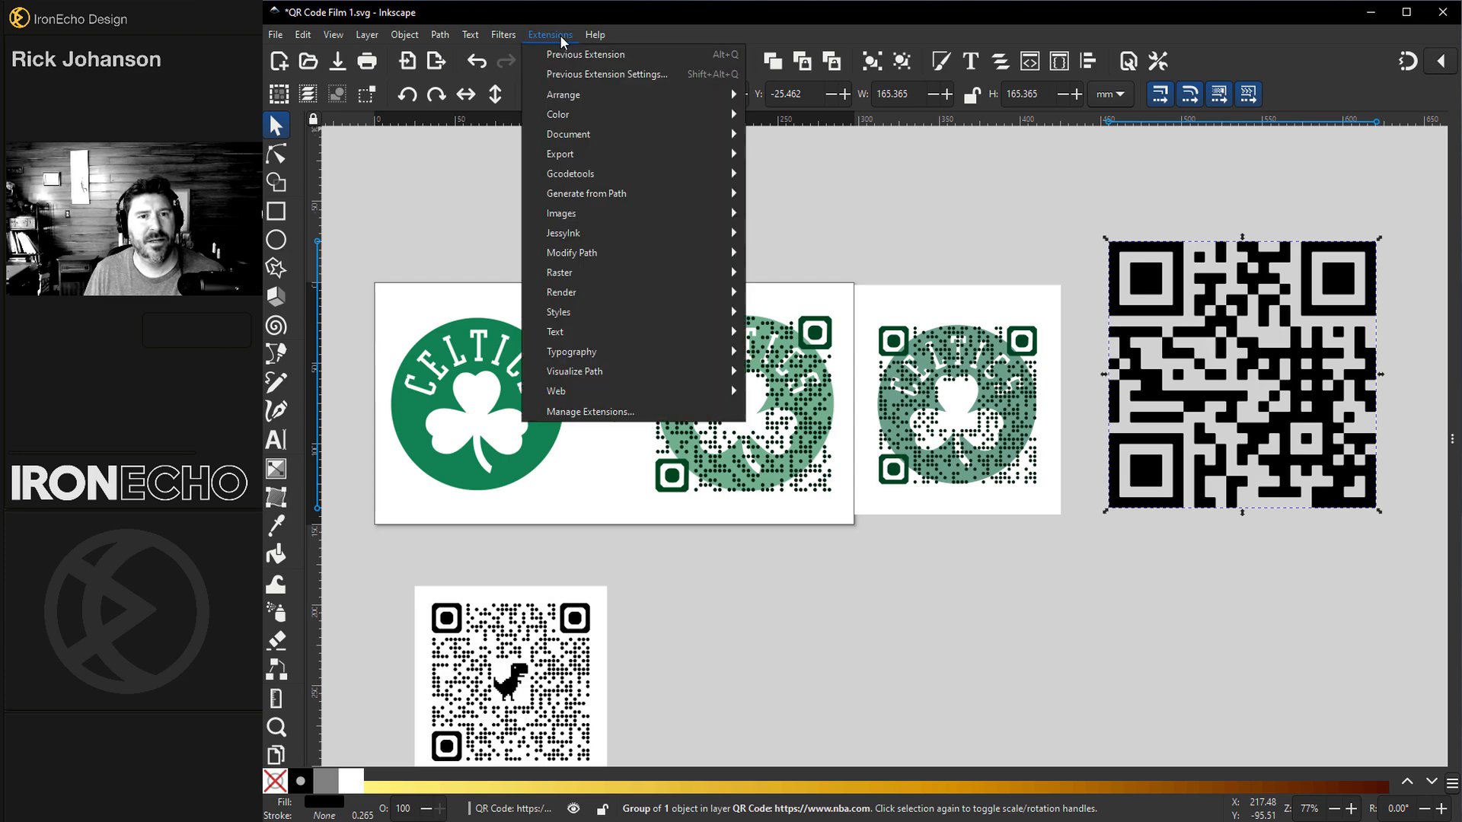
pyautogui.click(579, 32)
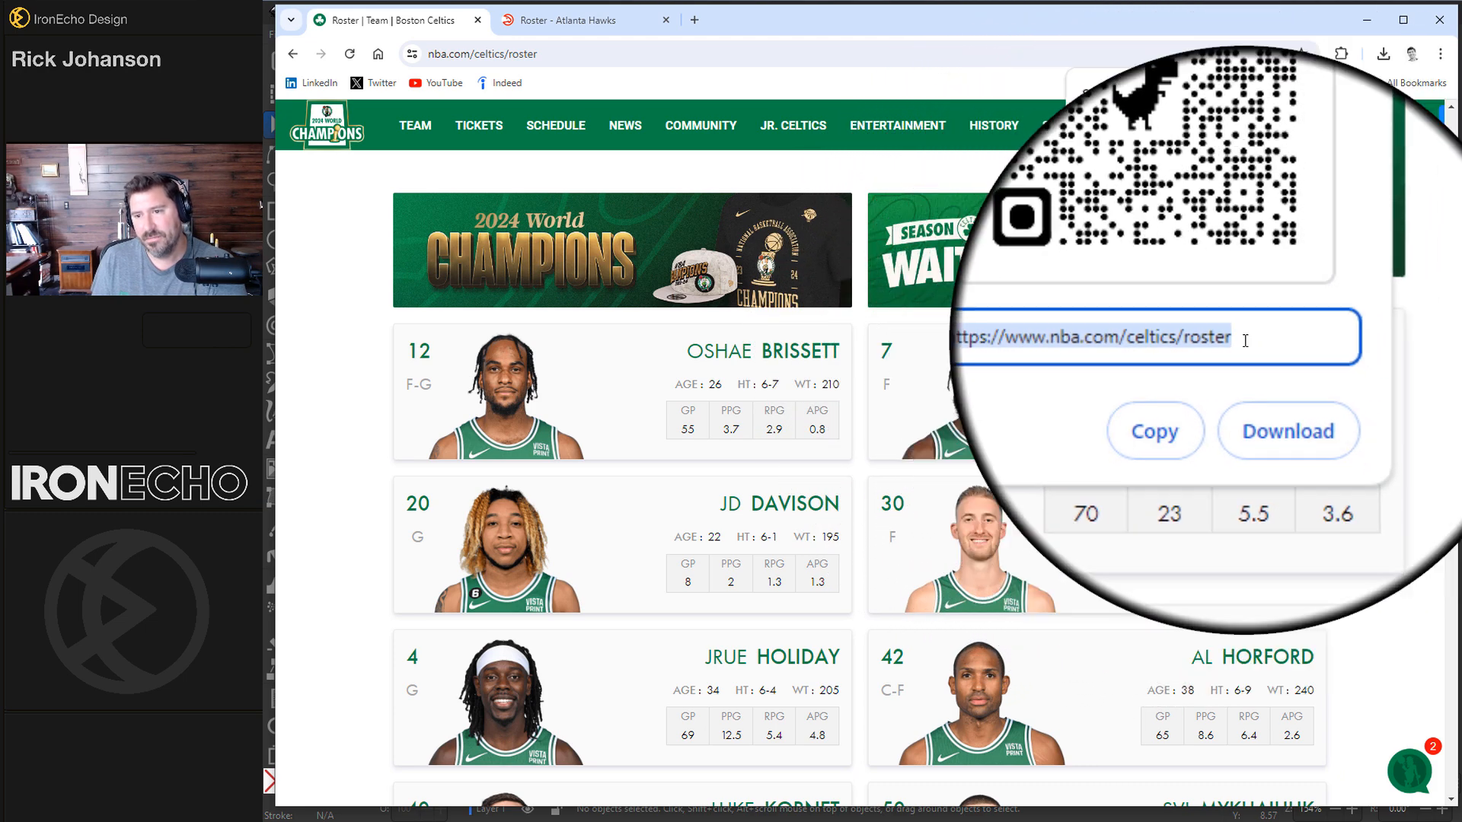
# Step: Download the browser's QR code for the Celtics roster page as a PNG image into the QR Code folder
pyautogui.click(1266, 387)
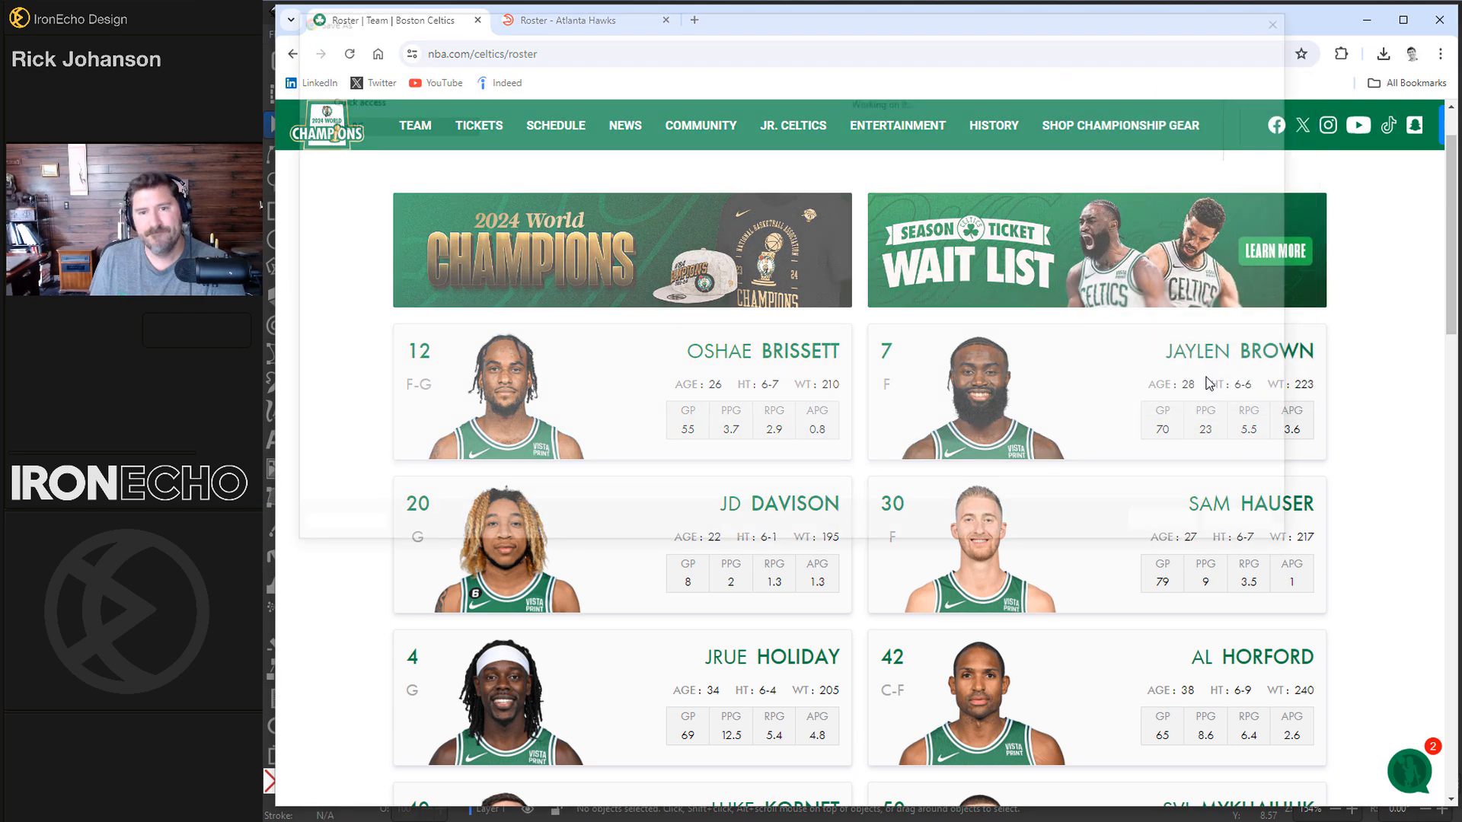
pyautogui.click(487, 446)
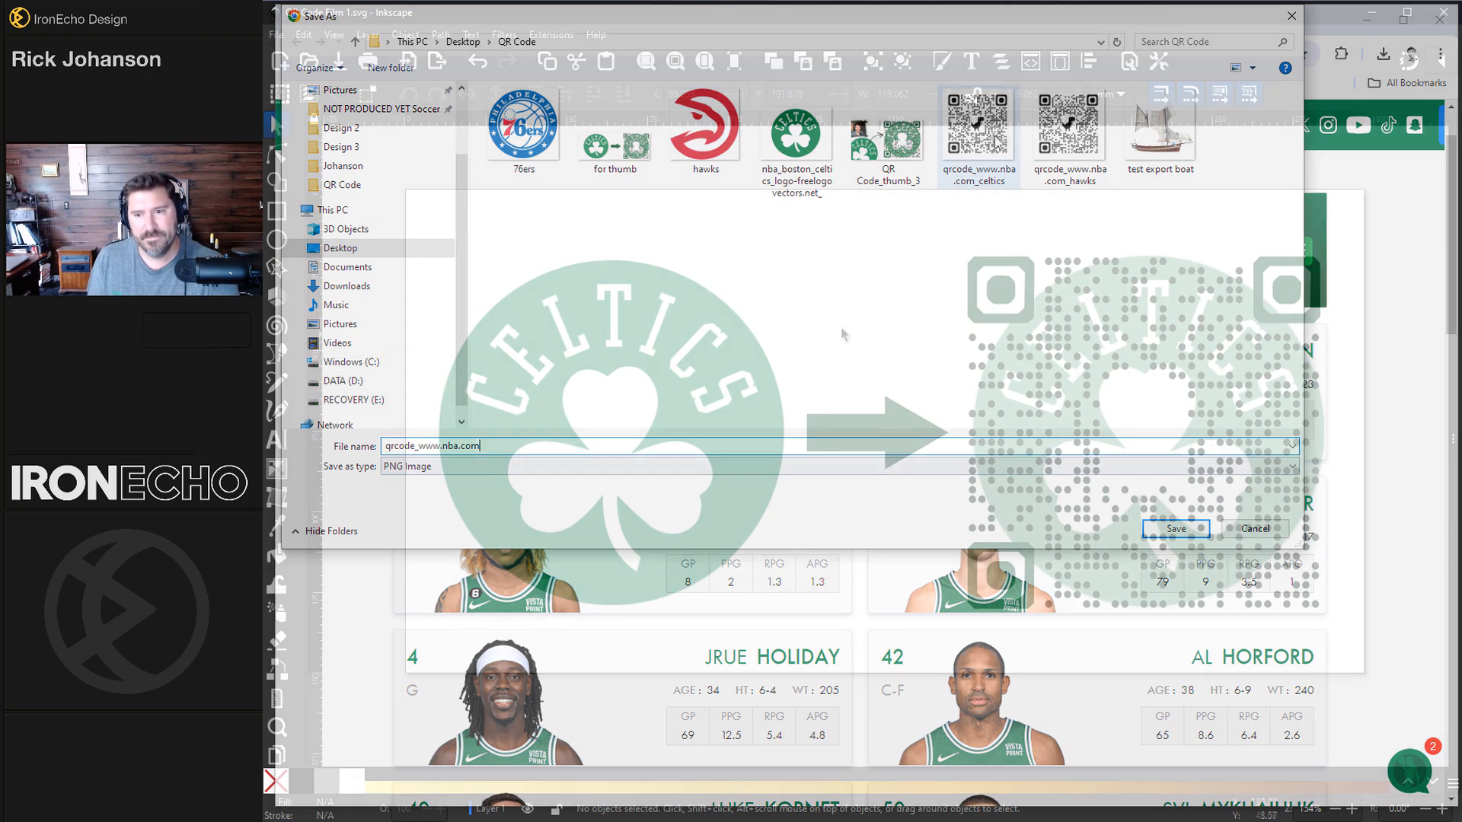
# Step: Import the qrcode_www.nba.com_celtics image from the QR Code folder into the document
pyautogui.scroll(-8, 880, 281)
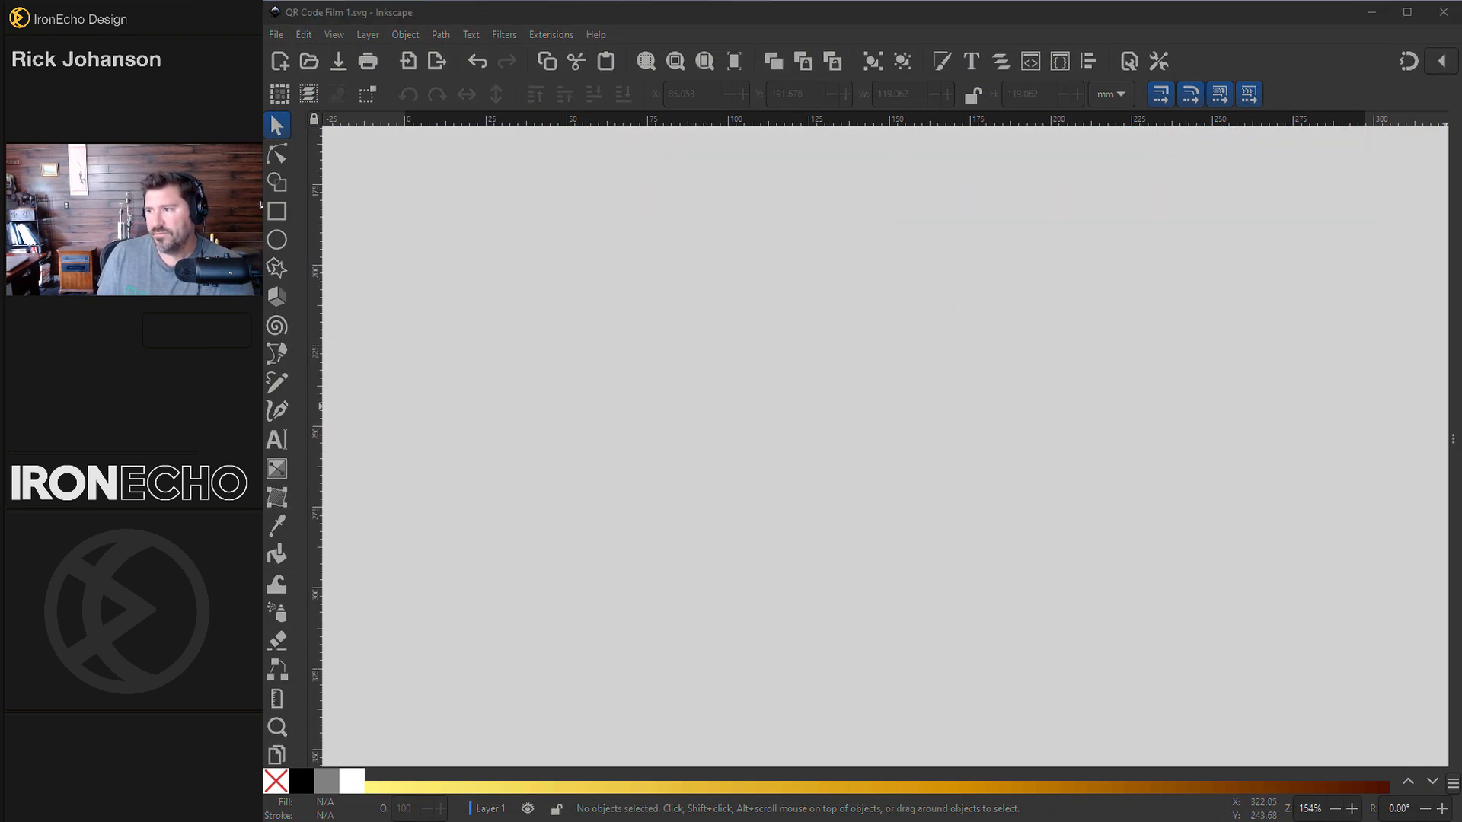
pyautogui.moveTo(1461, 199); pyautogui.dragTo(989, 132)
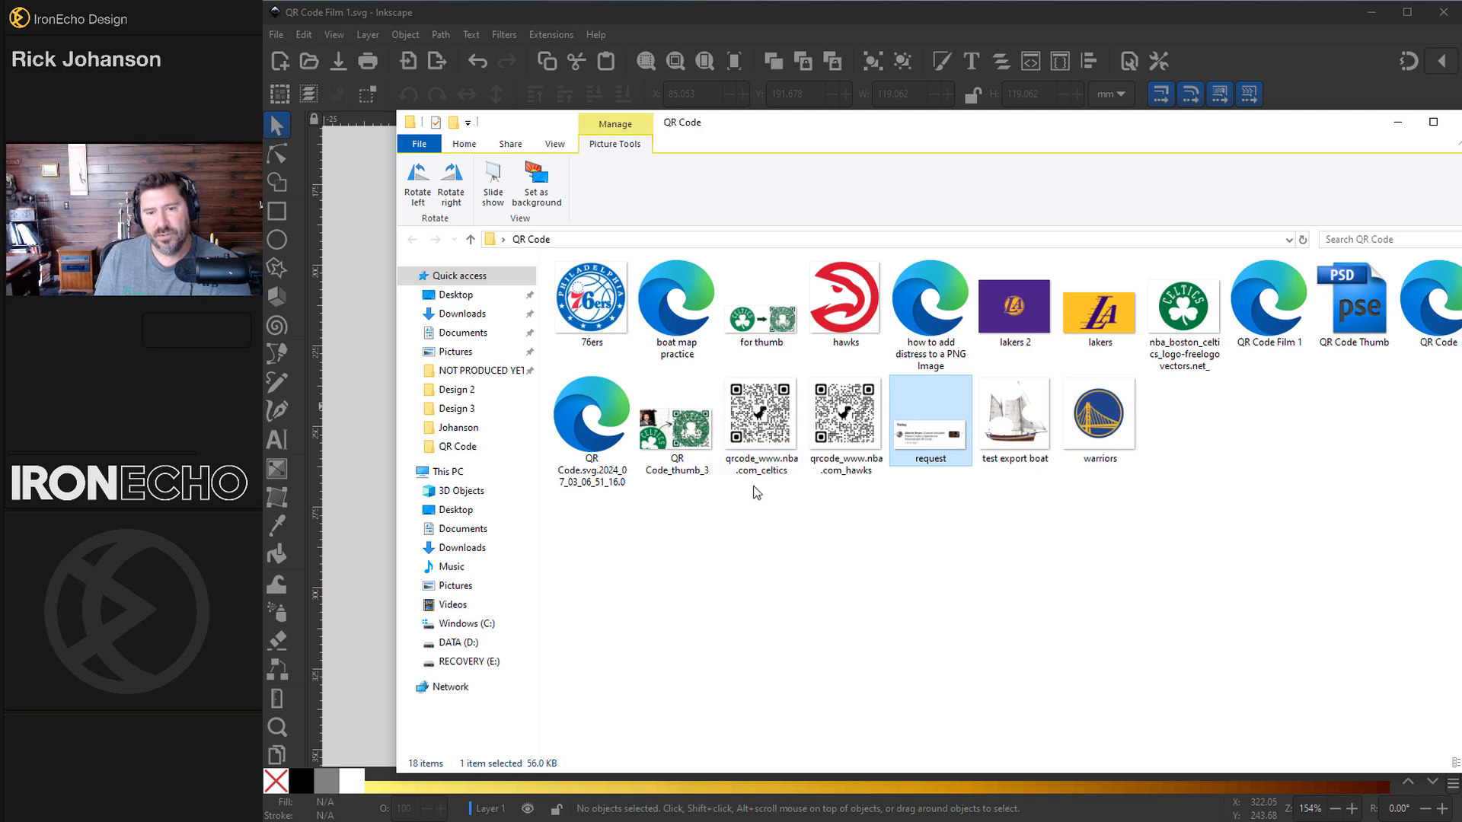
pyautogui.moveTo(830, 133); pyautogui.dragTo(924, 131)
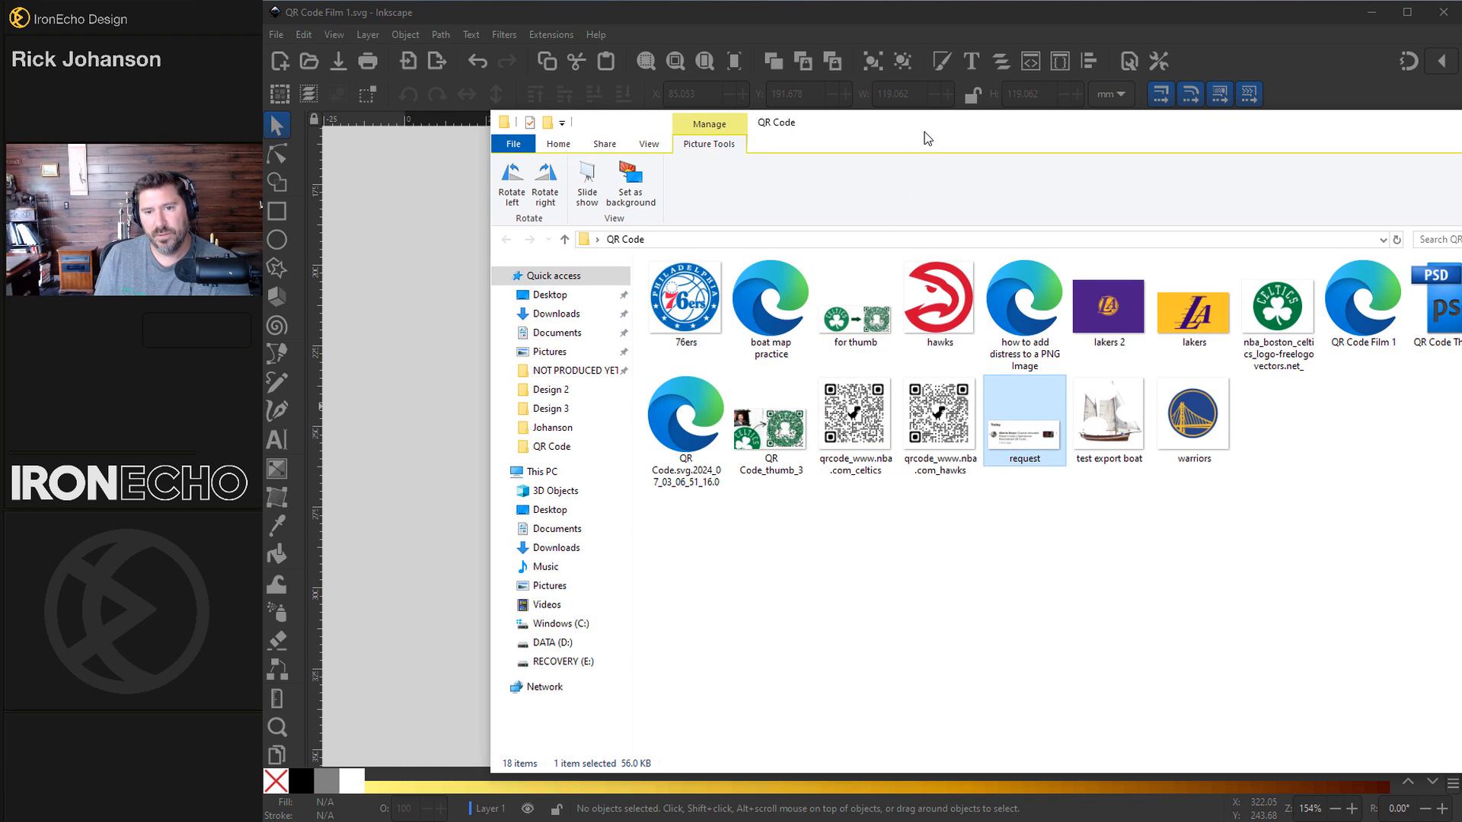
pyautogui.click(856, 423)
pyautogui.moveTo(865, 416); pyautogui.dragTo(469, 541)
pyautogui.moveTo(425, 474); pyautogui.dragTo(424, 472)
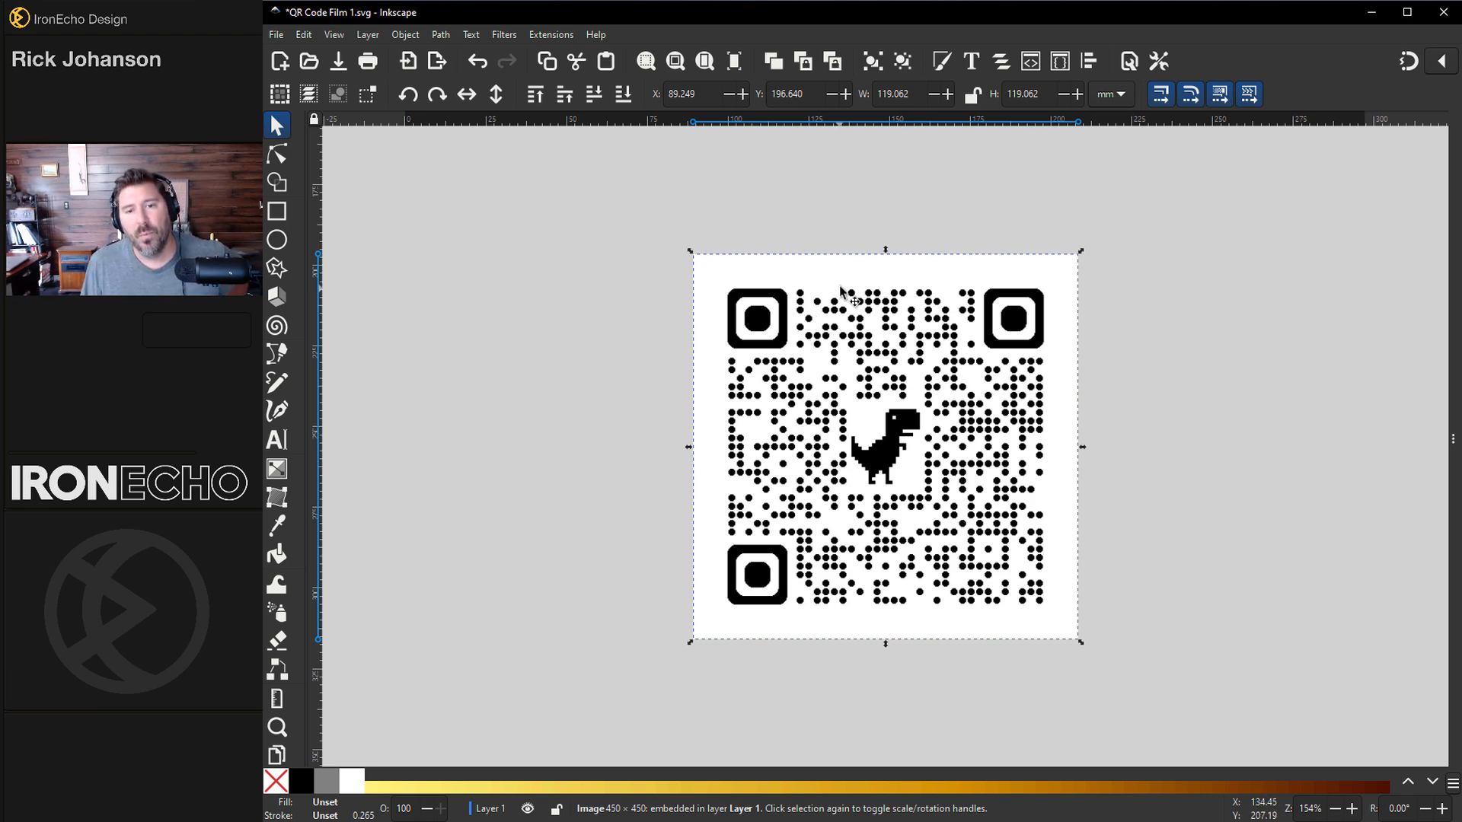
# Step: Trace the imported QR image with Trace Bitmap using single scan Brightness cutoff
pyautogui.moveTo(845, 295); pyautogui.dragTo(600, 284)
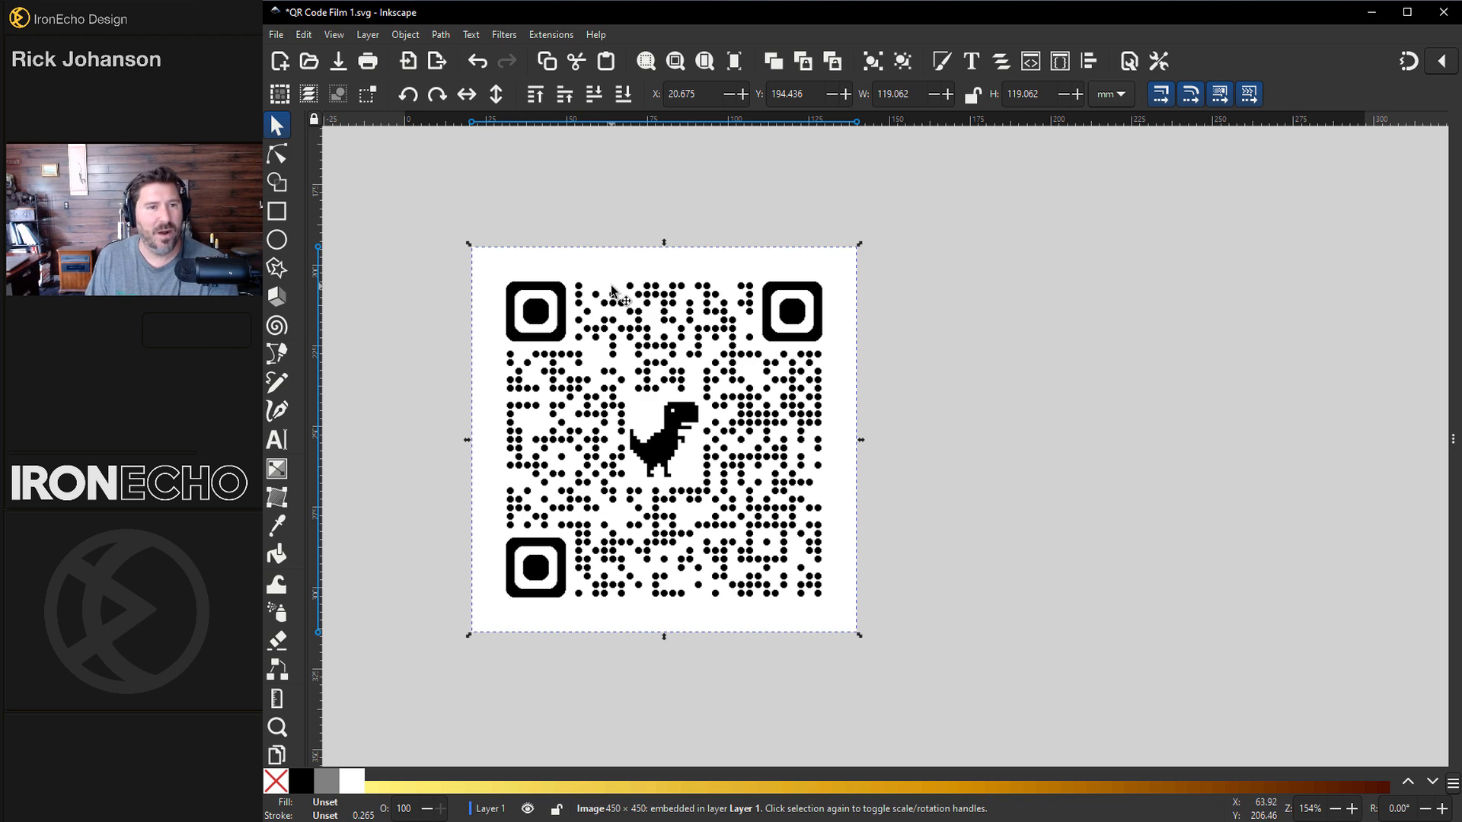
pyautogui.click(442, 35)
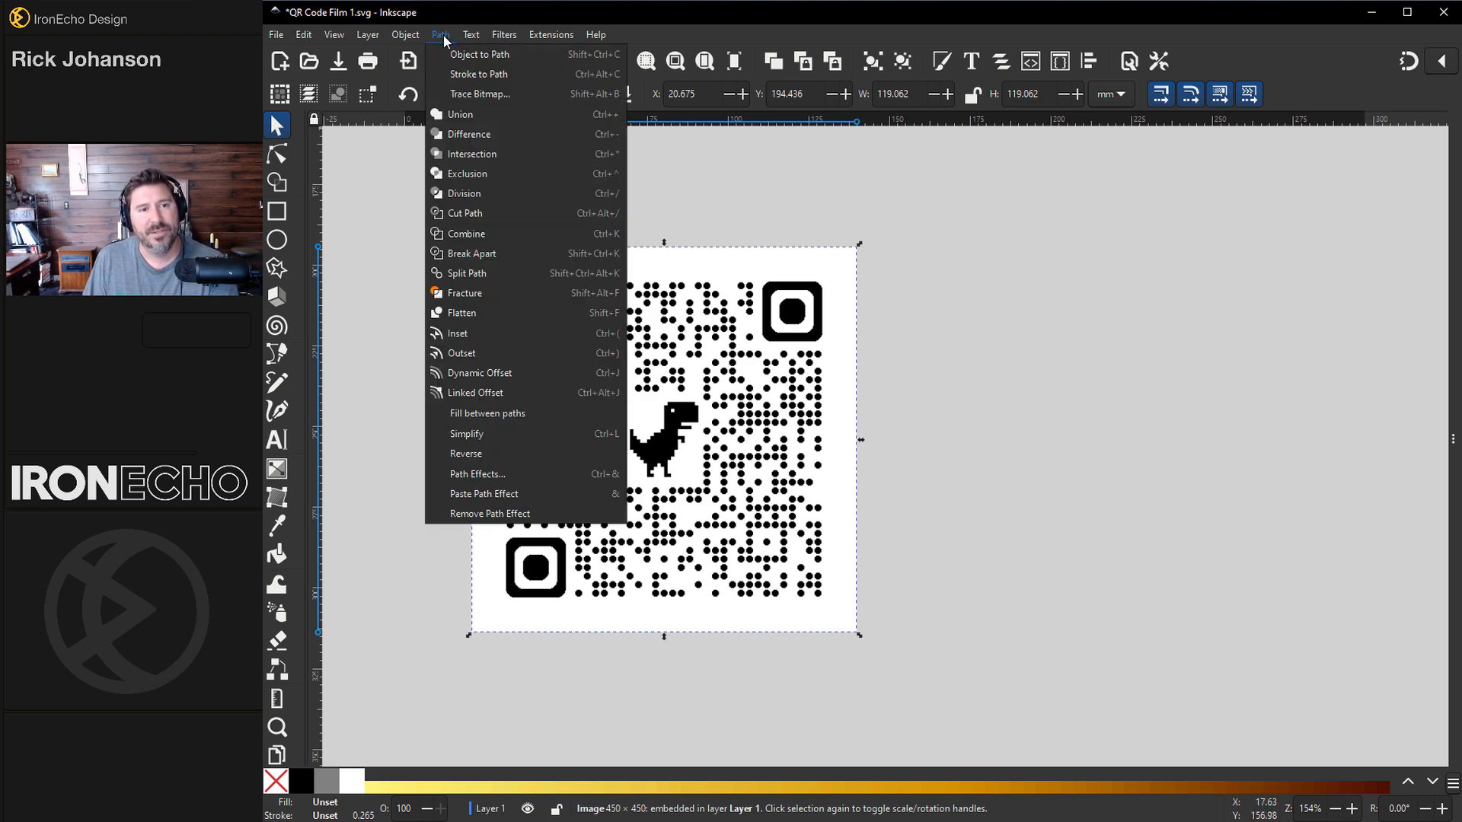
pyautogui.click(480, 93)
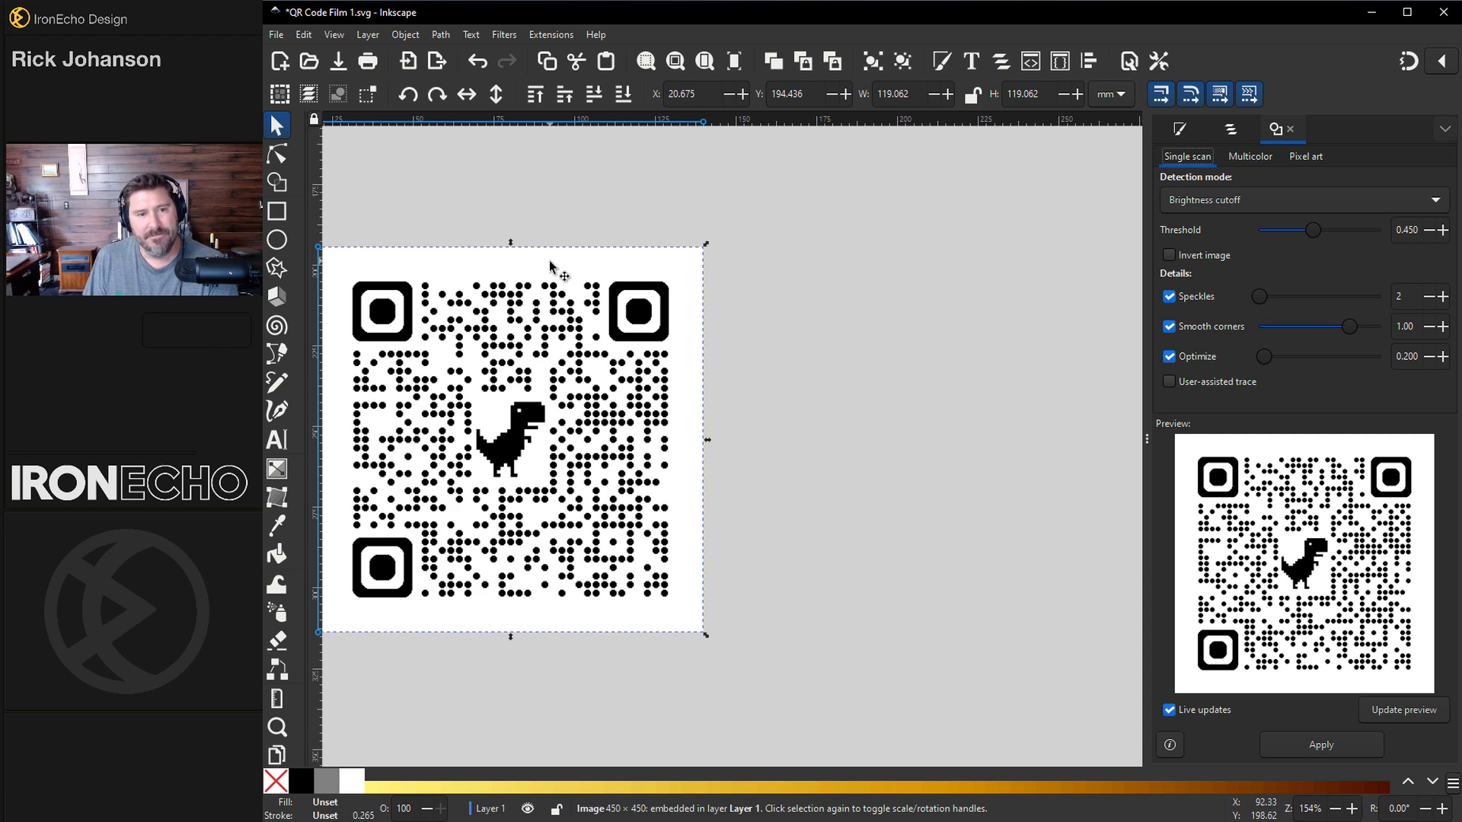
pyautogui.moveTo(587, 267); pyautogui.dragTo(646, 259)
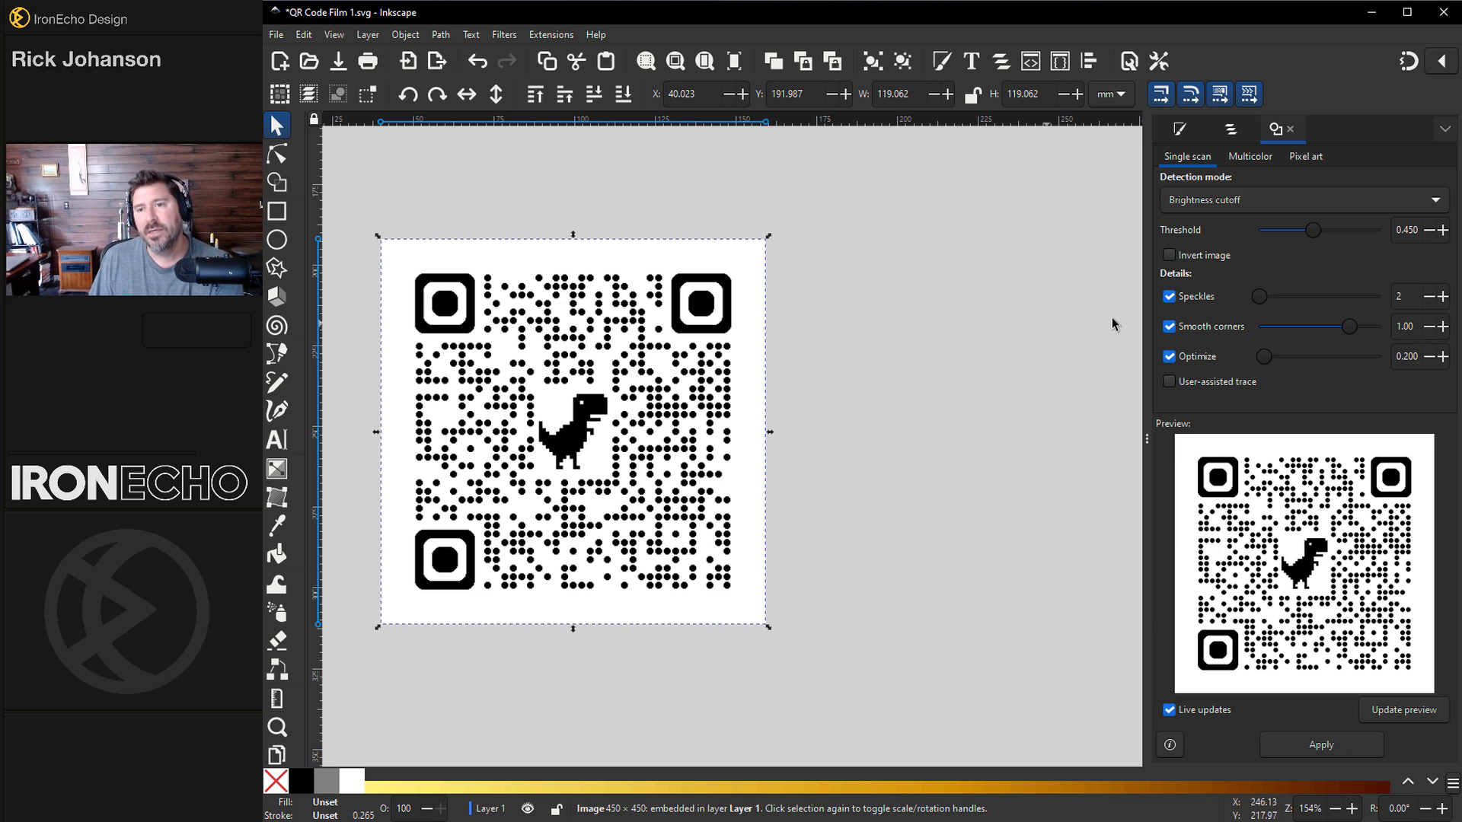
pyautogui.click(1204, 200)
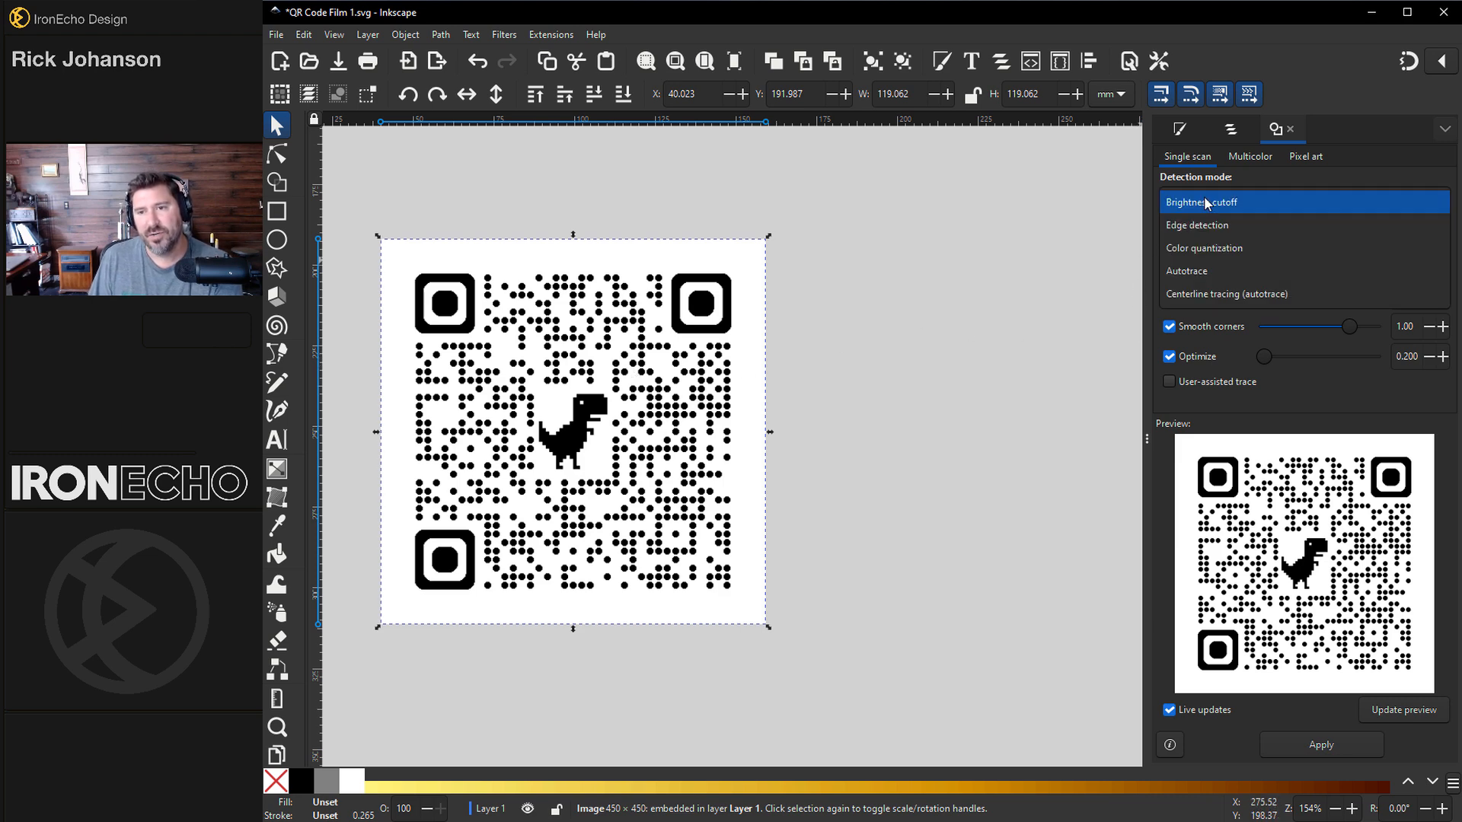
pyautogui.click(1208, 200)
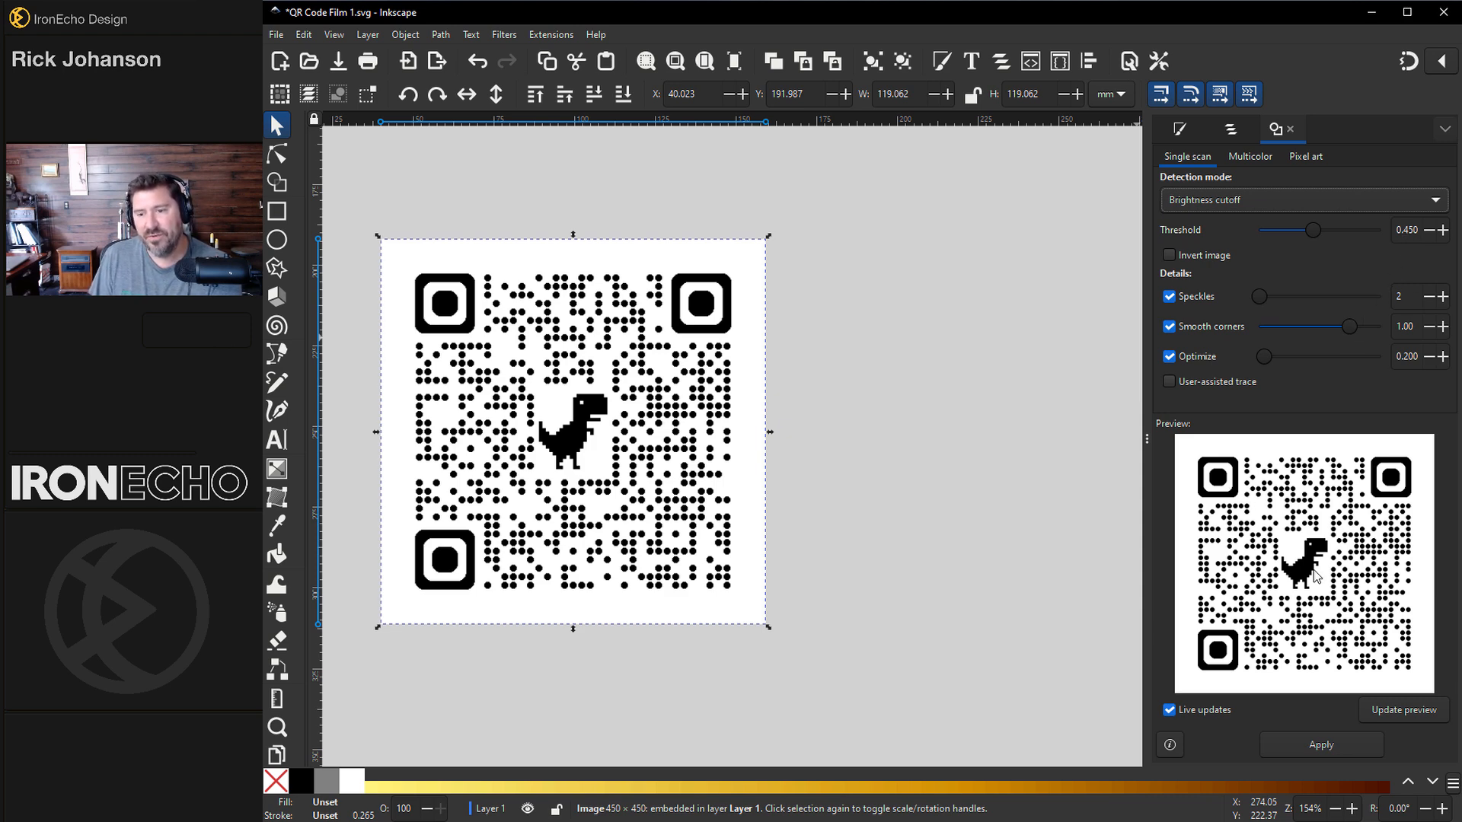
pyautogui.click(1320, 746)
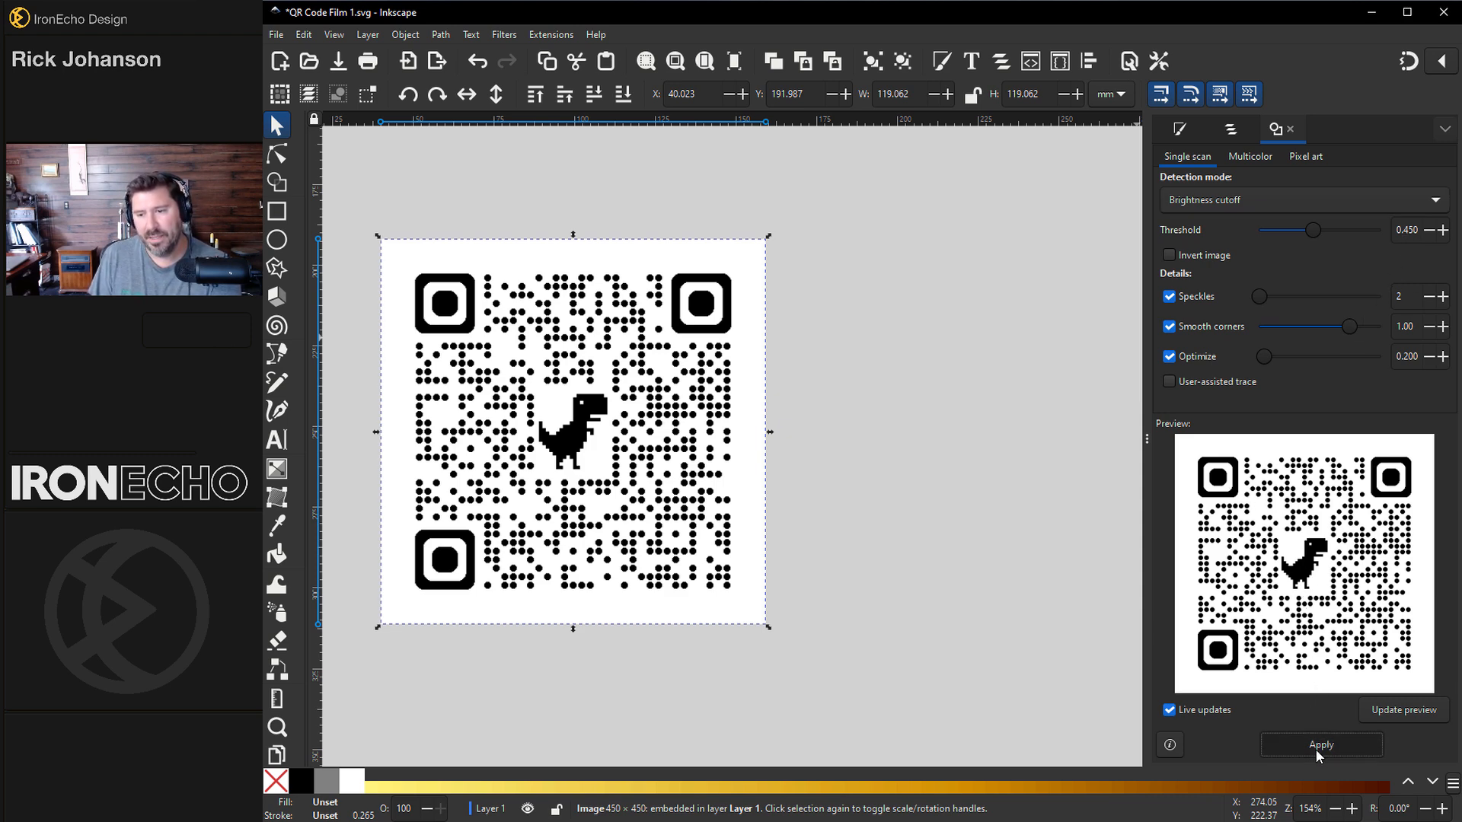
# Step: Move the traced QR path beside the original bitmap
pyautogui.moveTo(721, 305)
pyautogui.mouseDown()
pyautogui.moveTo(798, 321)
pyautogui.moveTo(952, 310)
pyautogui.moveTo(1013, 288)
pyautogui.moveTo(1076, 294)
pyautogui.mouseUp()
pyautogui.click(723, 316)
pyautogui.moveTo(718, 323)
pyautogui.mouseDown()
pyautogui.moveTo(696, 301)
pyautogui.moveTo(641, 301)
pyautogui.moveTo(684, 321)
pyautogui.mouseUp()
pyautogui.click(821, 297)
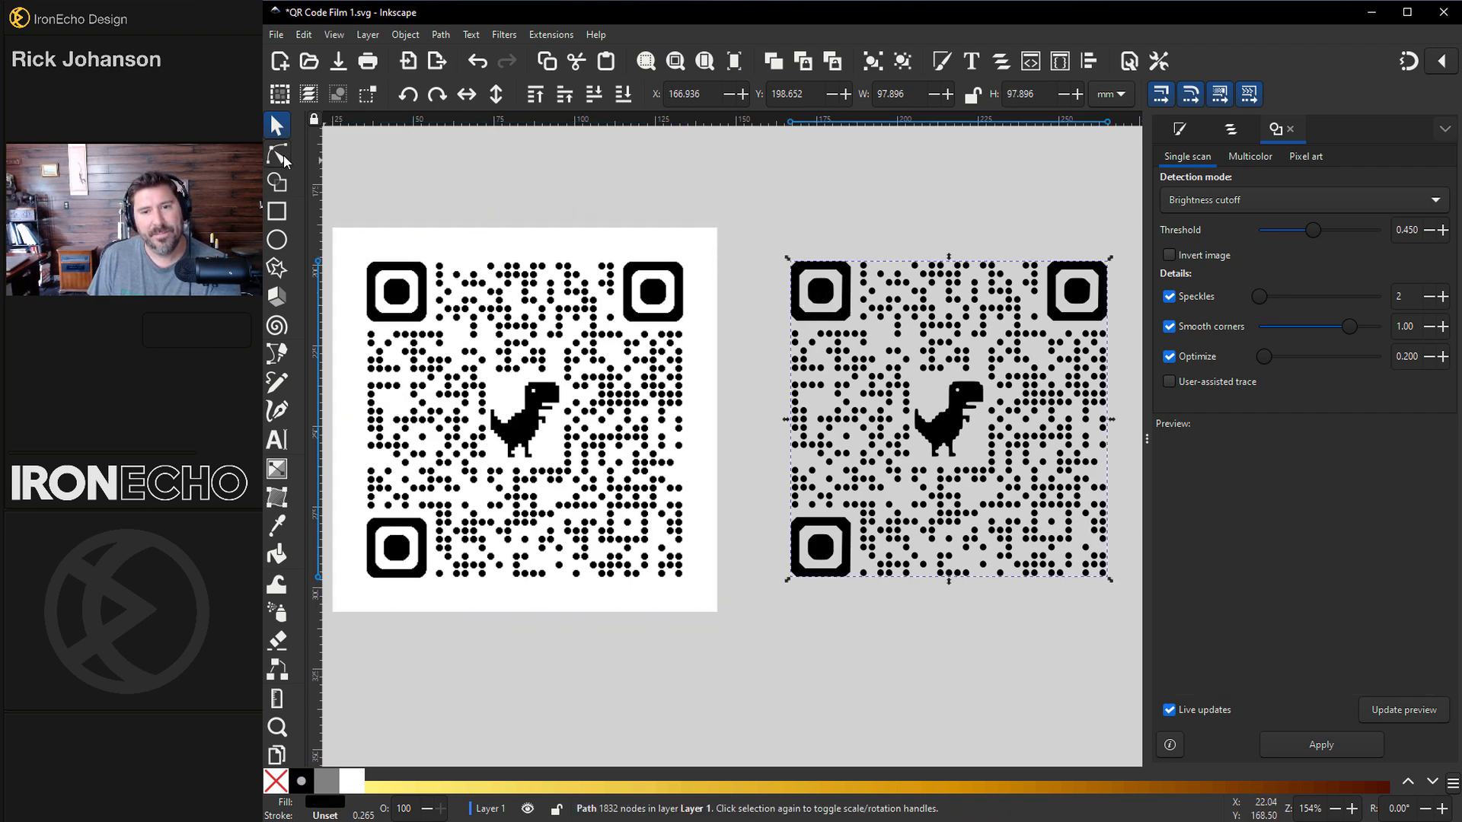
# Step: Select the dinosaur's nodes in the center of the traced QR path and delete them
pyautogui.scroll(-1, 708, 301)
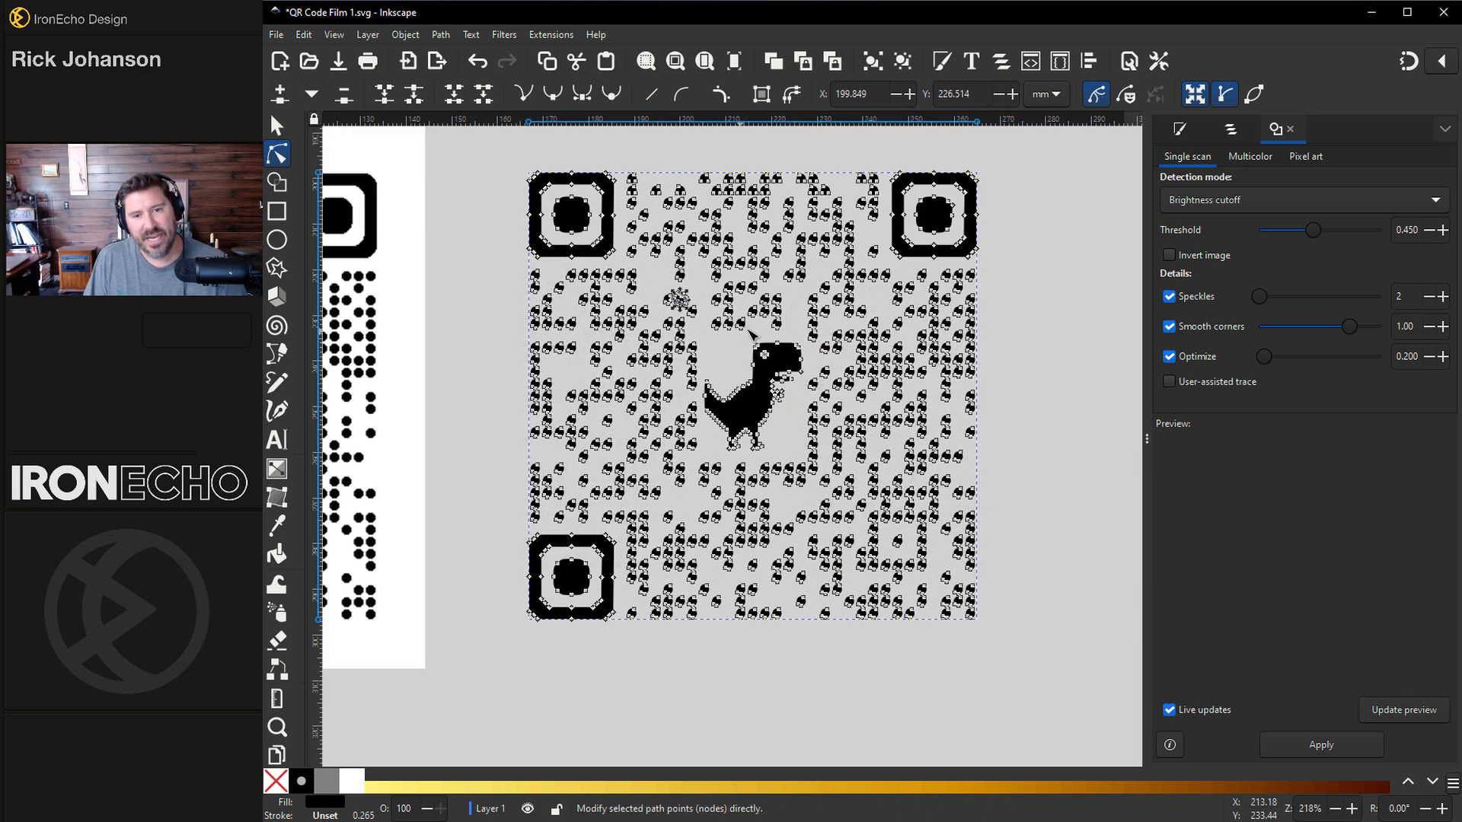
pyautogui.click(751, 334)
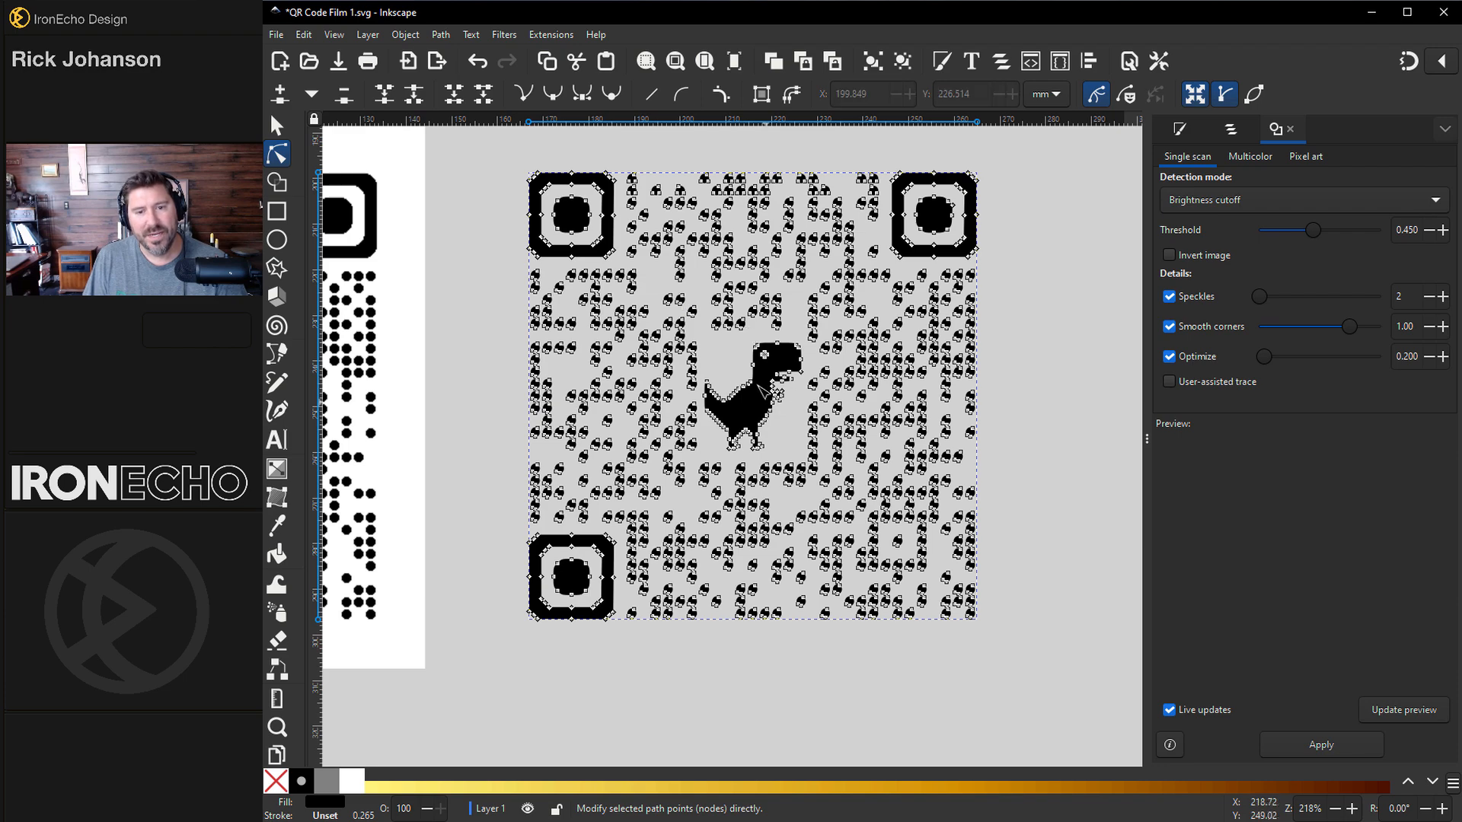
pyautogui.scroll(4, 740, 375)
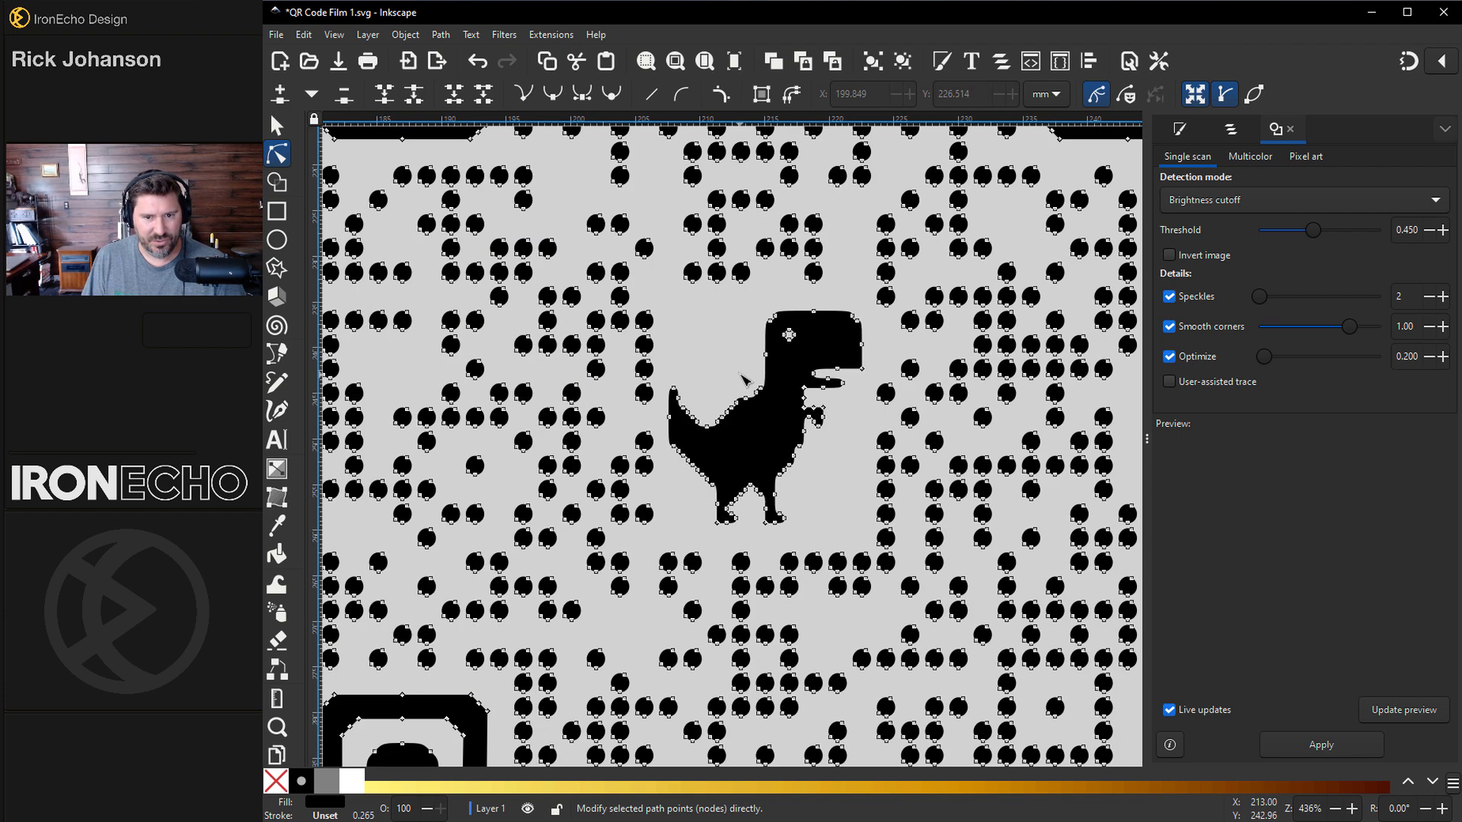
pyautogui.moveTo(583, 214); pyautogui.dragTo(1002, 695)
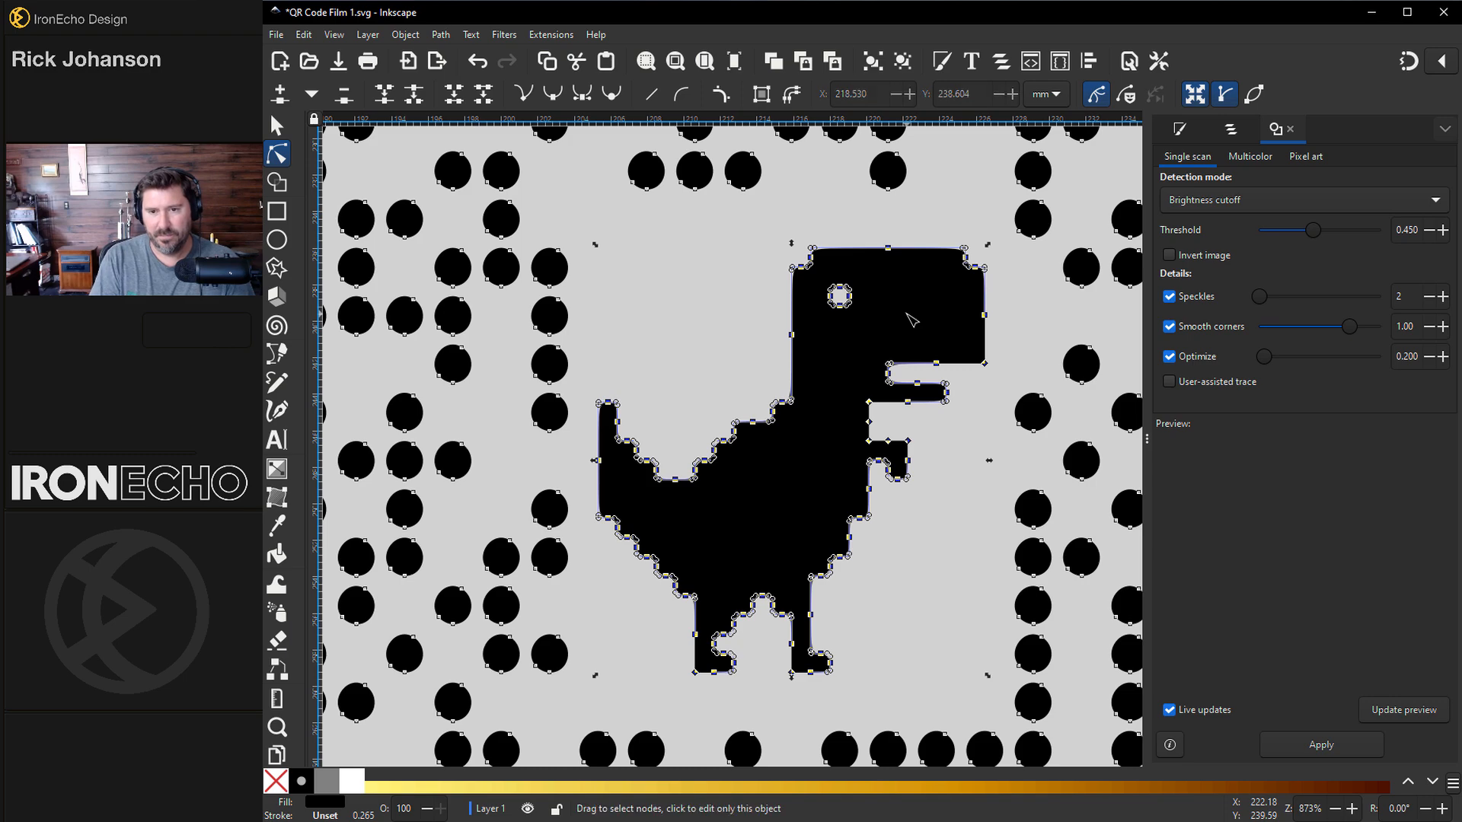
pyautogui.press('Delete')
pyautogui.click(277, 126)
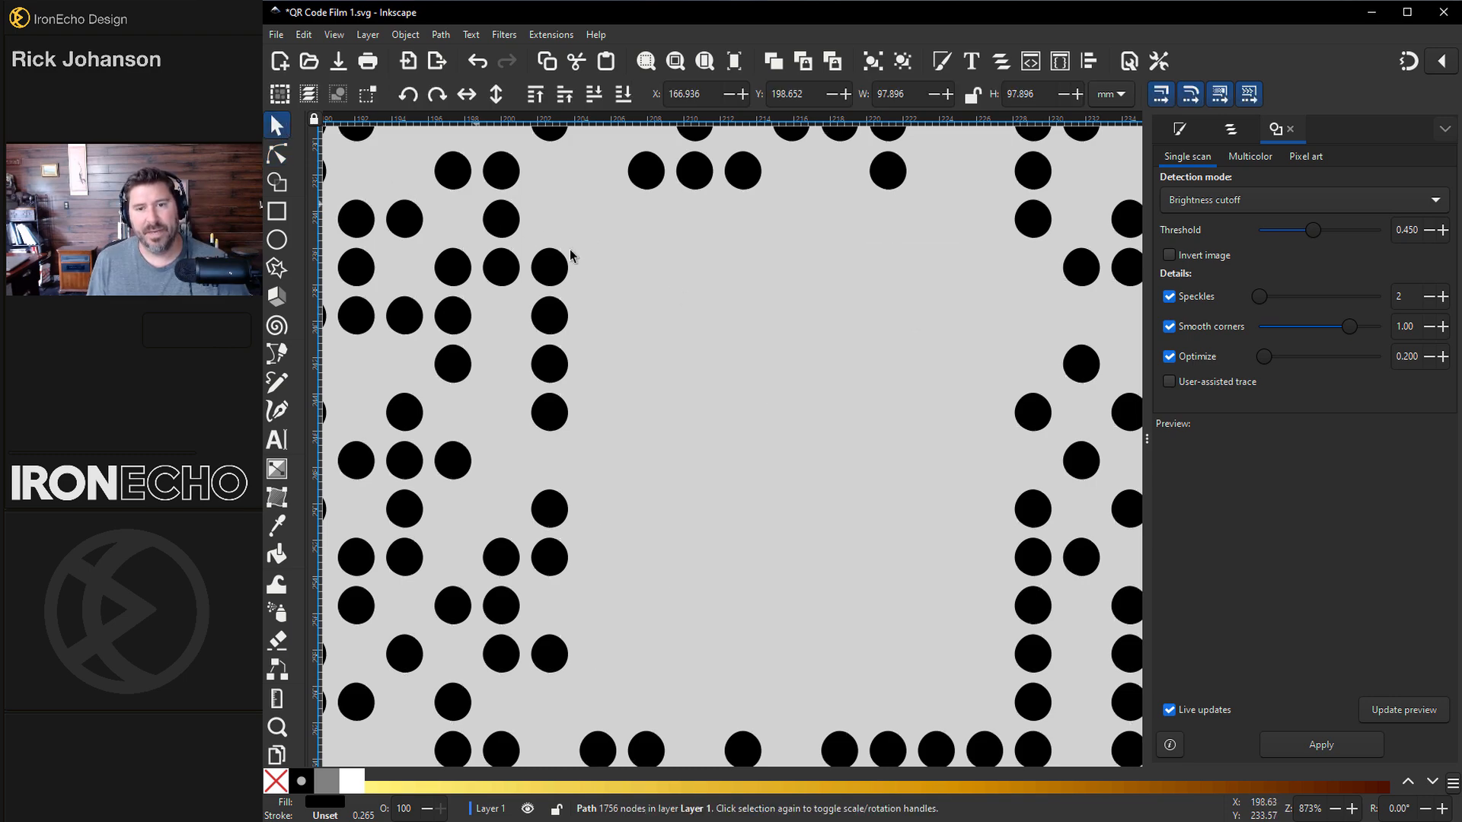
# Step: Copy the nodes of the three corner finder squares in the traced QR path, then delete them from the path
pyautogui.scroll(-5, 691, 324)
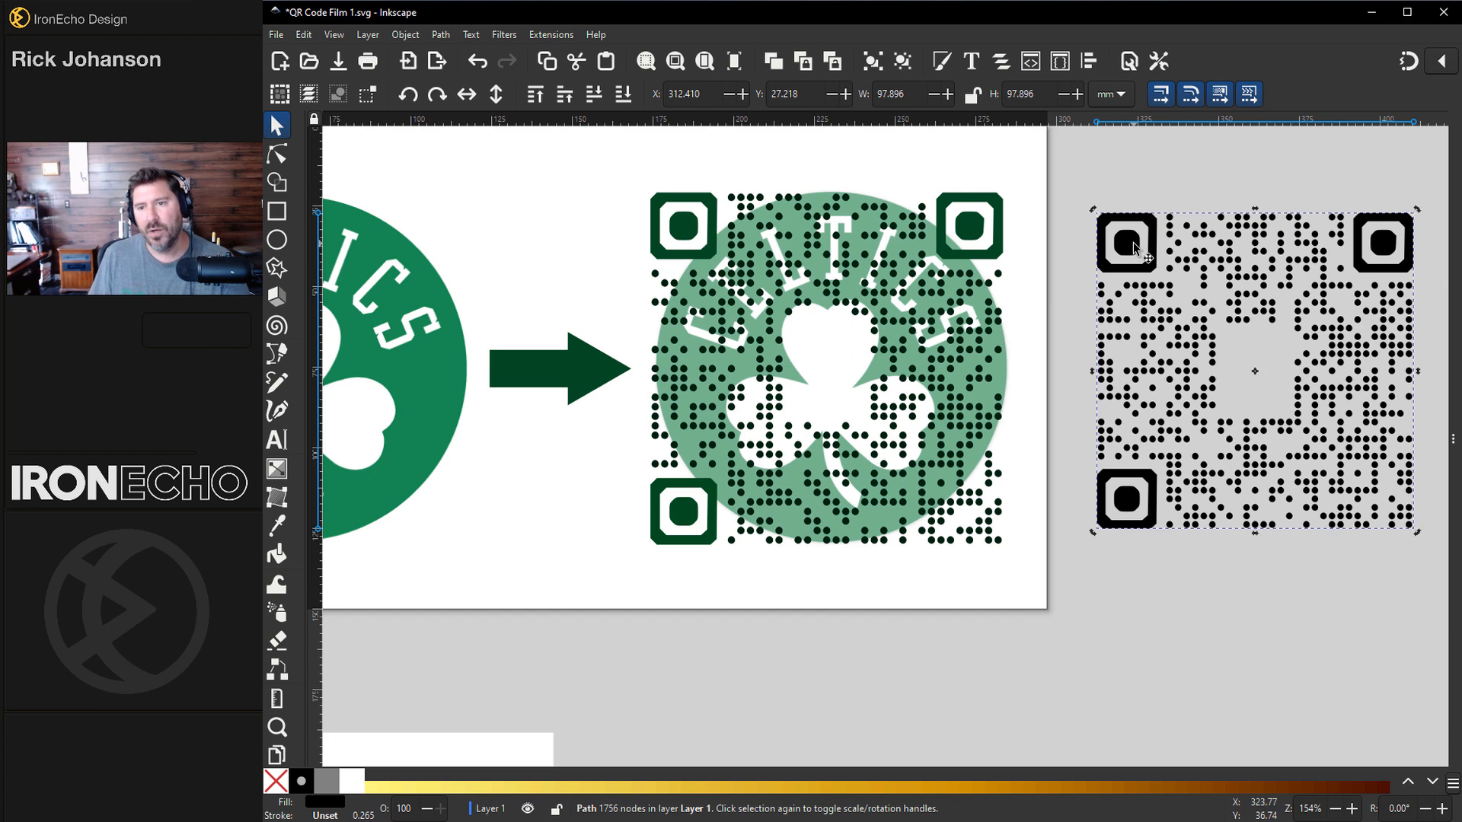
pyautogui.press('n')
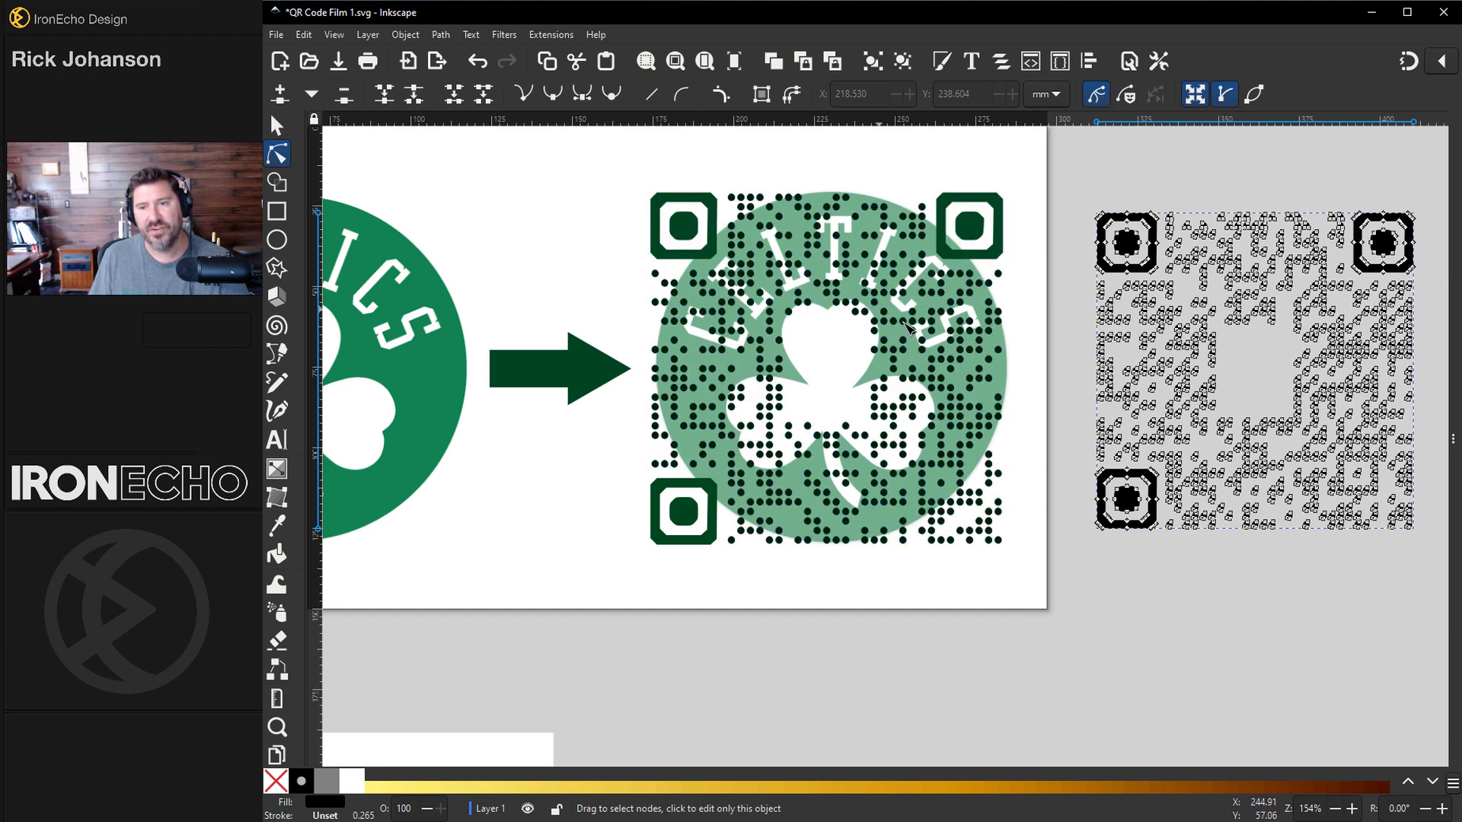
pyautogui.click(1077, 200)
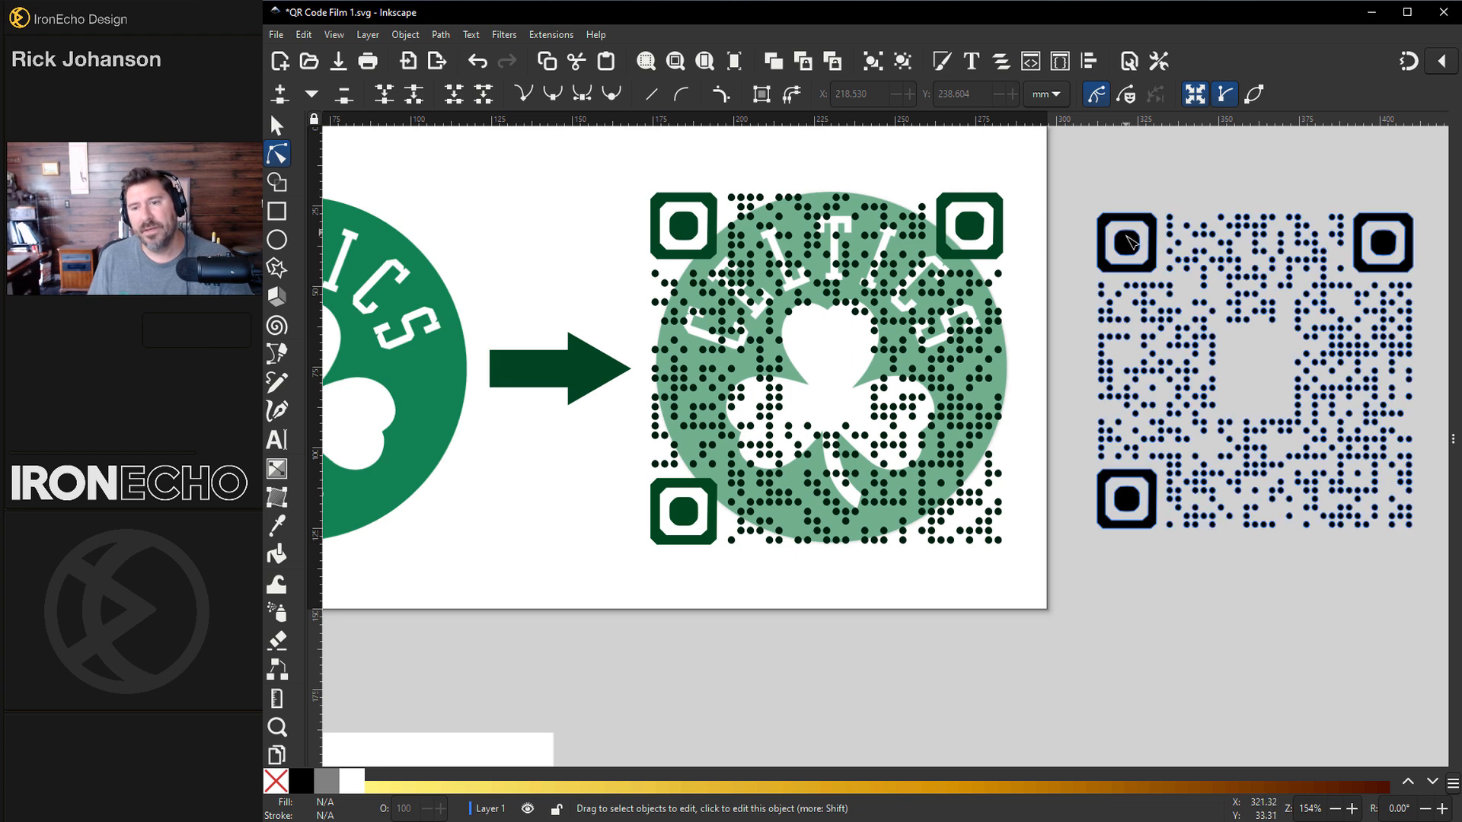
pyautogui.click(1134, 245)
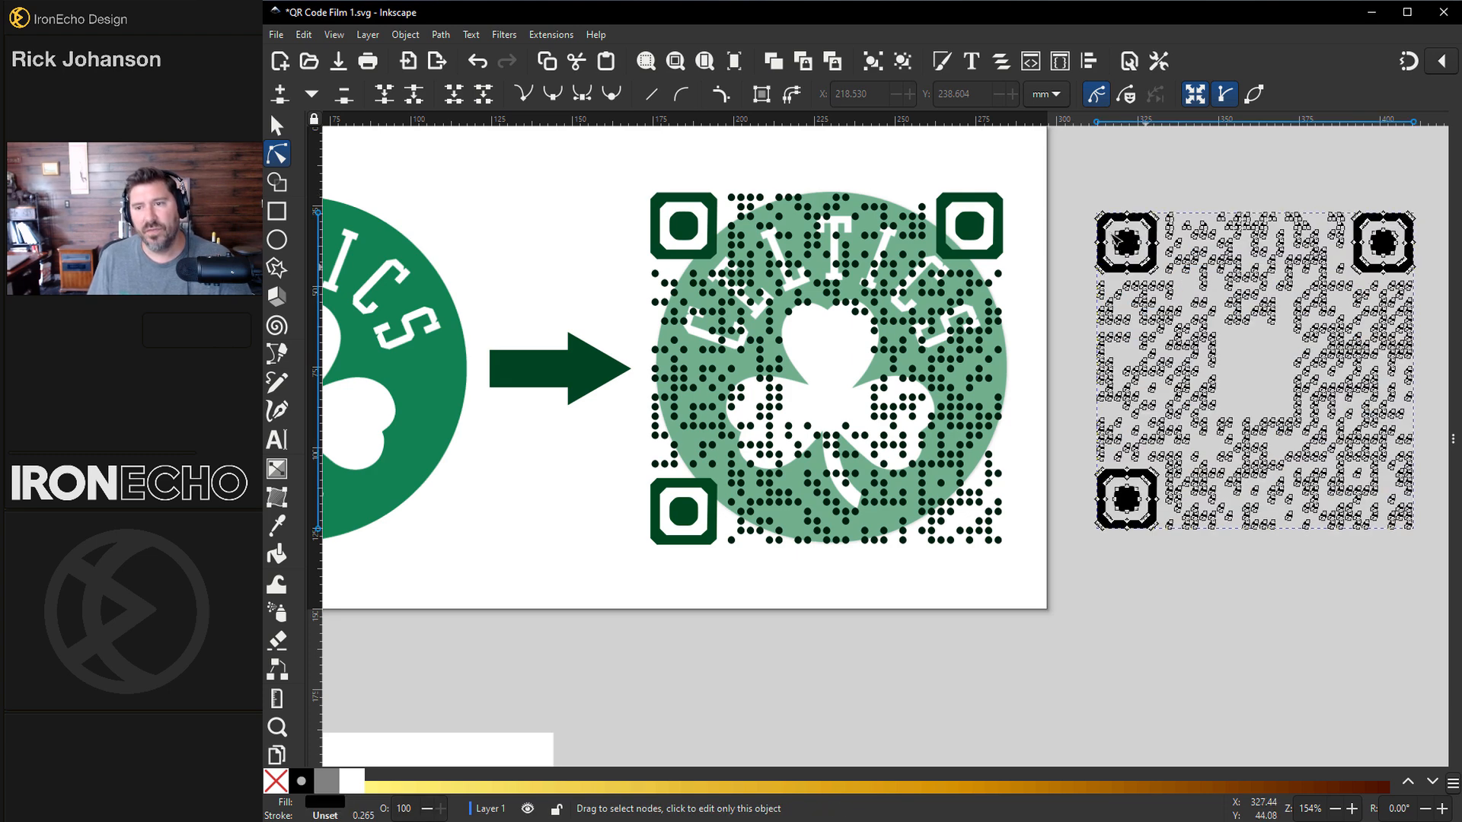
pyautogui.hotkey('ctrl', 'z')
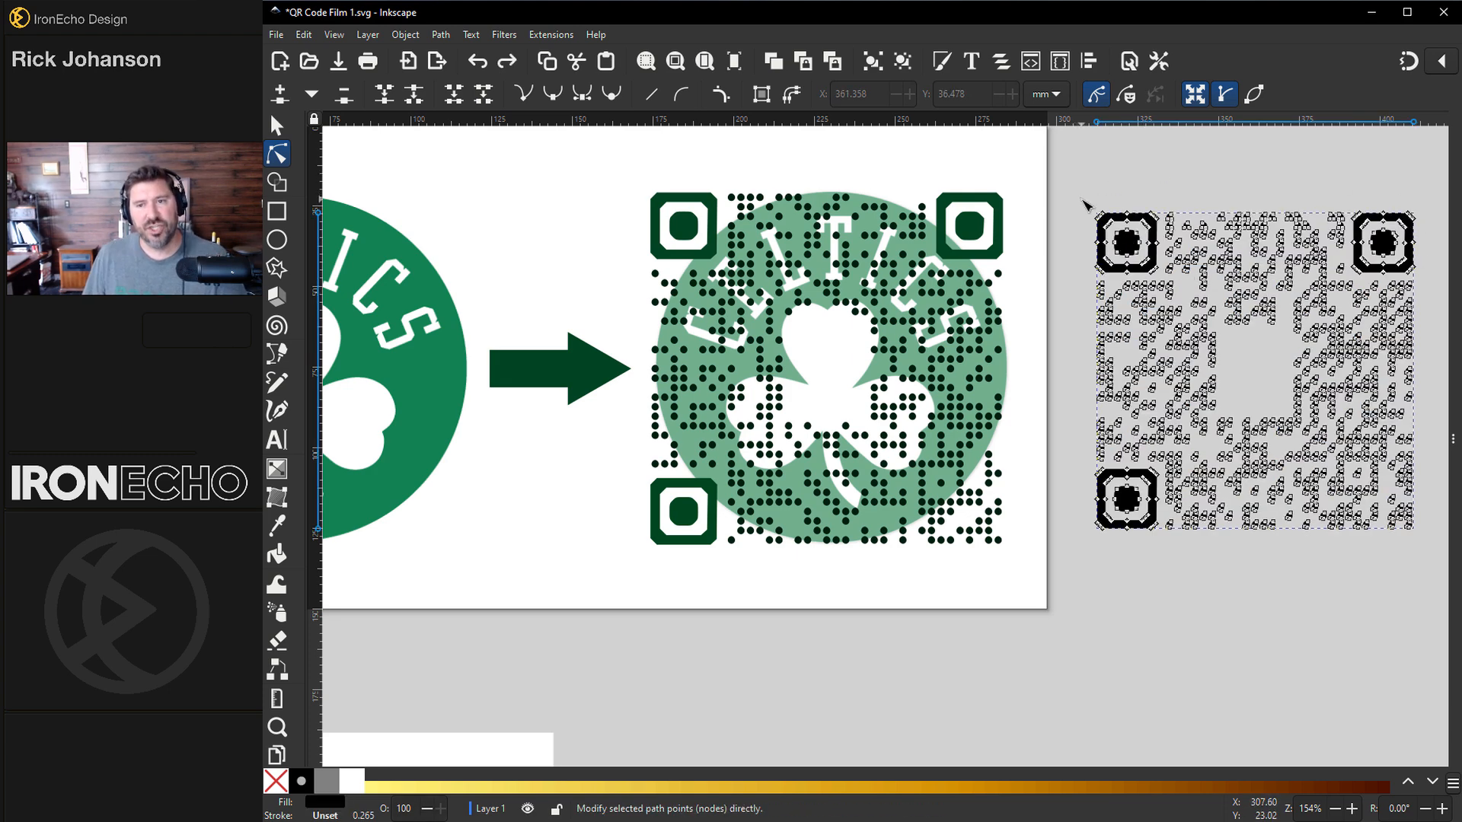
pyautogui.moveTo(1081, 201); pyautogui.dragTo(1164, 280)
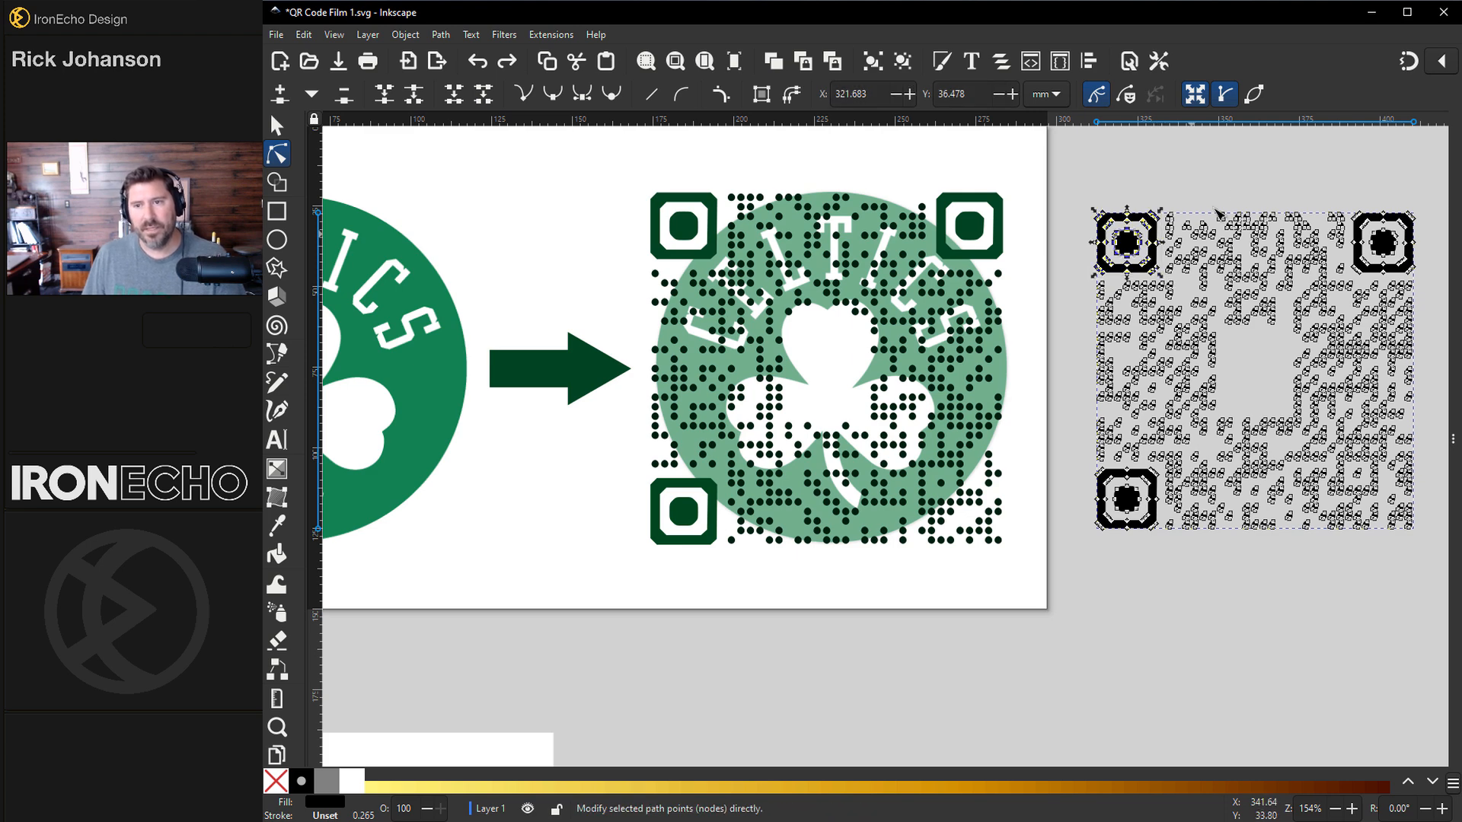
pyautogui.moveTo(1348, 203); pyautogui.dragTo(1426, 280)
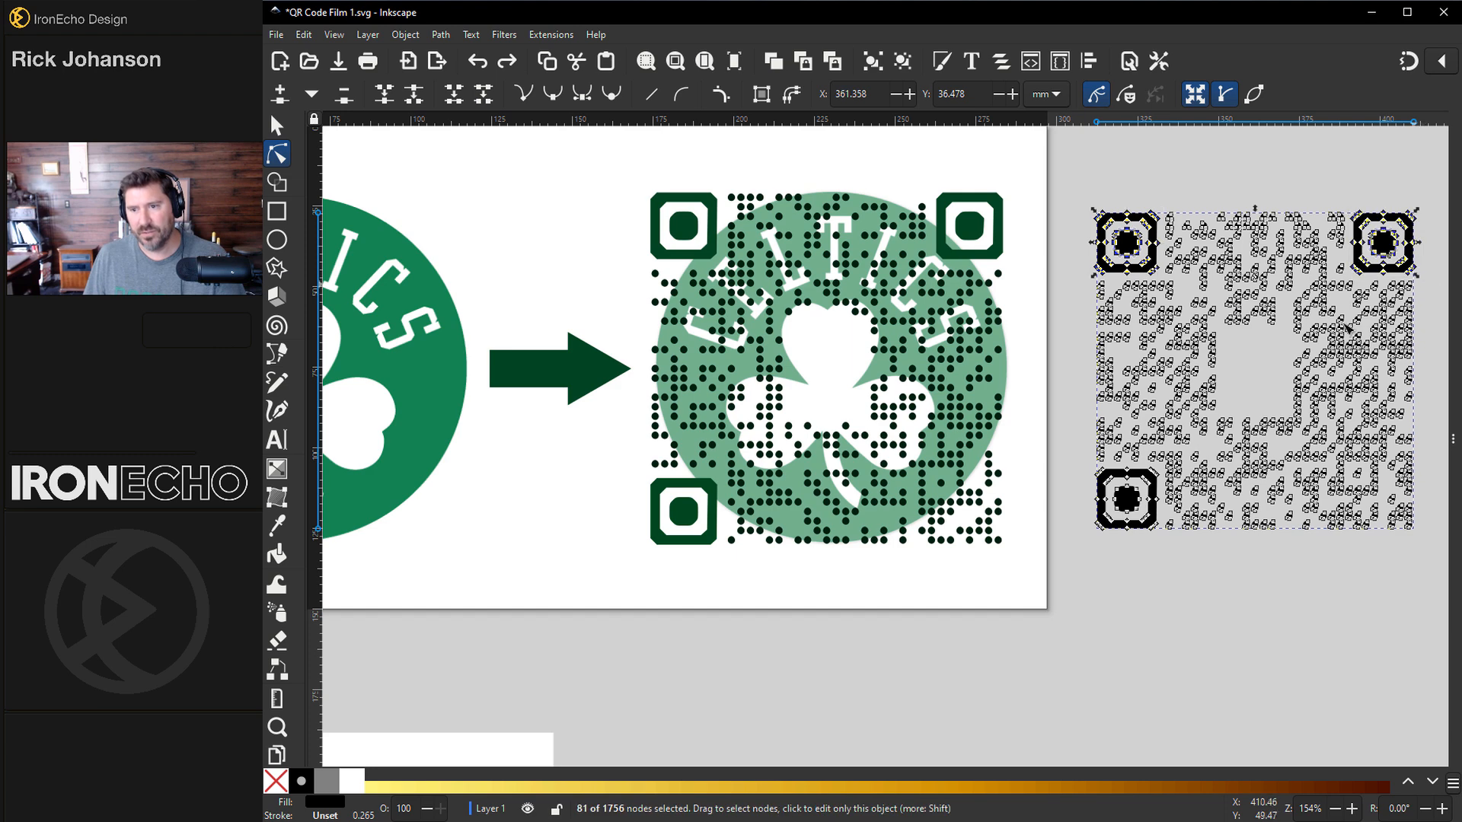
pyautogui.moveTo(1084, 465); pyautogui.dragTo(1166, 544)
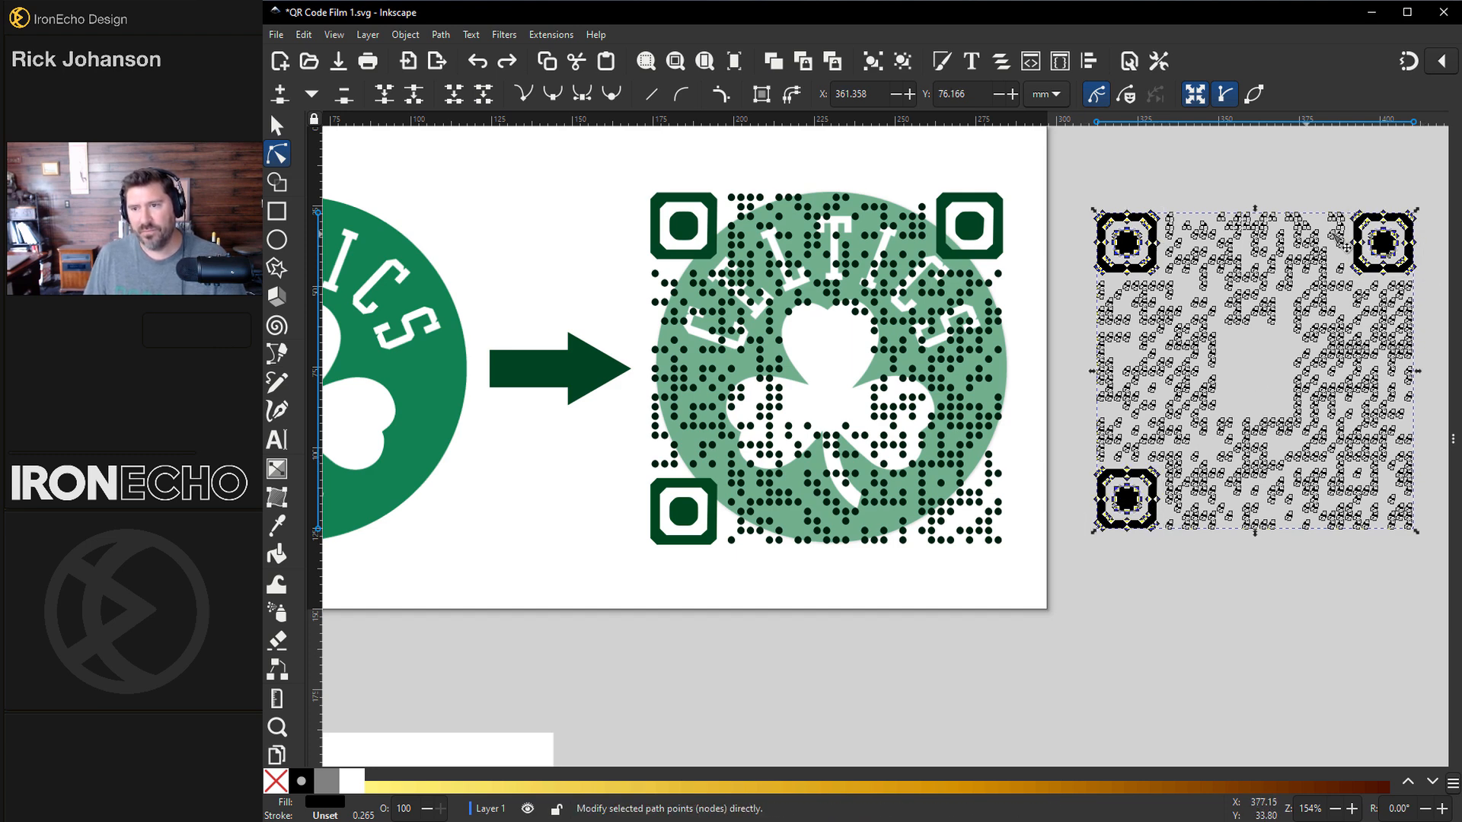
pyautogui.click(304, 35)
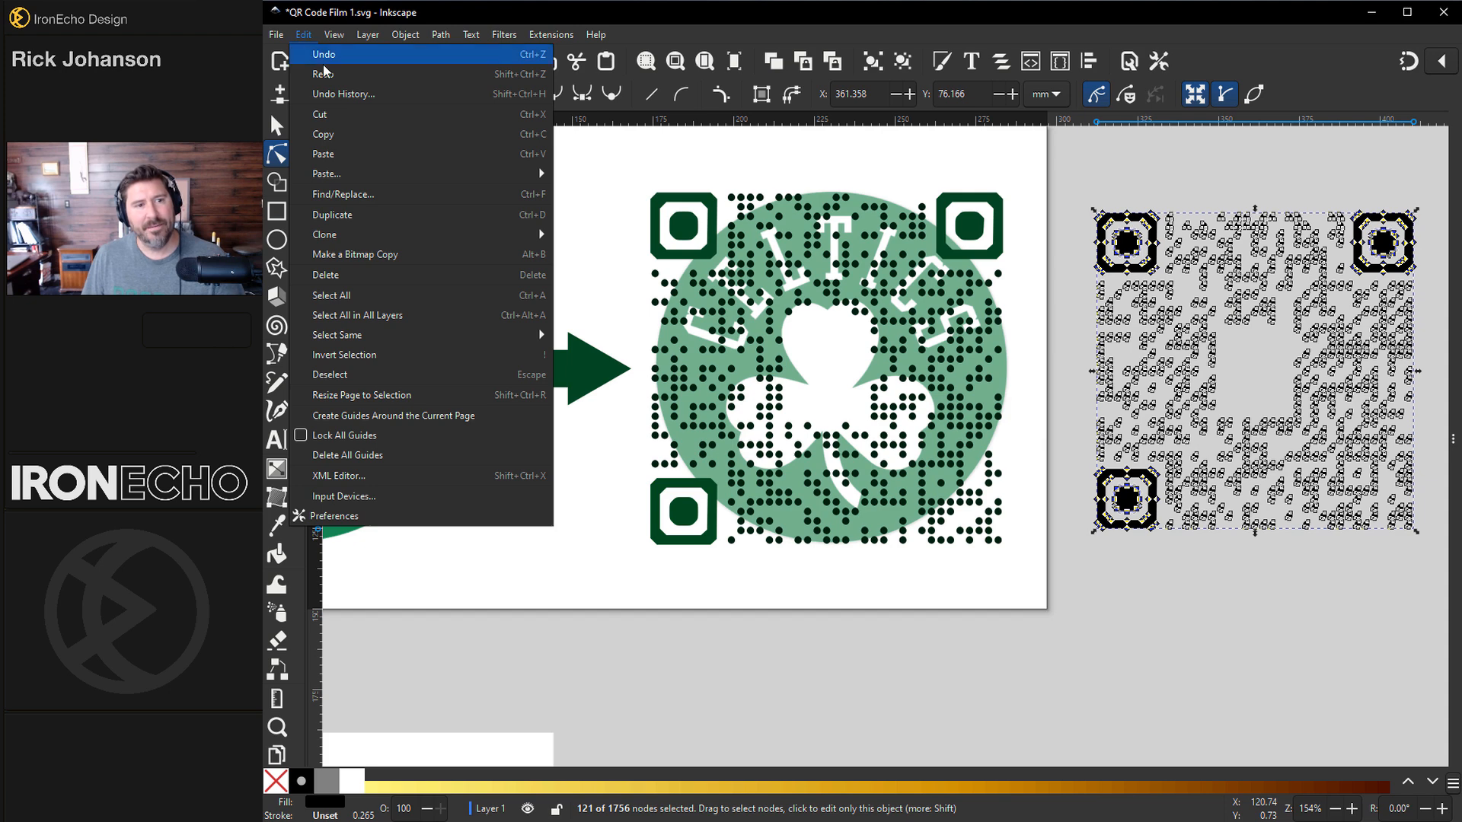
pyautogui.click(337, 134)
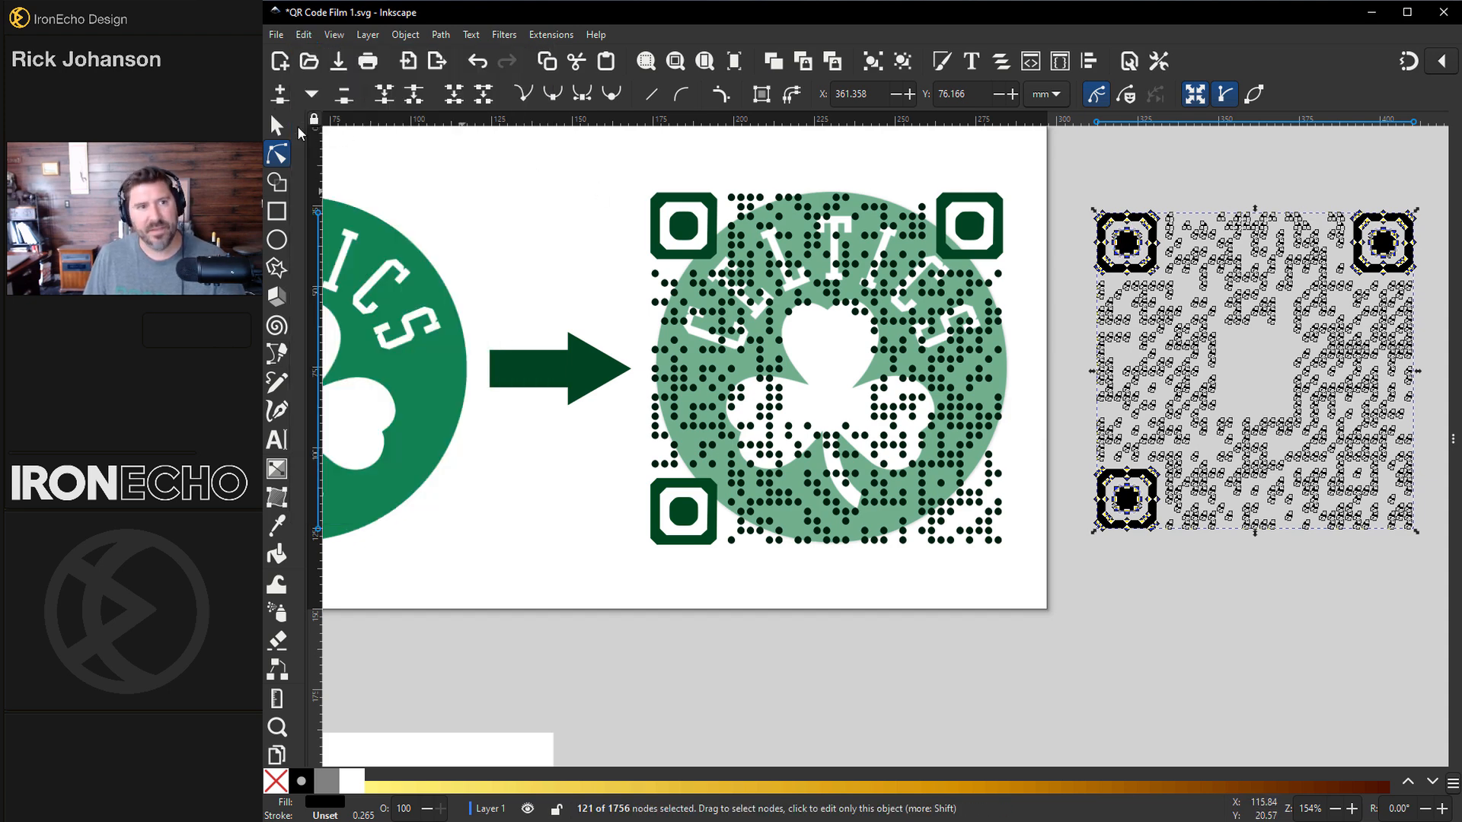
pyautogui.press('Delete')
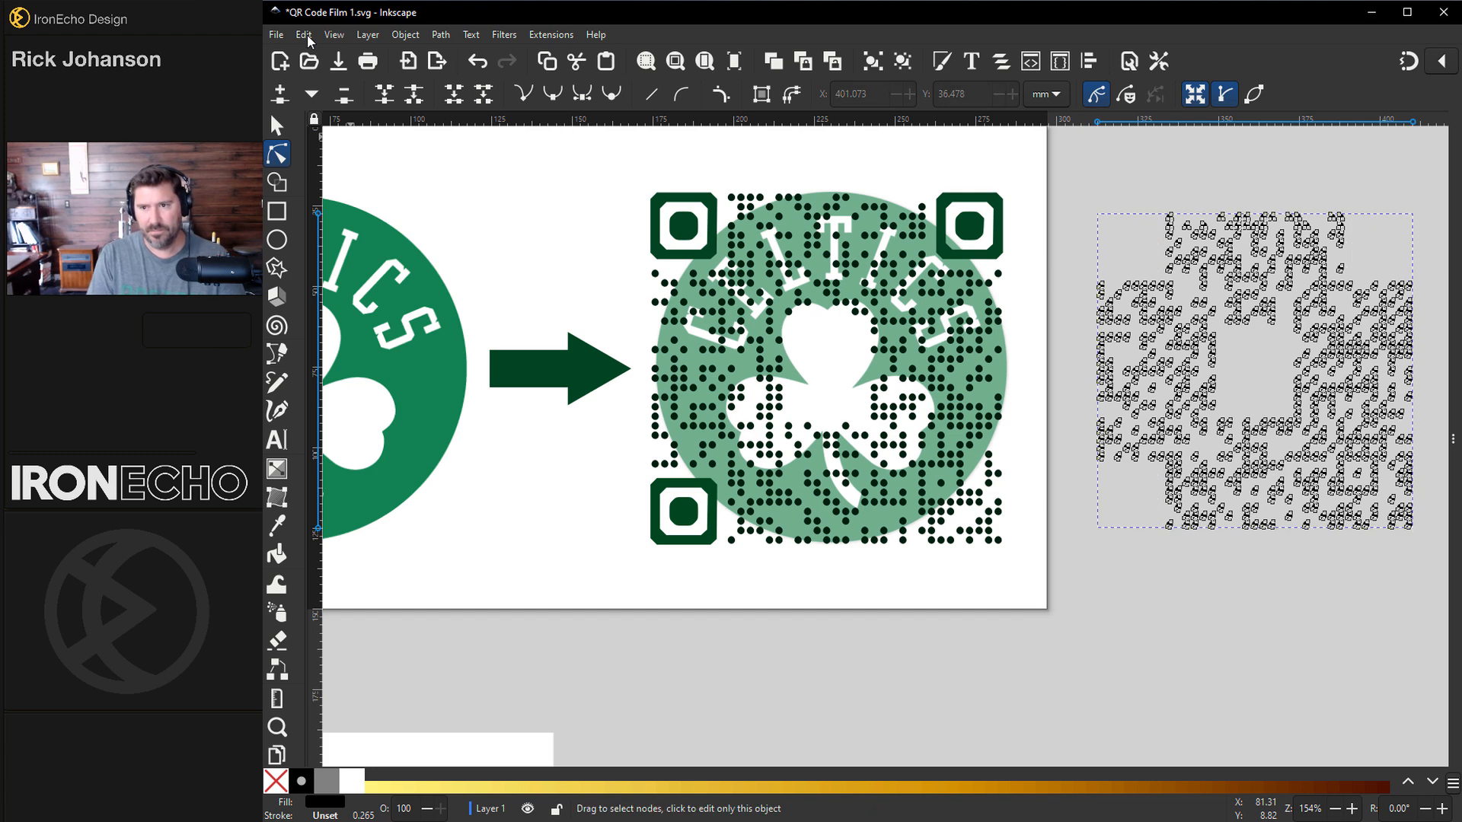
# Step: Paste the copied finder squares in place as a separate object
pyautogui.click(304, 35)
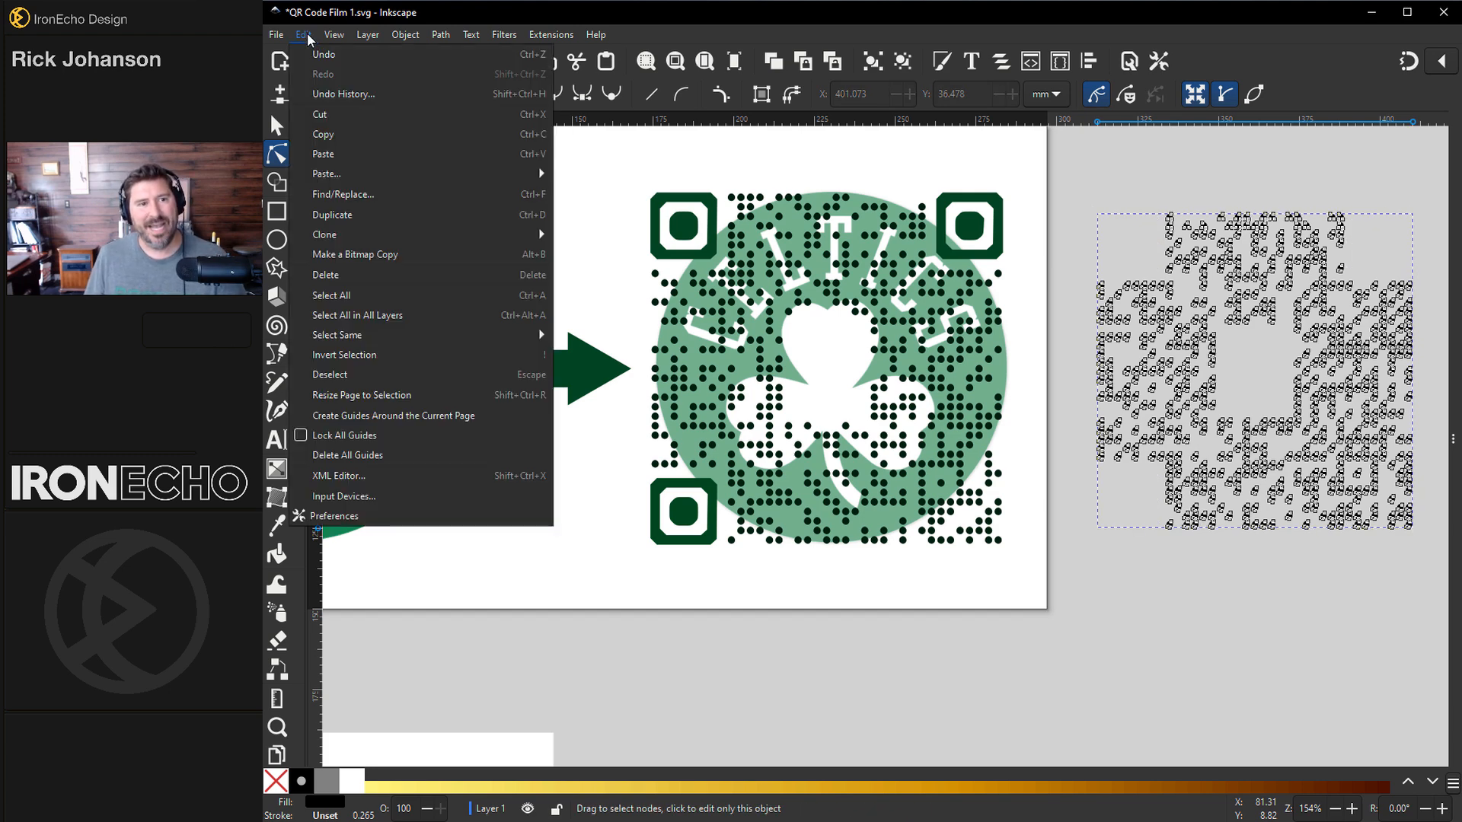
pyautogui.moveTo(352, 176)
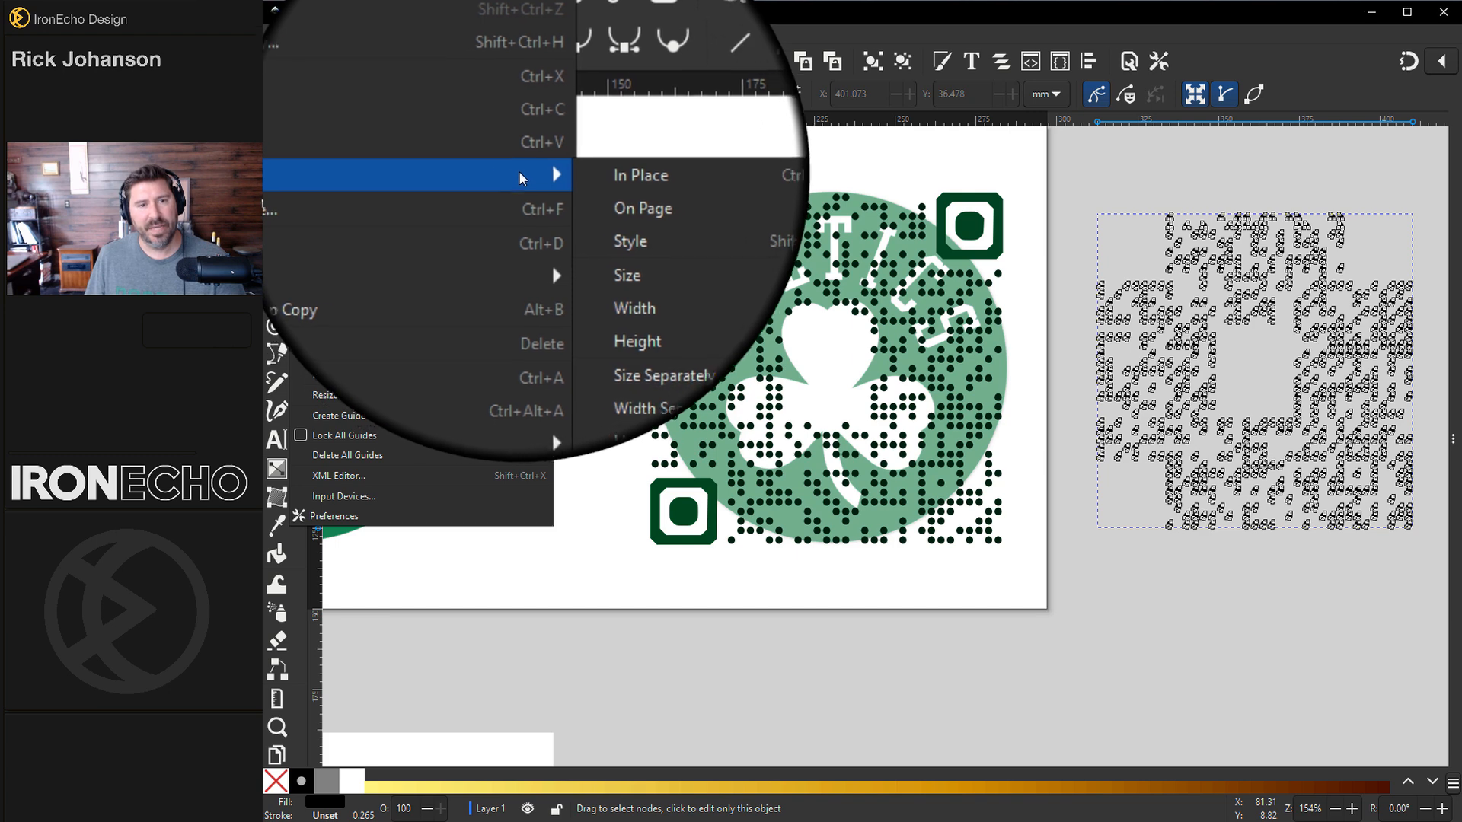
pyautogui.click(591, 176)
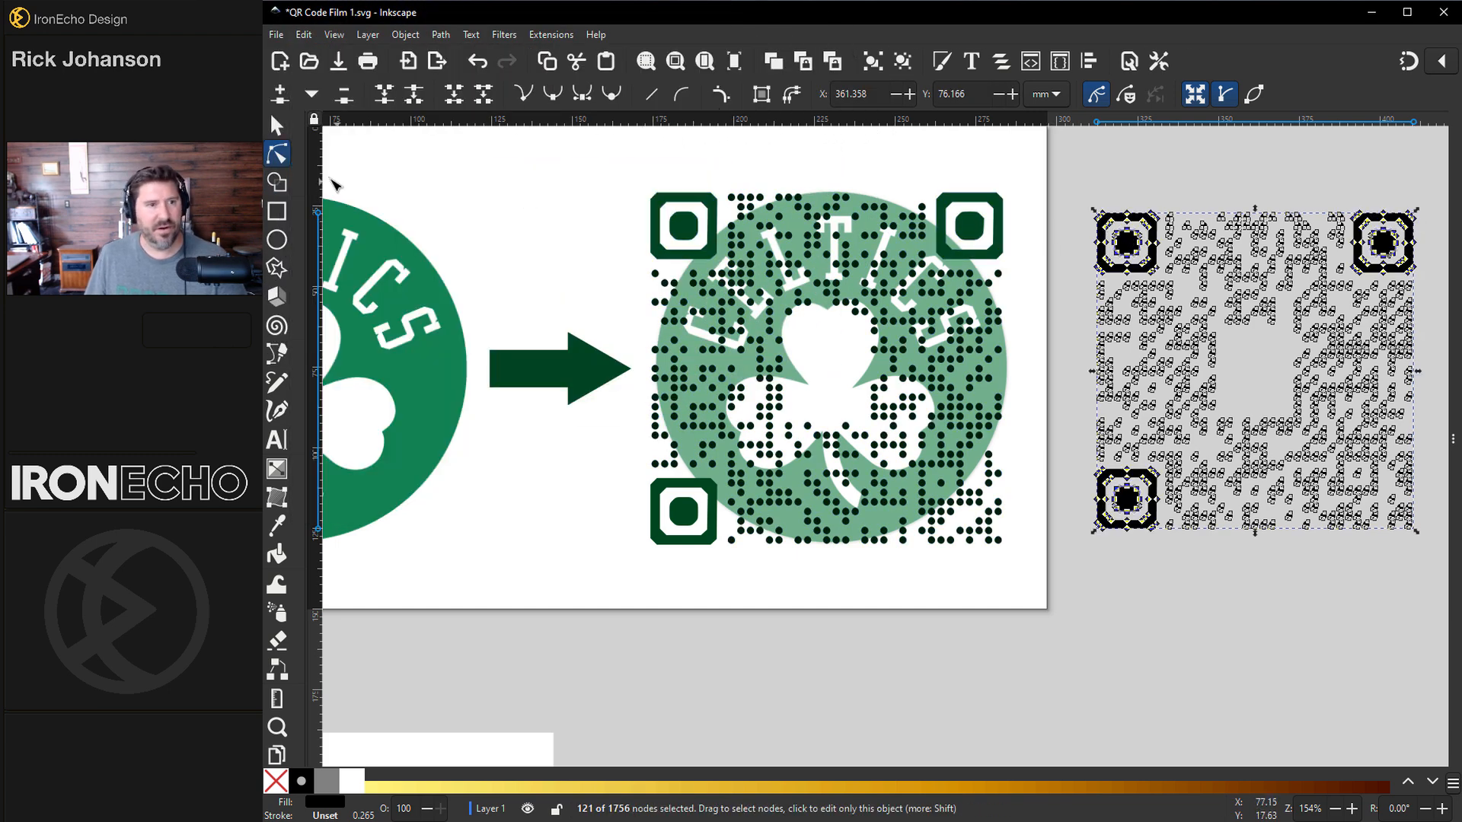
pyautogui.press('s')
pyautogui.moveTo(1130, 243); pyautogui.dragTo(1099, 189)
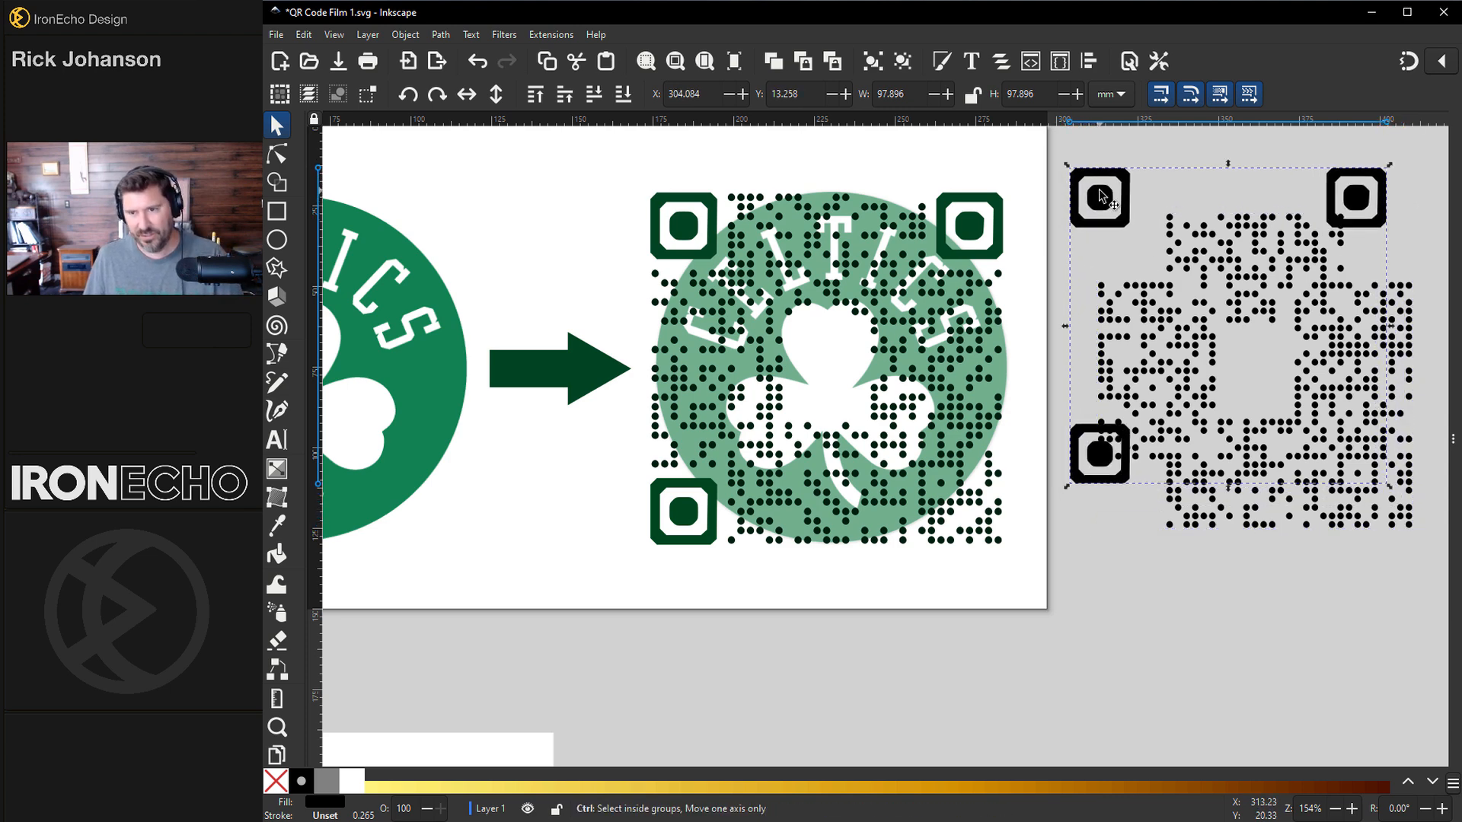
pyautogui.hotkey('ctrl', 'z')
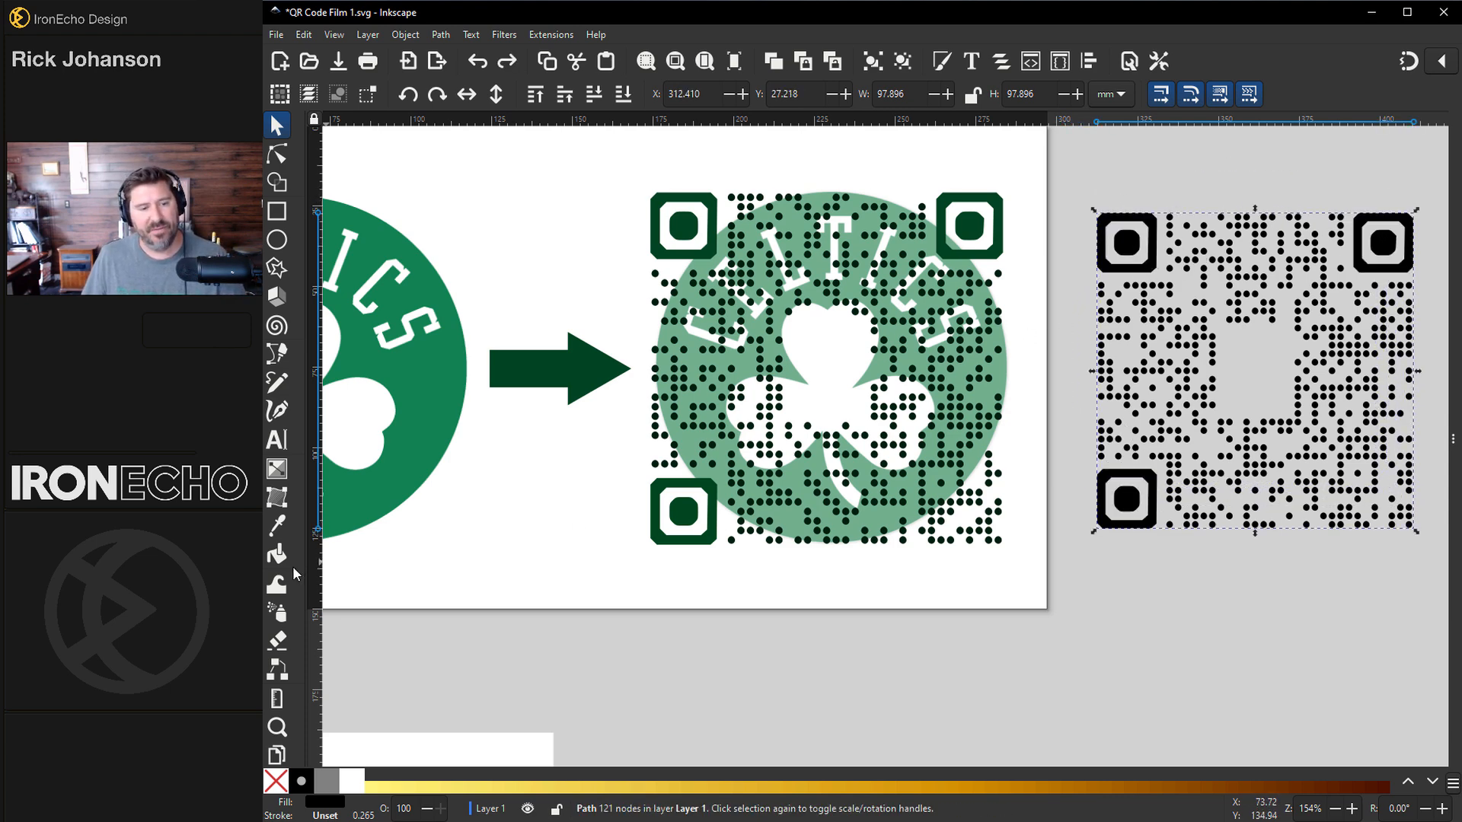
# Step: Fill the pasted finder squares with the dark green sampled from the example design using the Dropper
pyautogui.click(276, 526)
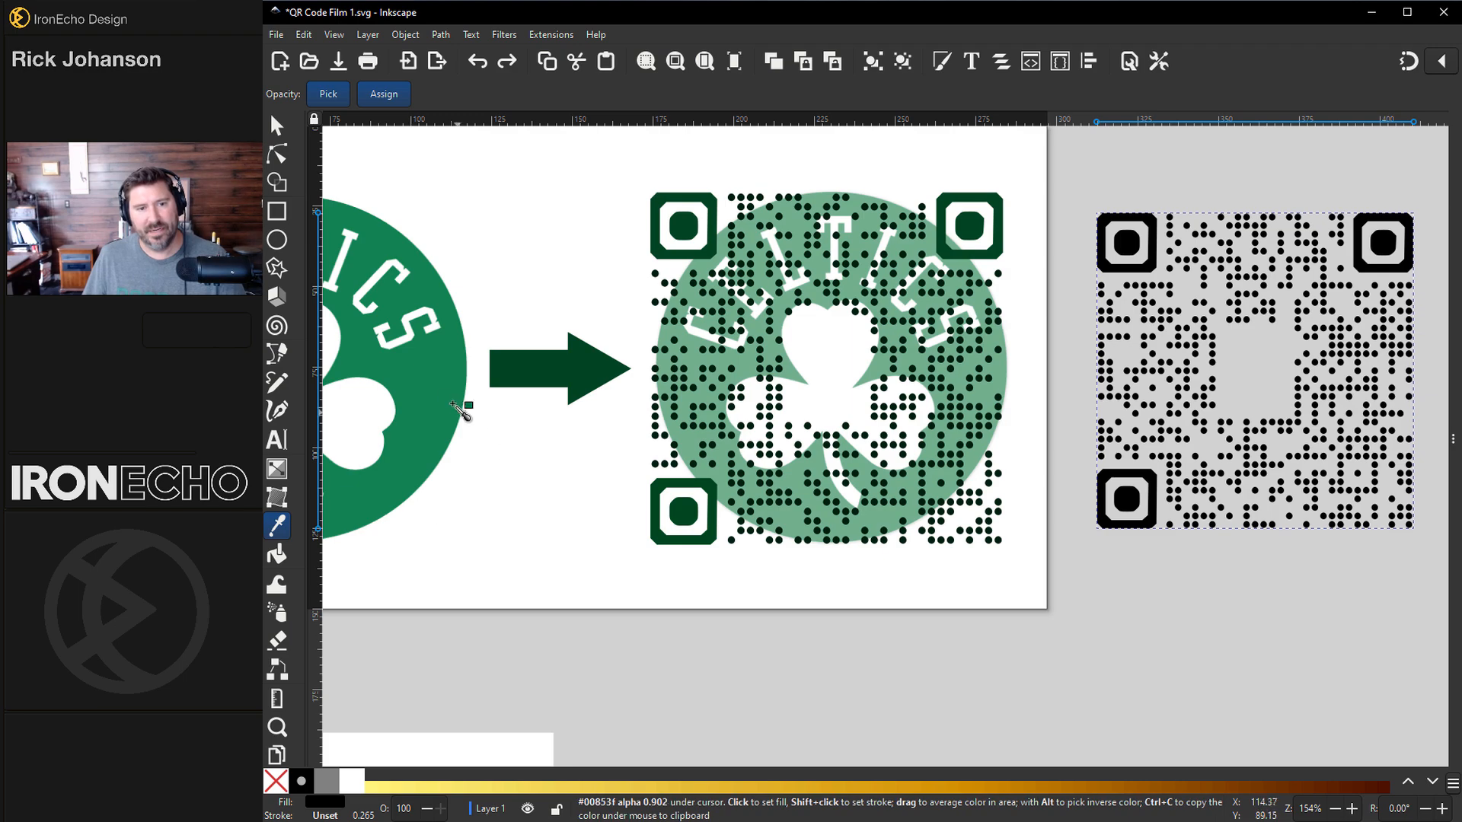
pyautogui.click(451, 405)
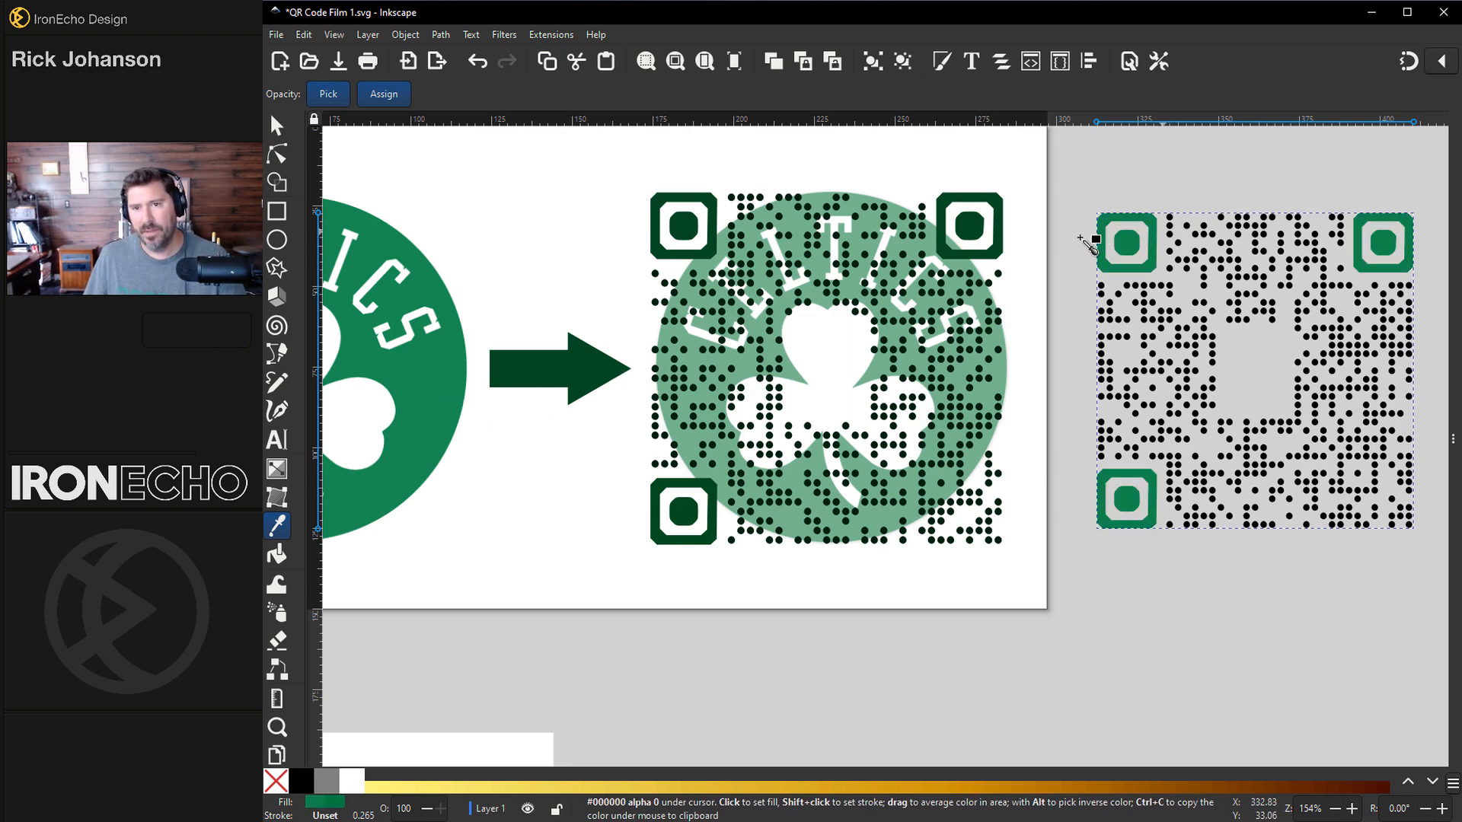
pyautogui.click(705, 199)
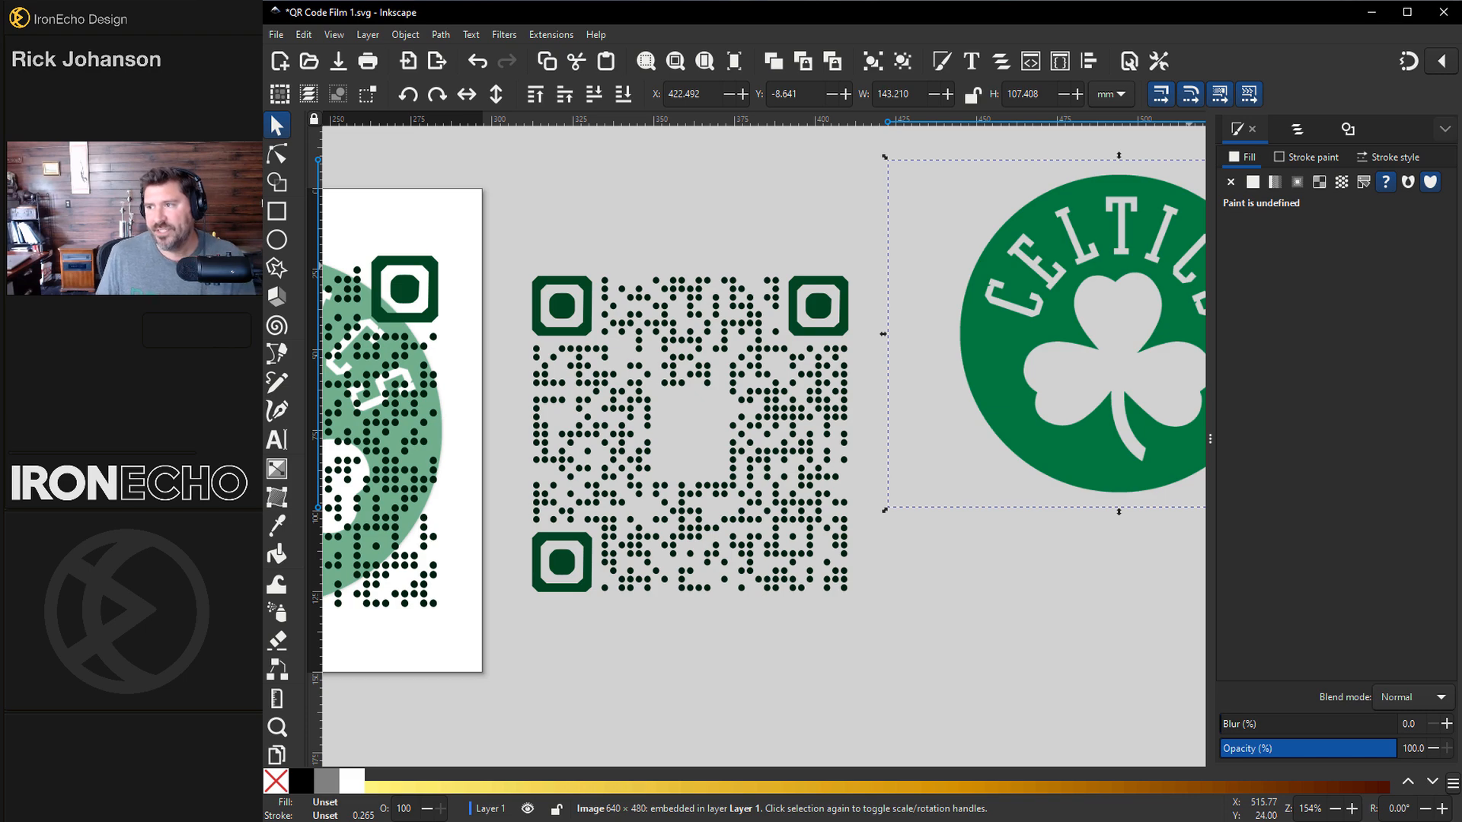
# Step: Position the Celtics logo image to the right of the QR code
pyautogui.moveTo(1461, 145); pyautogui.dragTo(851, 74)
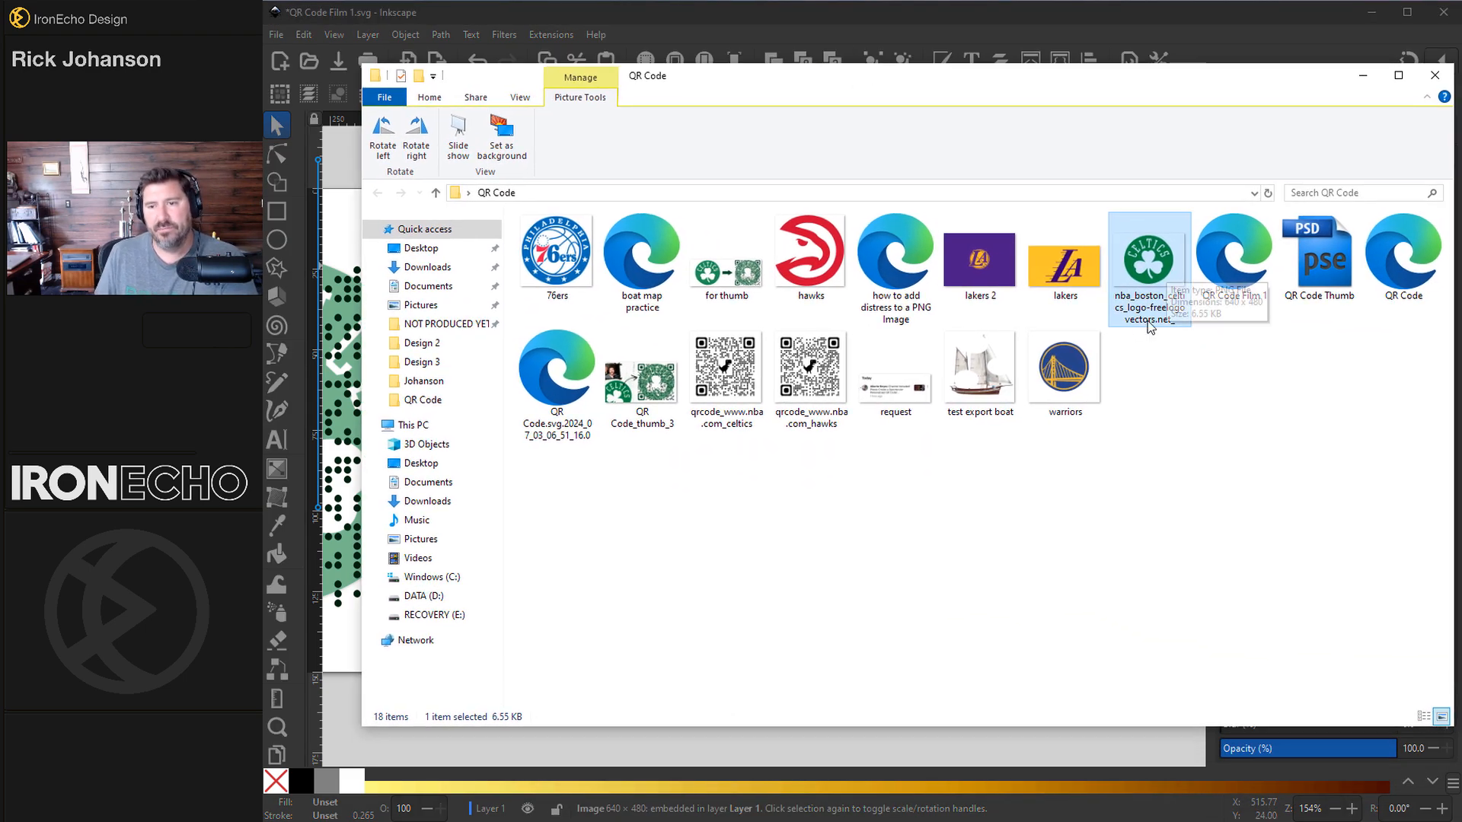
pyautogui.moveTo(1006, 80); pyautogui.dragTo(1461, 107)
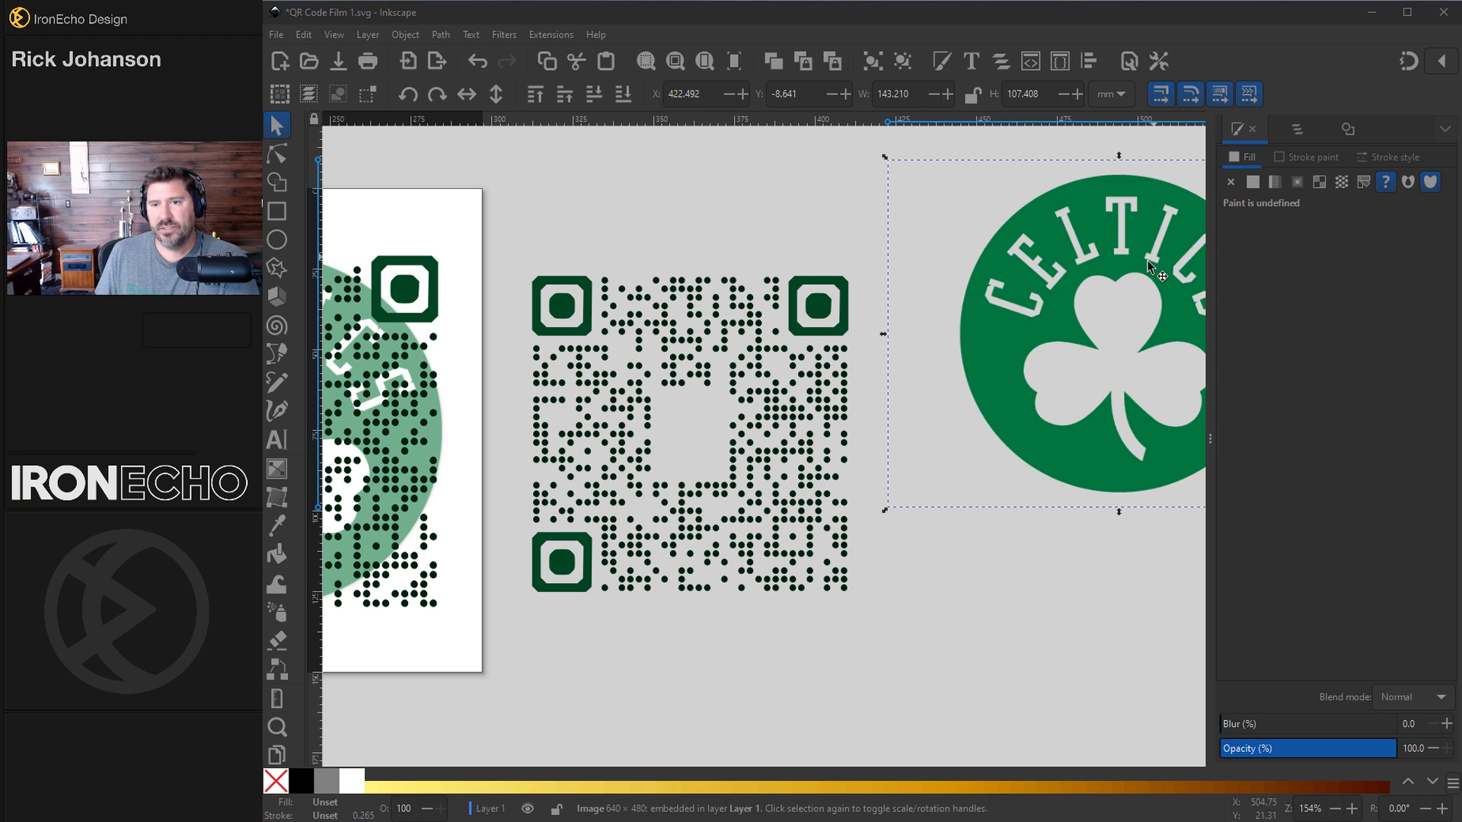
pyautogui.moveTo(1147, 262); pyautogui.dragTo(739, 392)
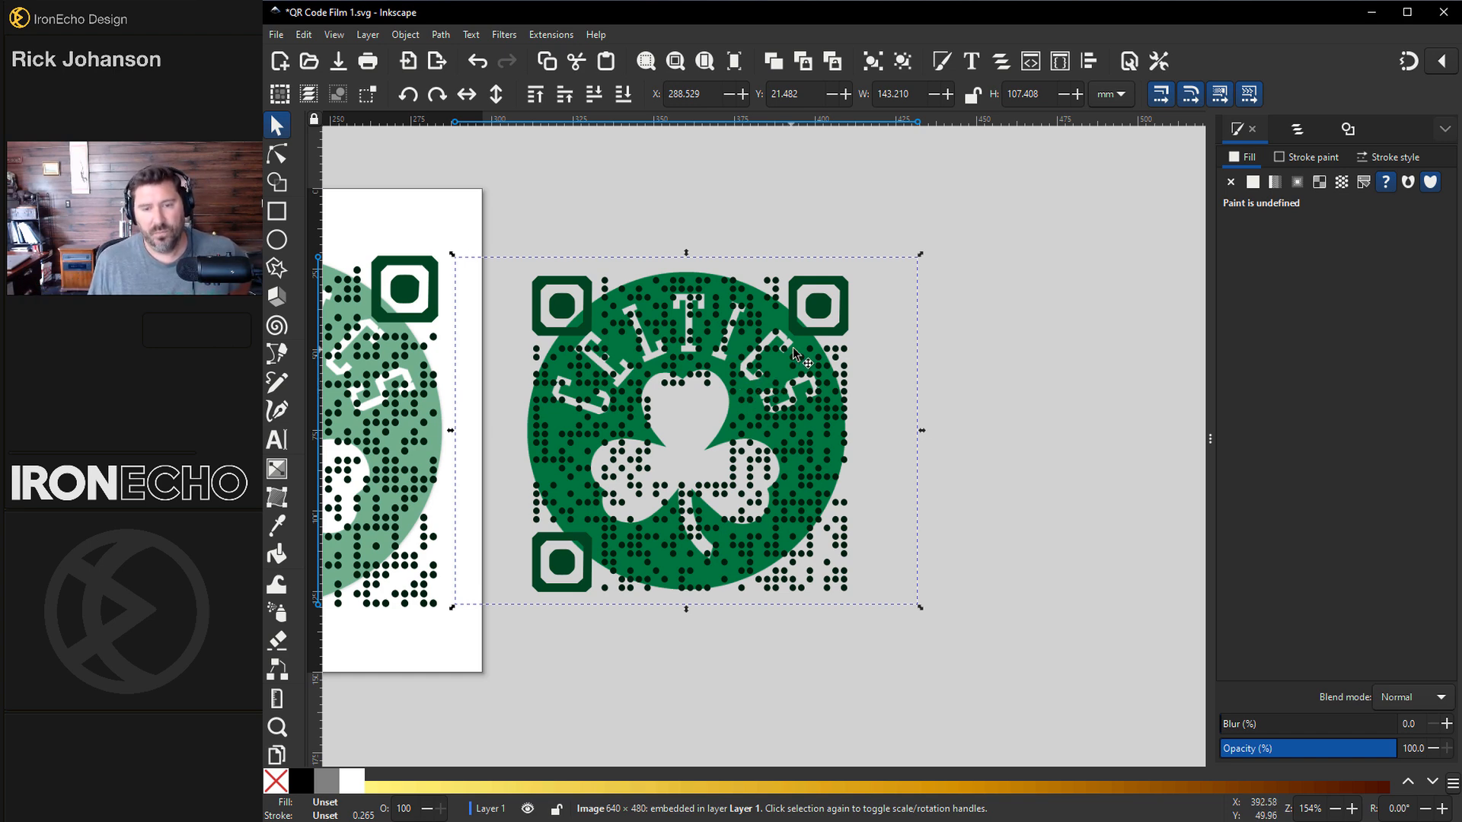
pyautogui.hotkey('ctrl', 'z')
pyautogui.moveTo(965, 327); pyautogui.dragTo(911, 324)
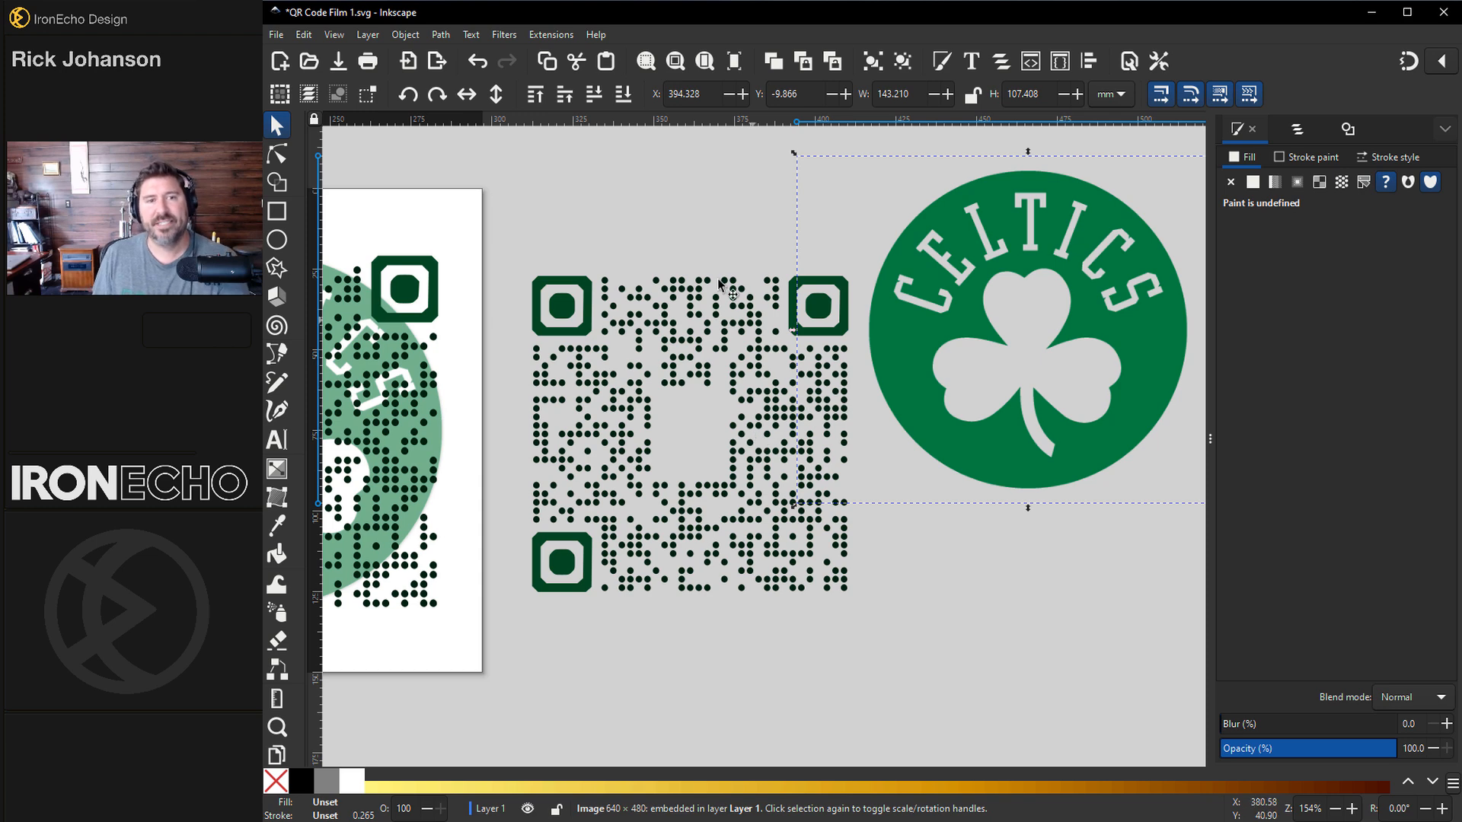
# Step: Trace the logo with Trace Bitmap in Multicolor Colors mode, 2 scans, with Smooth, Stack and Remove background enabled
pyautogui.click(441, 34)
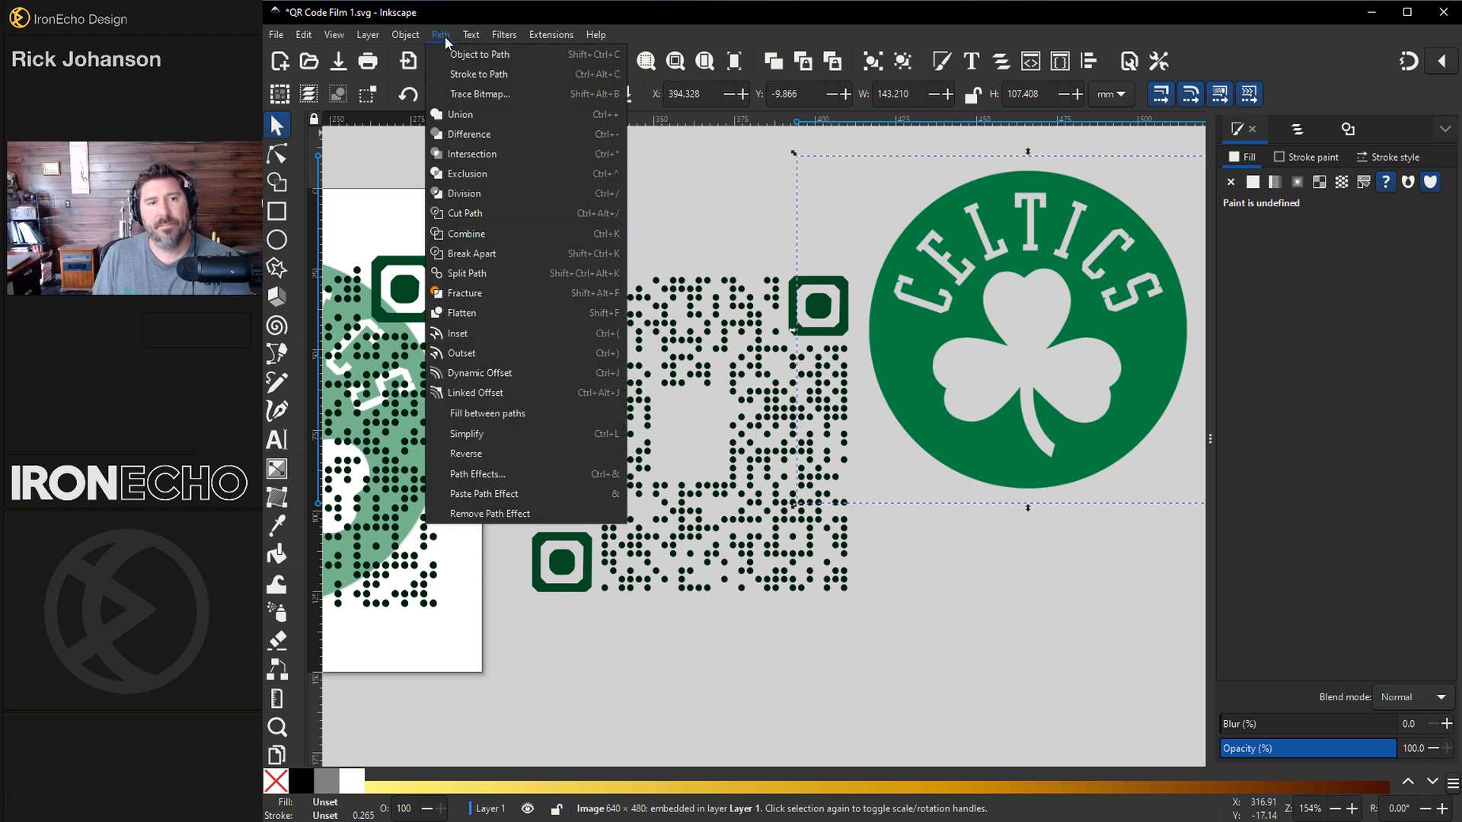
pyautogui.click(462, 94)
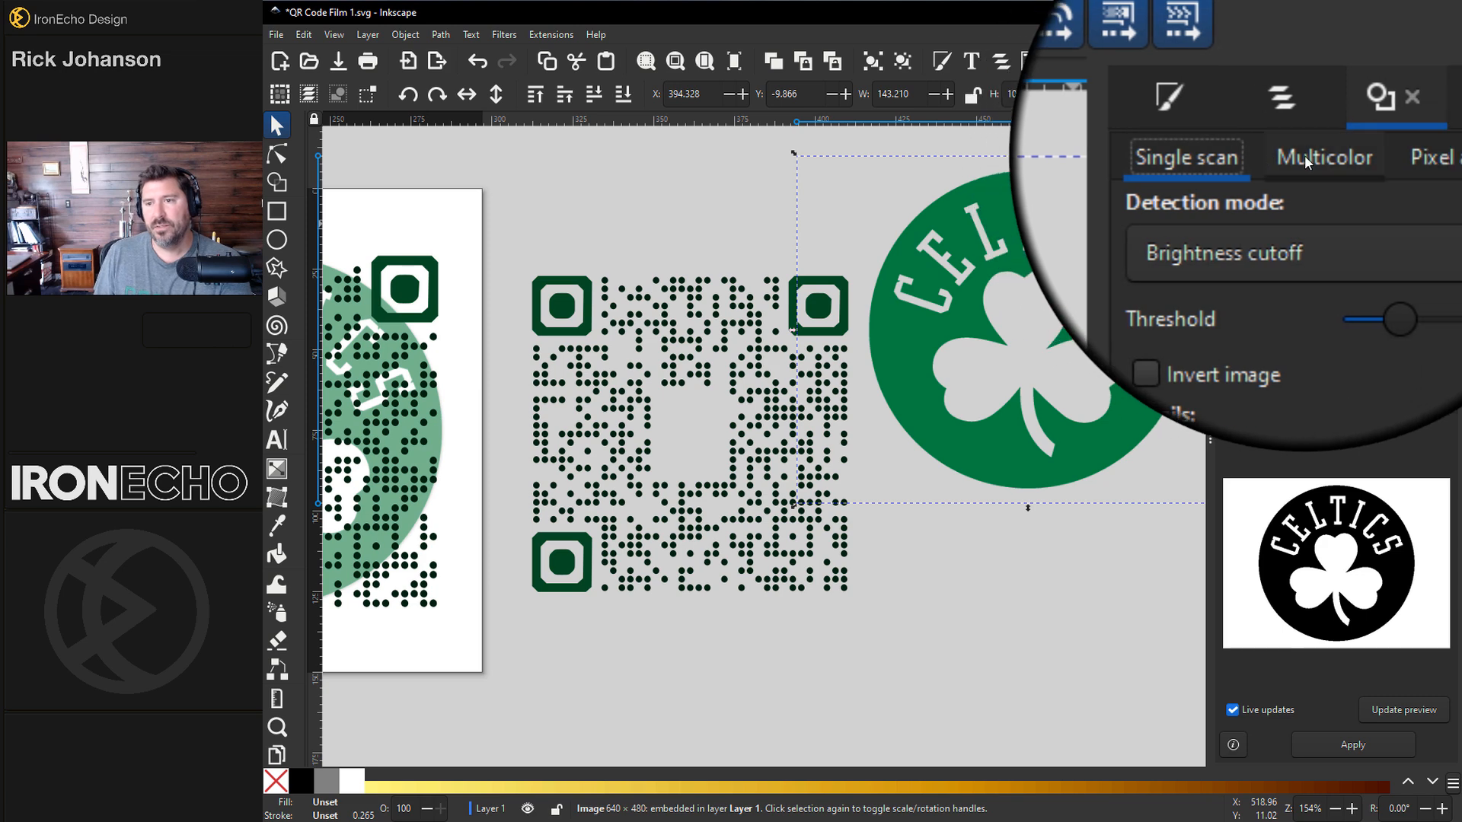
pyautogui.click(1304, 156)
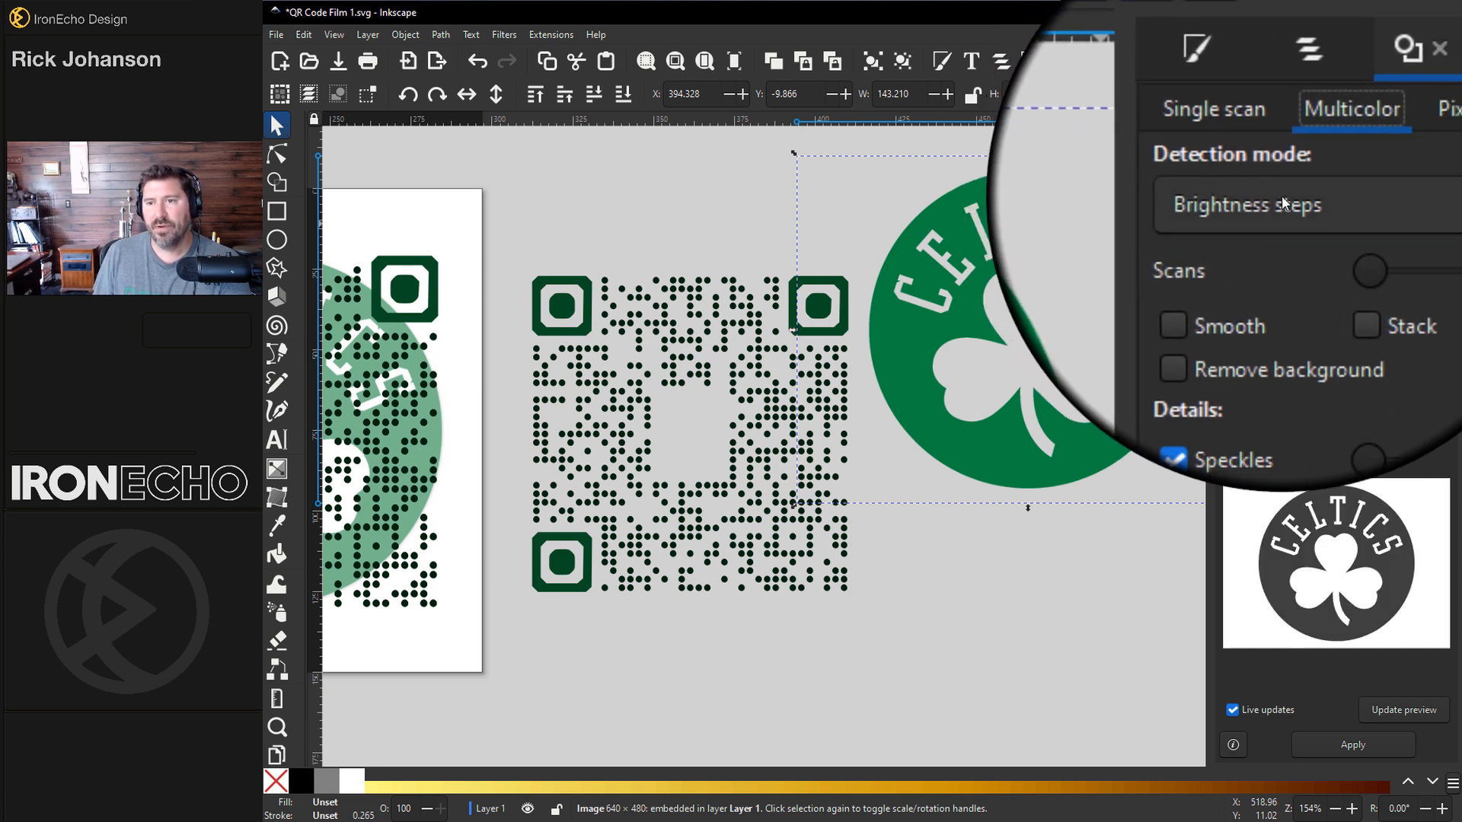
pyautogui.click(1281, 195)
pyautogui.click(1254, 222)
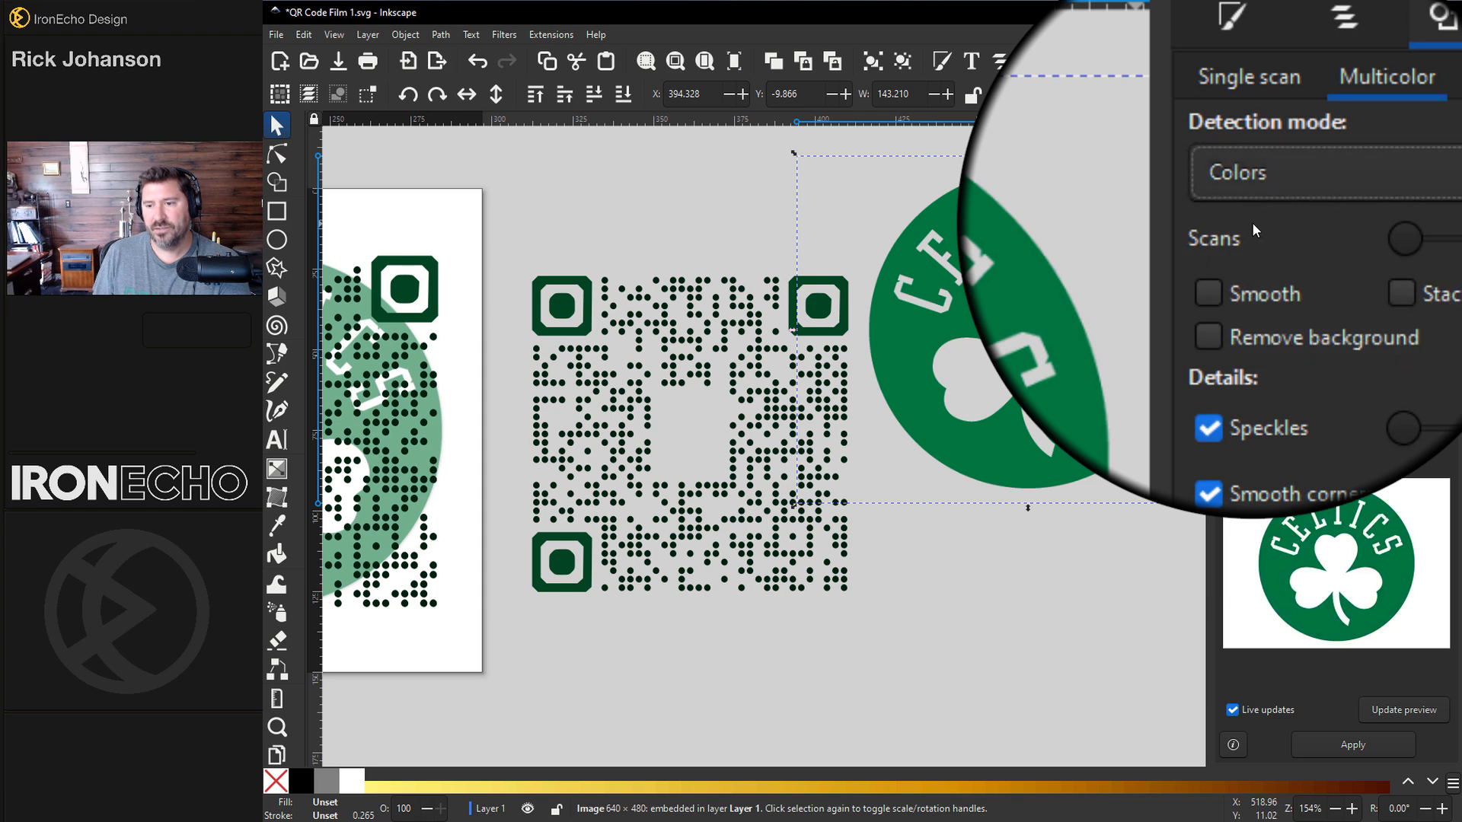
pyautogui.click(1429, 237)
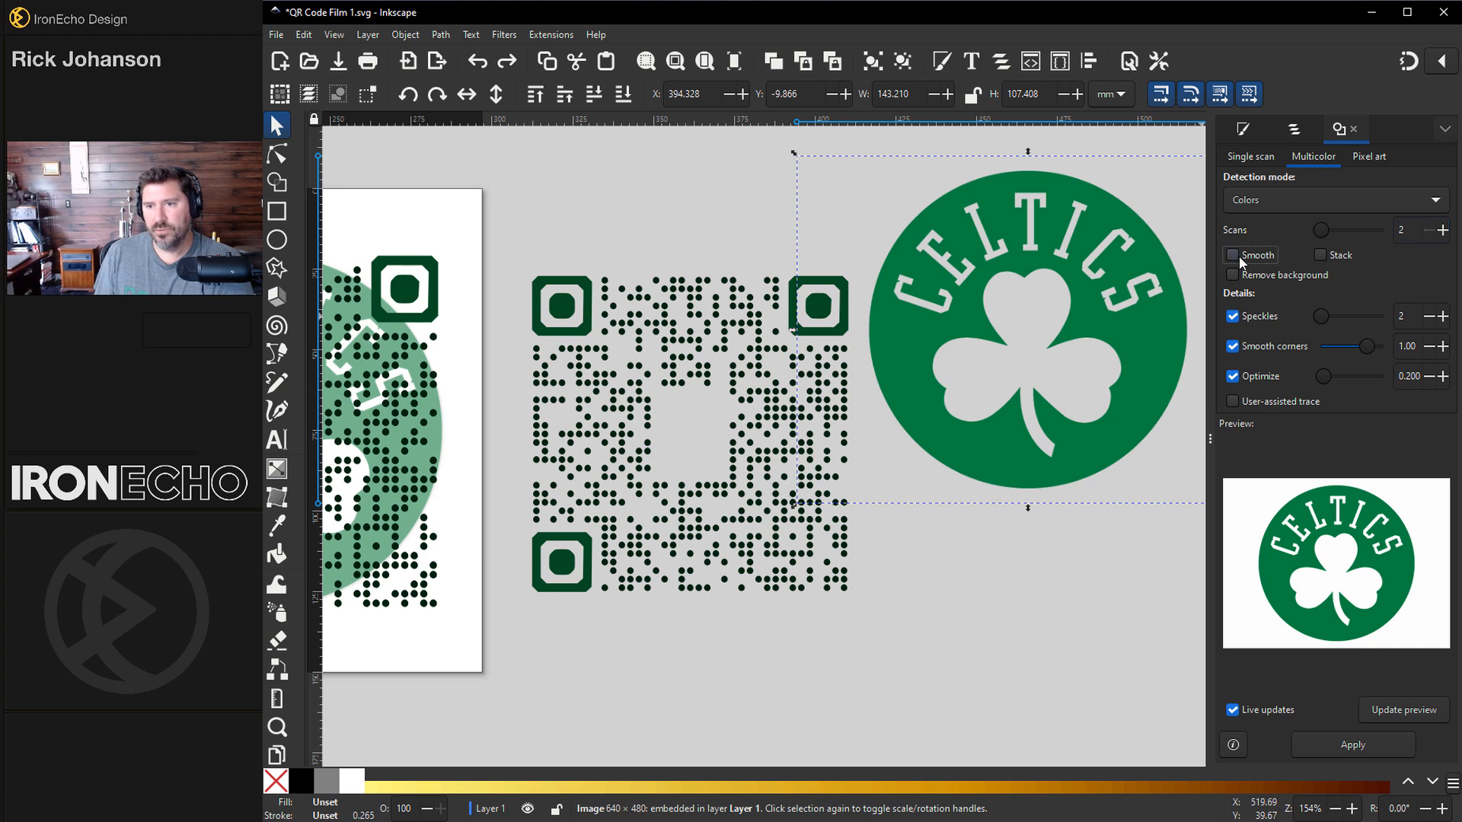
pyautogui.click(1233, 276)
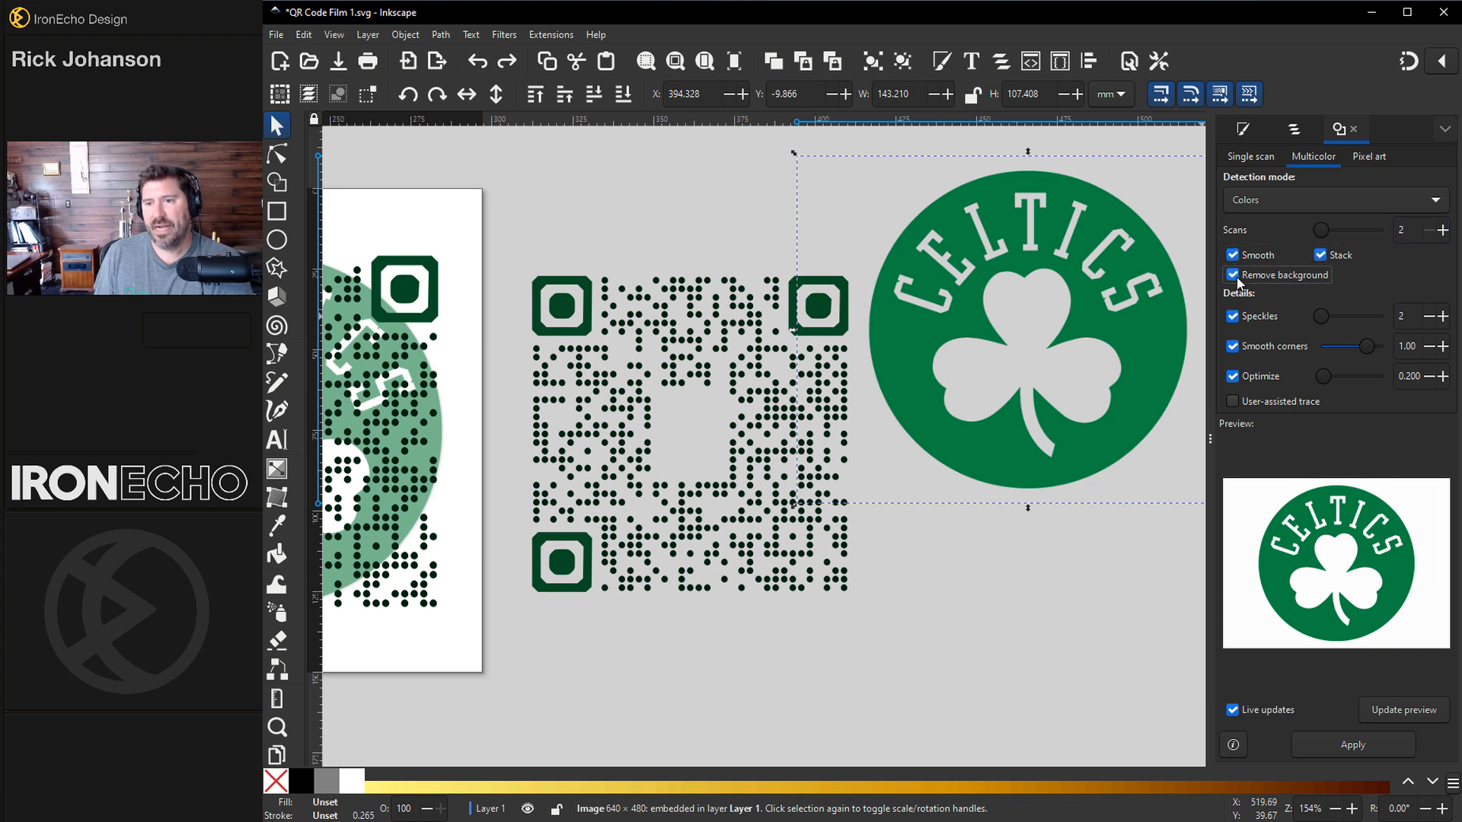
pyautogui.click(1348, 744)
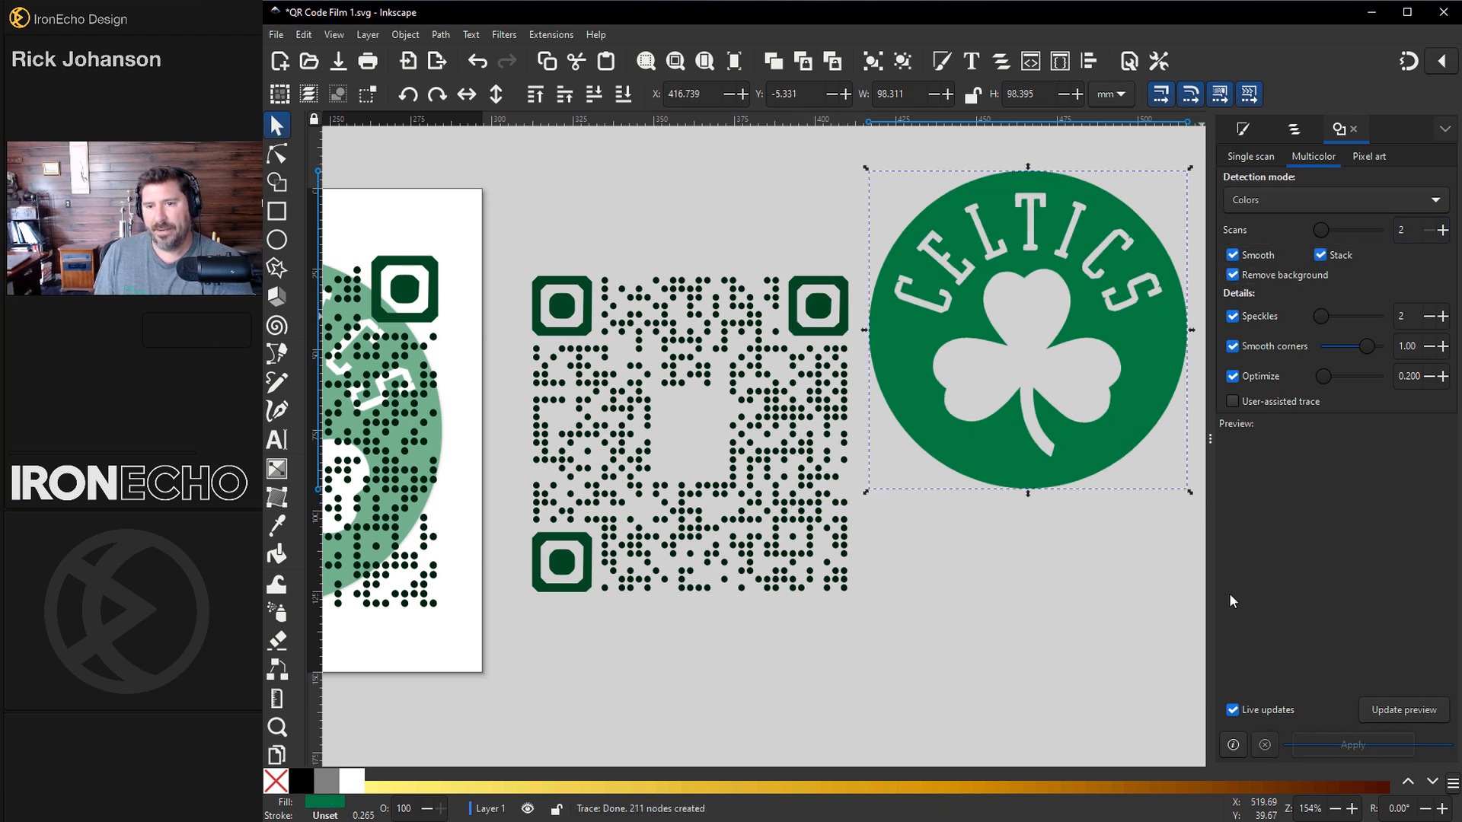
# Step: Move the traced logo over the QR code and delete the original logo bitmap
pyautogui.moveTo(1157, 377)
pyautogui.mouseDown()
pyautogui.moveTo(989, 587)
pyautogui.moveTo(898, 613)
pyautogui.moveTo(820, 504)
pyautogui.moveTo(819, 477)
pyautogui.mouseUp()
pyautogui.click(1004, 450)
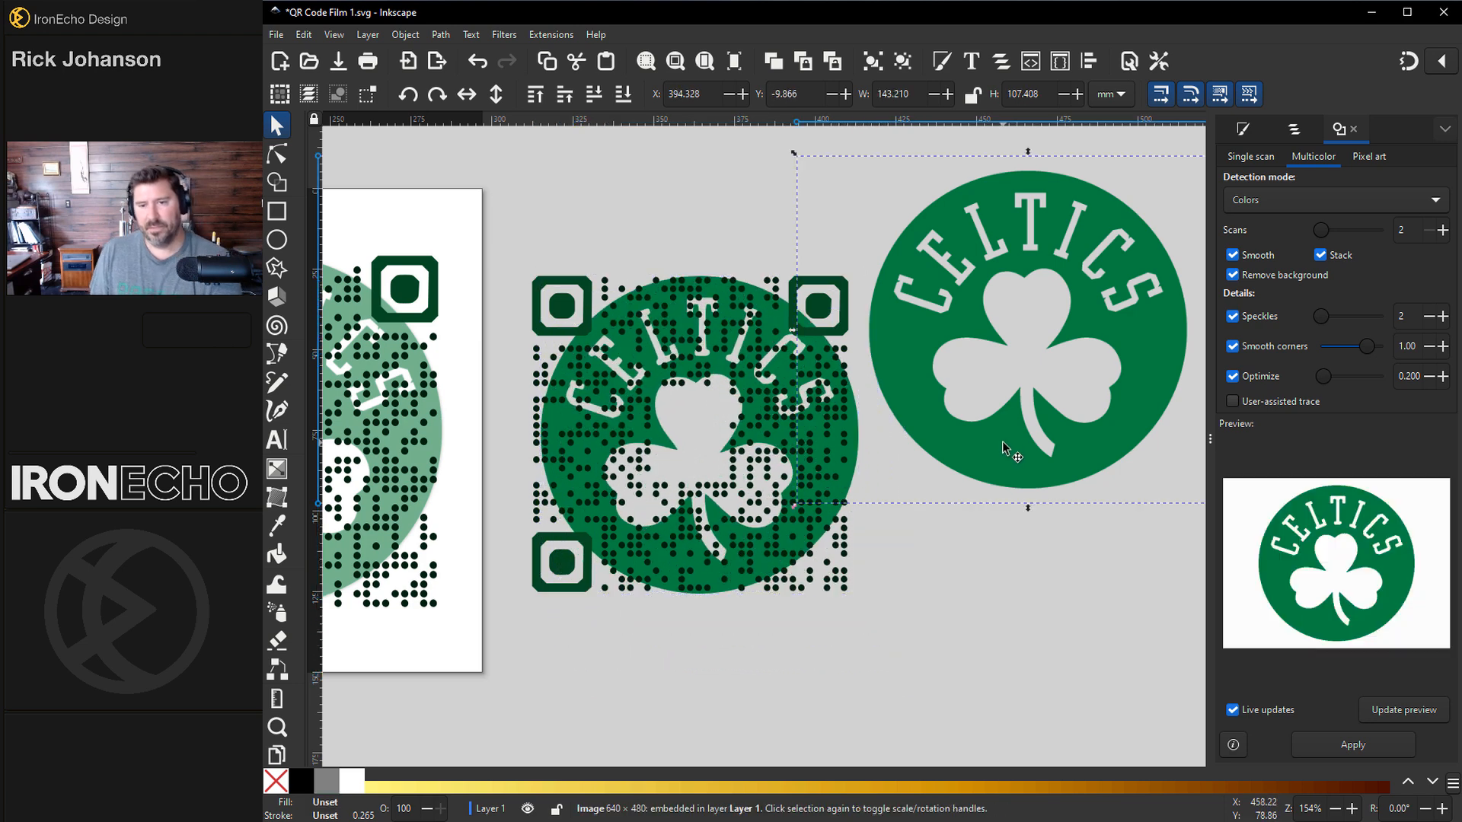
pyautogui.press('Delete')
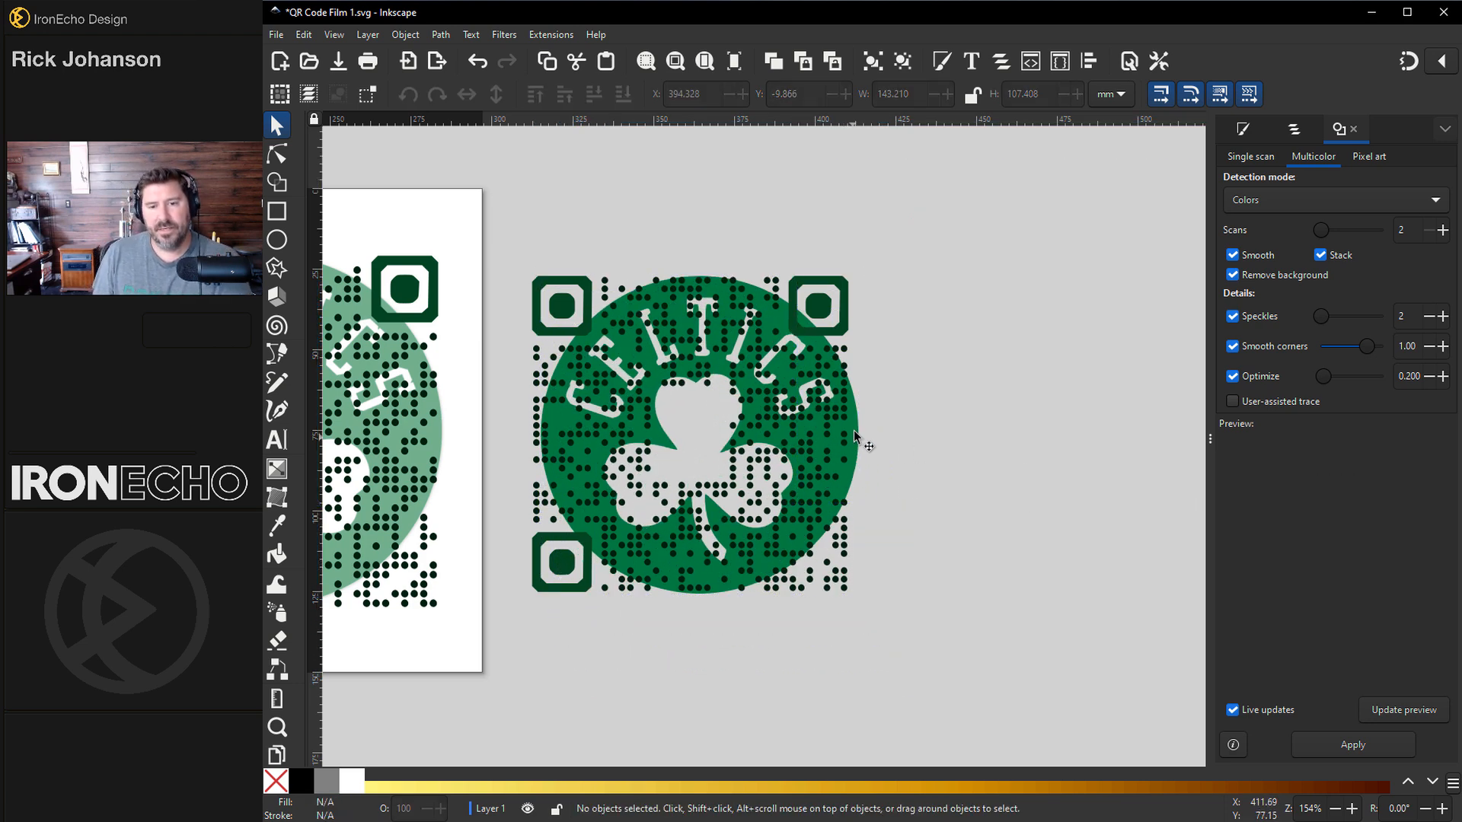
# Step: Lighten the traced logo's fill to a muted green, RGBA 5c9979ff, in Fill and Stroke
pyautogui.moveTo(856, 428); pyautogui.dragTo(844, 421)
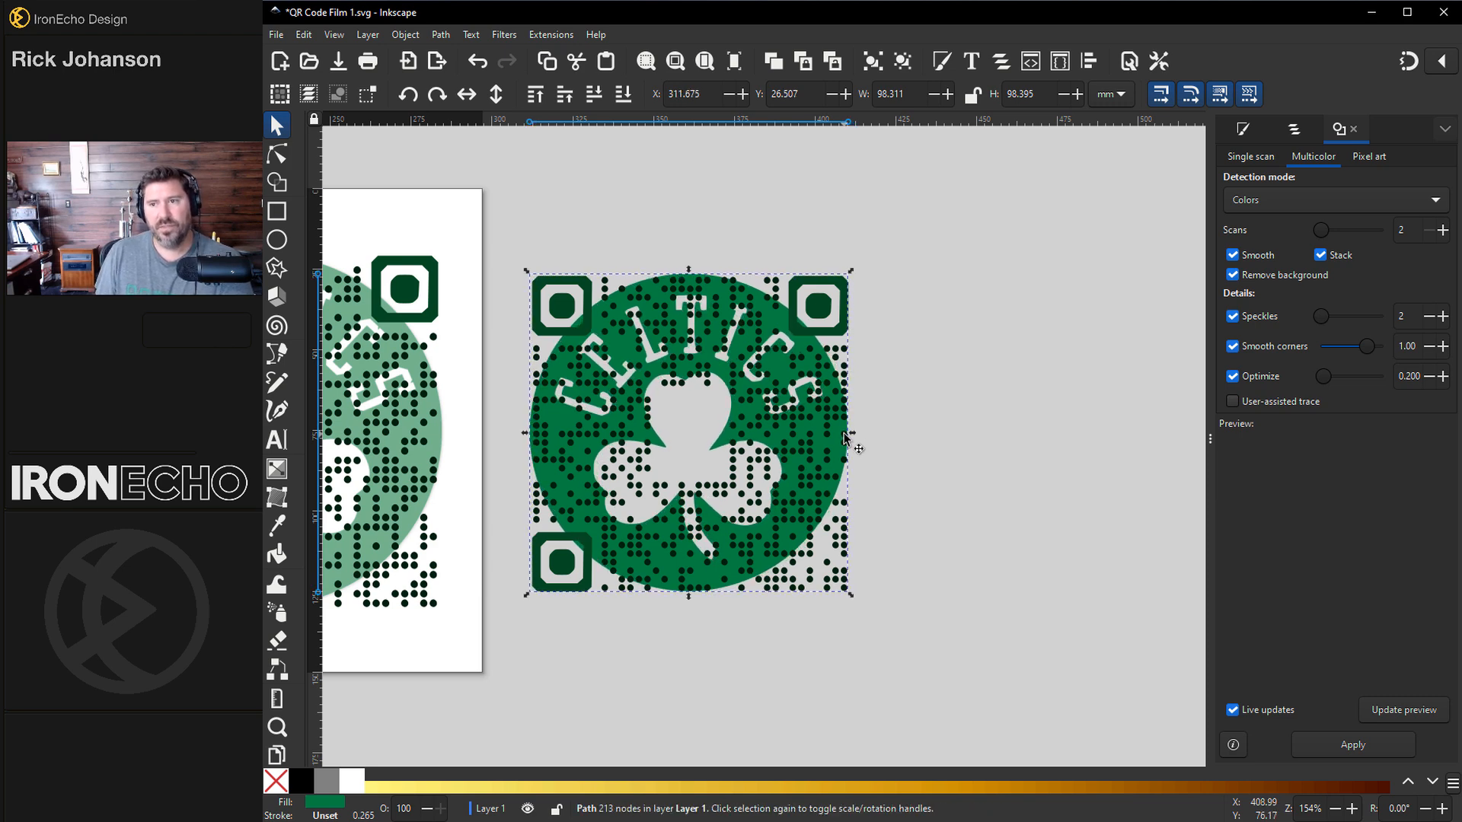
pyautogui.click(405, 35)
pyautogui.click(429, 75)
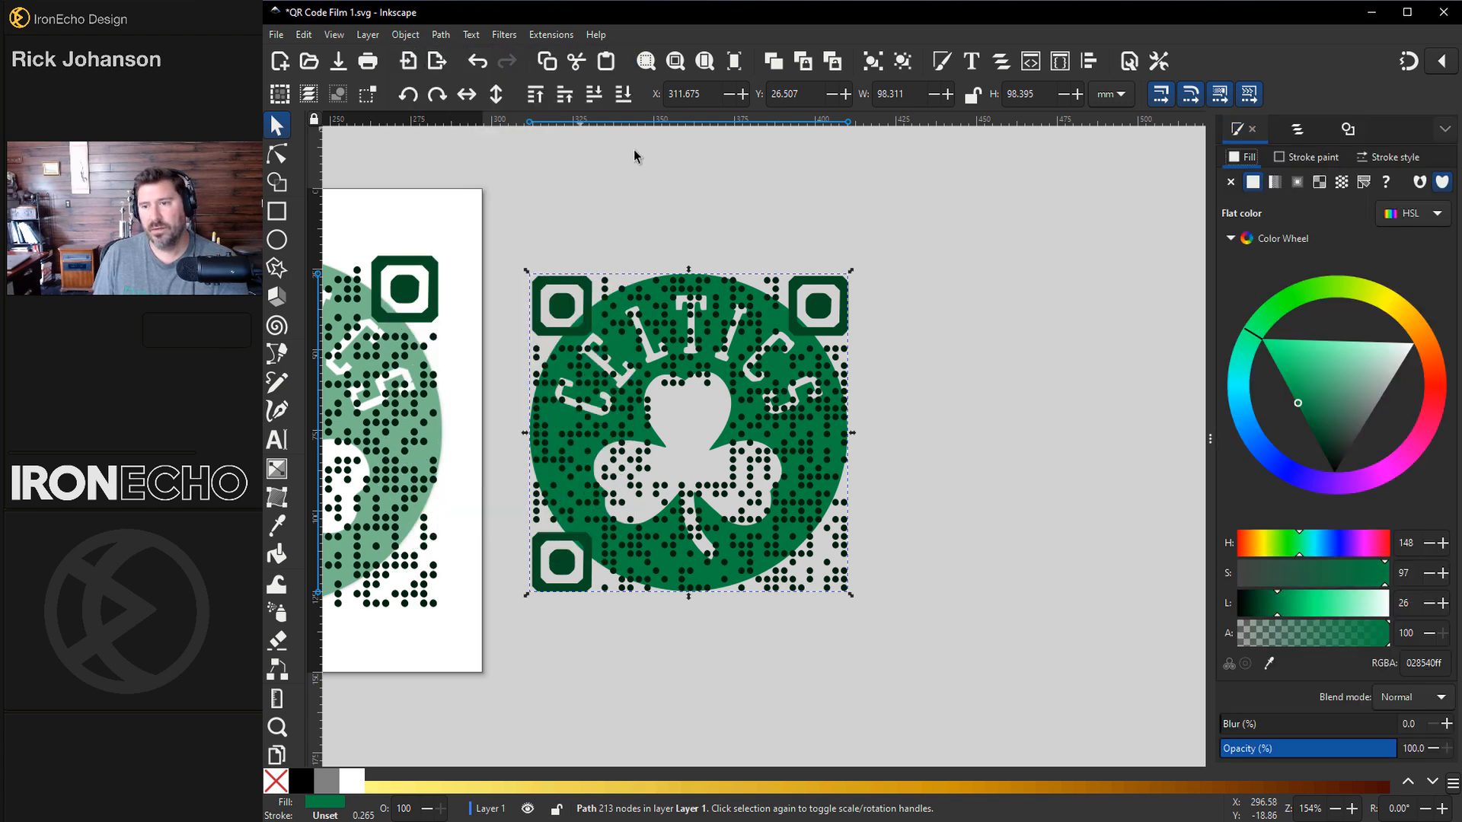
pyautogui.click(1310, 379)
pyautogui.moveTo(1318, 384); pyautogui.dragTo(1345, 394)
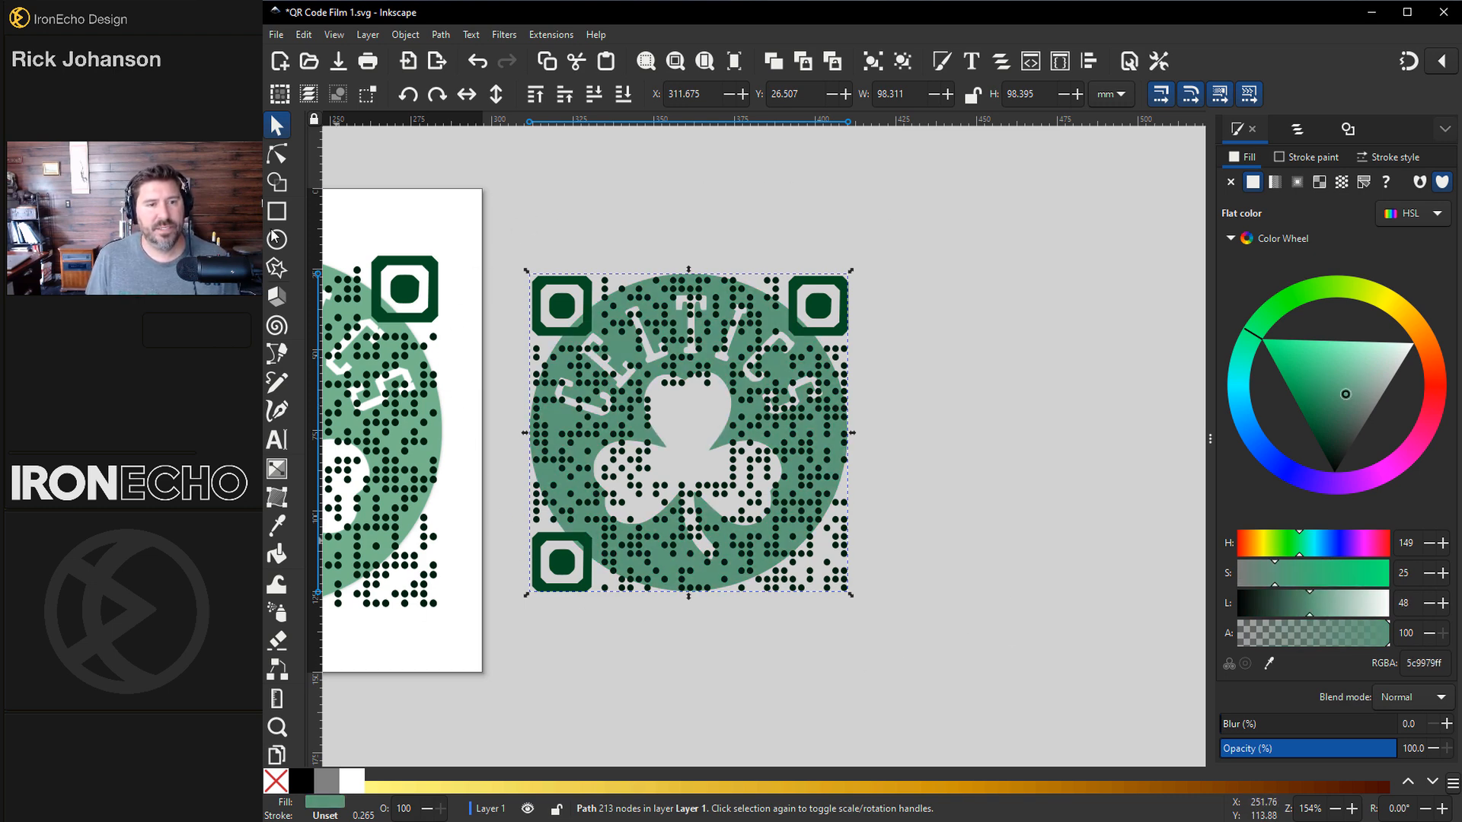
# Step: Draw a rectangle above the artwork, fill it white, and lower it to the bottom of the stacking order
pyautogui.click(277, 211)
pyautogui.moveTo(498, 202); pyautogui.dragTo(1039, 161)
pyautogui.click(351, 781)
pyautogui.click(276, 125)
pyautogui.click(624, 95)
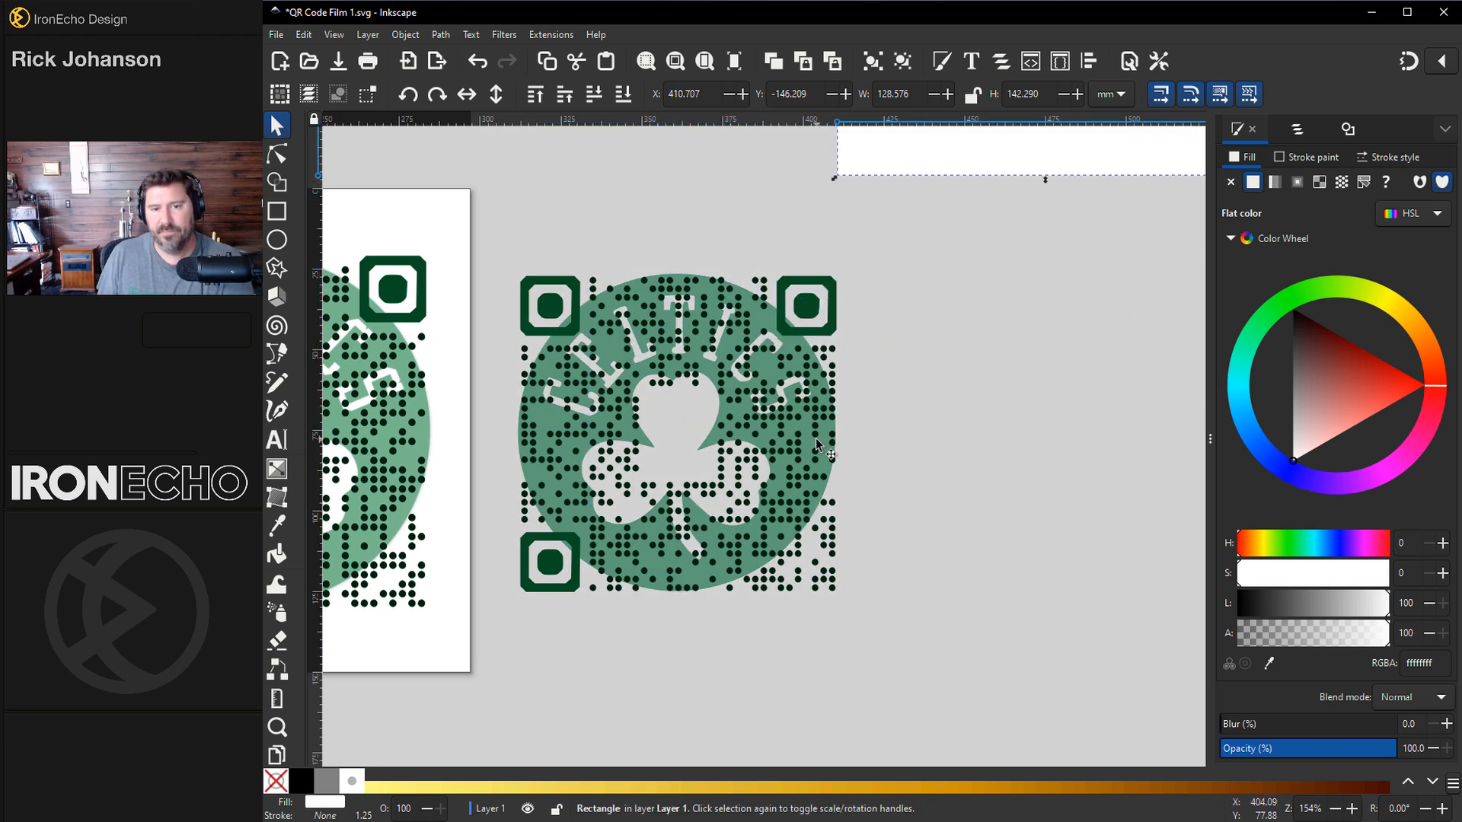
# Step: Select the traced logo and pick a different green for its fill on the color wheel
pyautogui.click(781, 335)
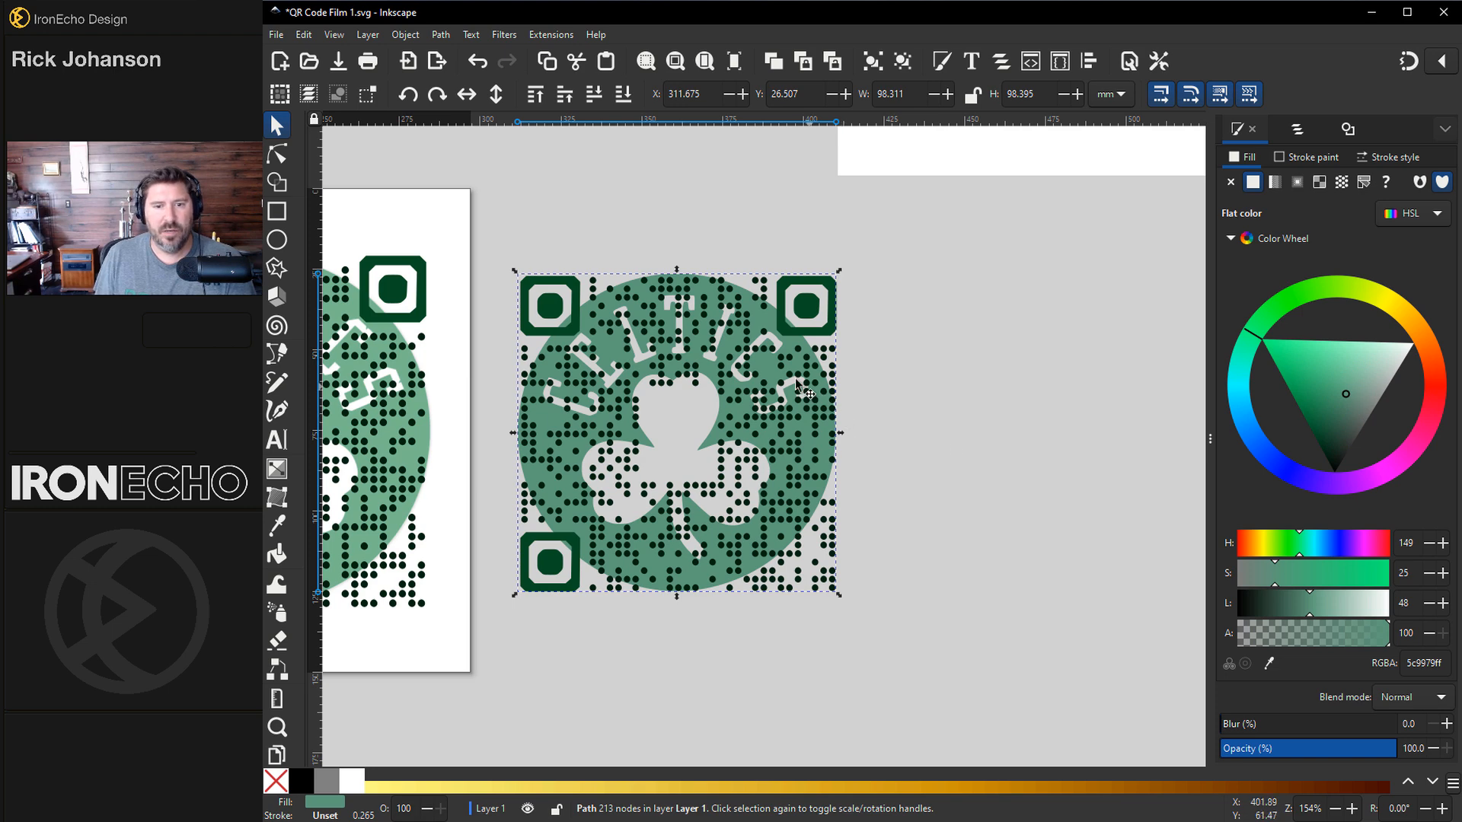
pyautogui.click(1351, 390)
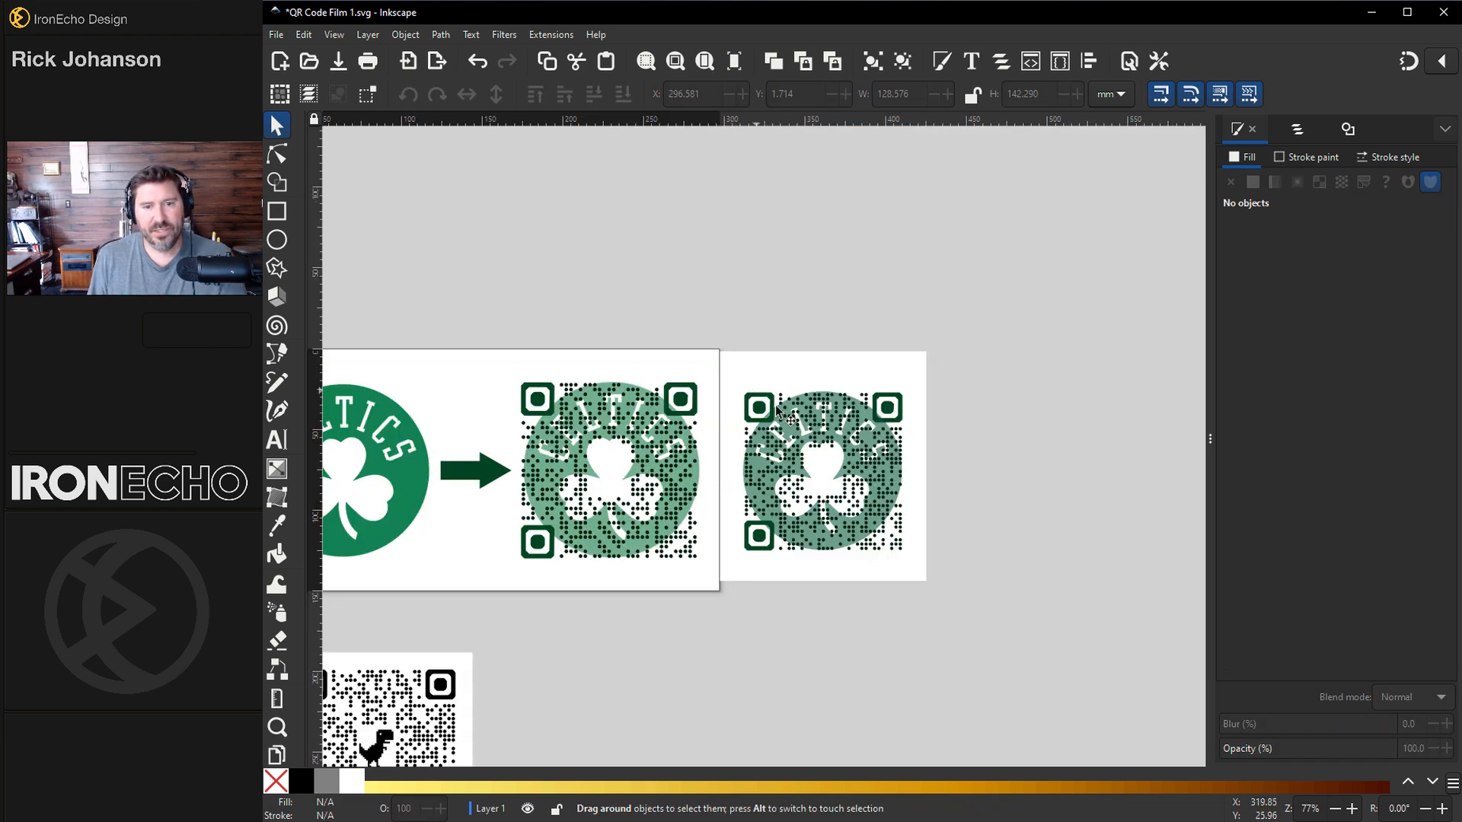
# Step: Select the finished QR code with its white background and open the PNG export set to the selection area
pyautogui.moveTo(728, 370); pyautogui.dragTo(920, 568)
pyautogui.click(275, 34)
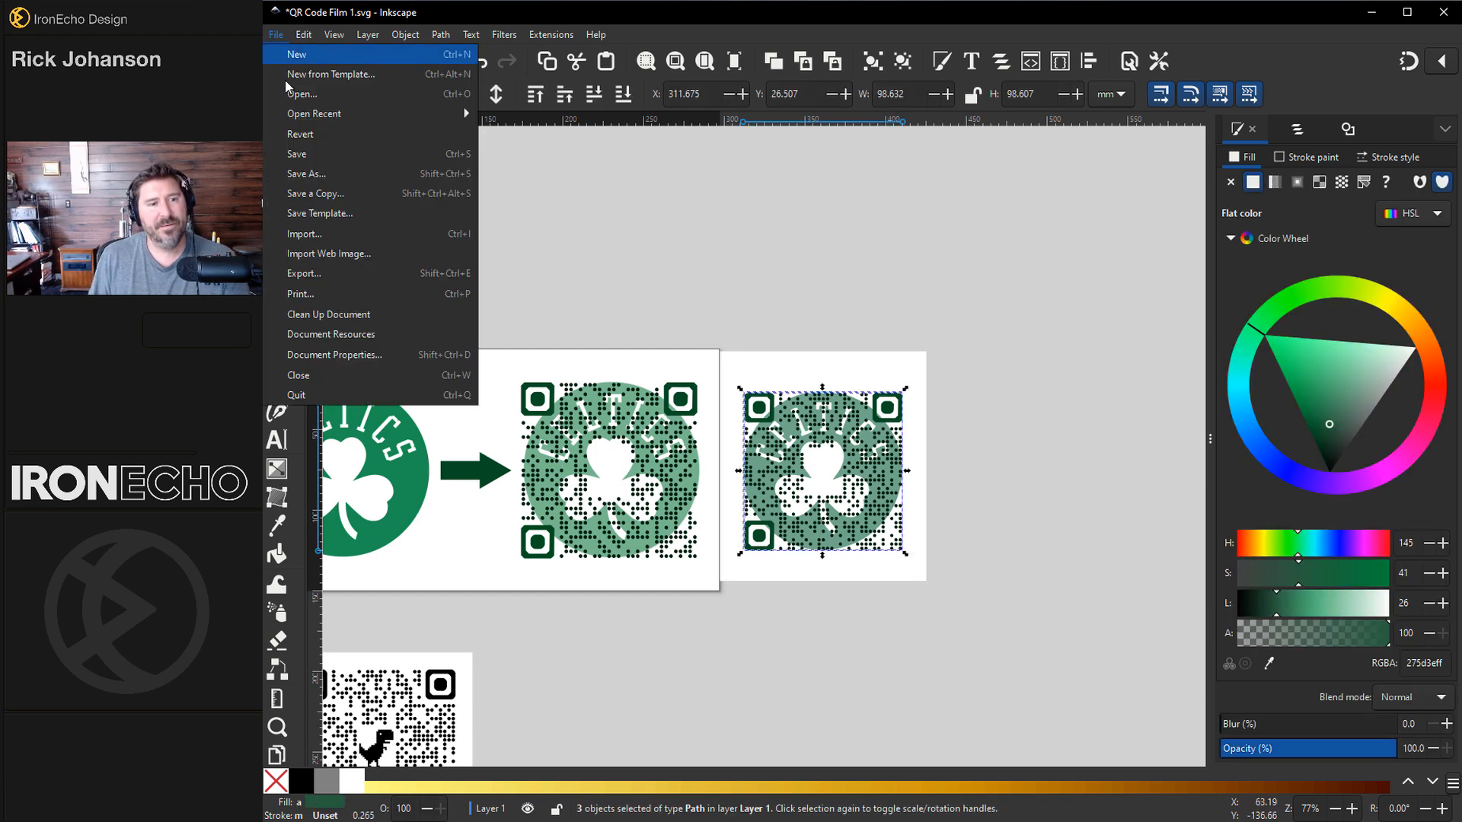
pyautogui.click(312, 273)
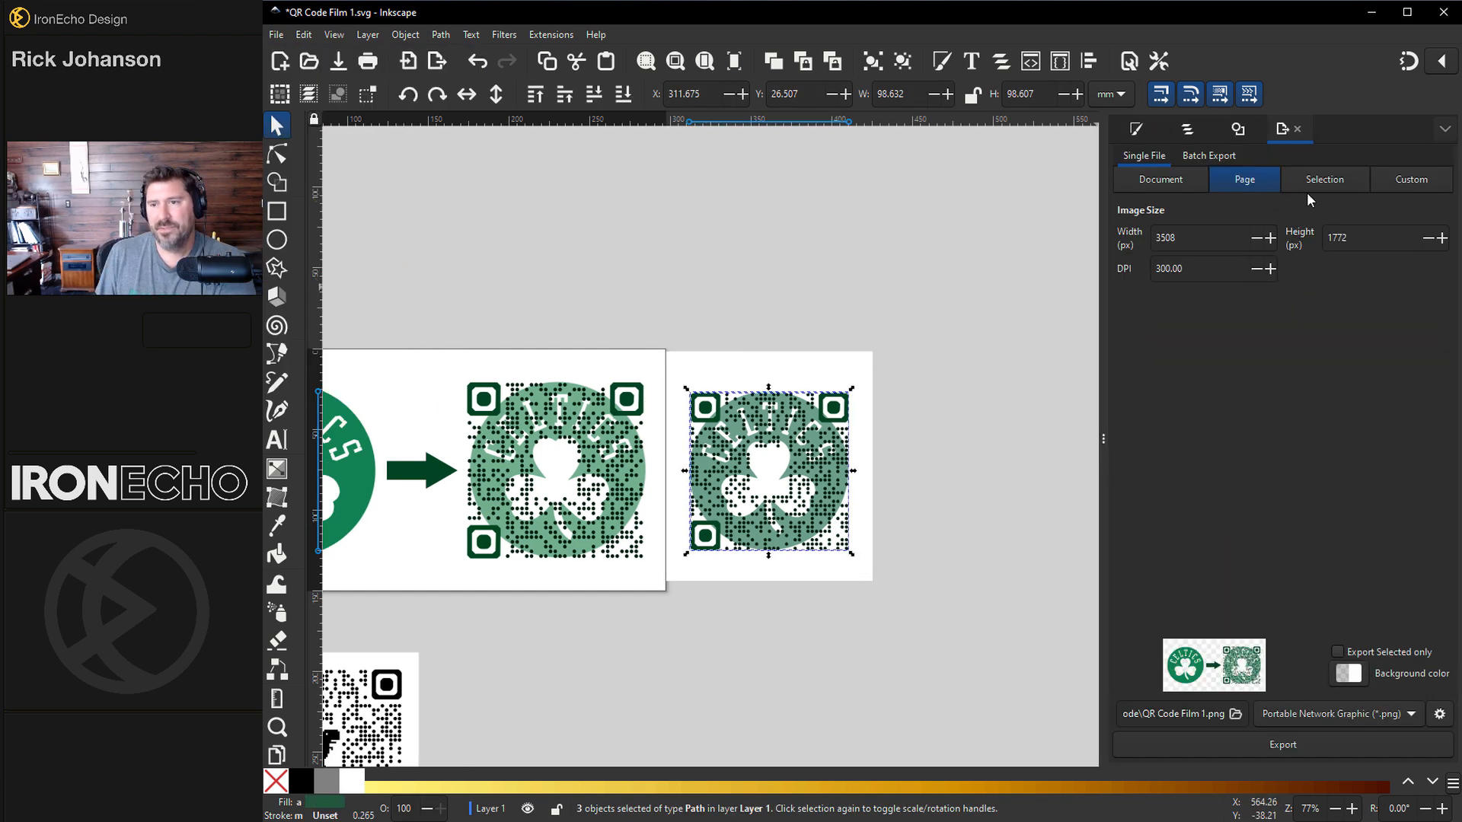
pyautogui.click(1333, 183)
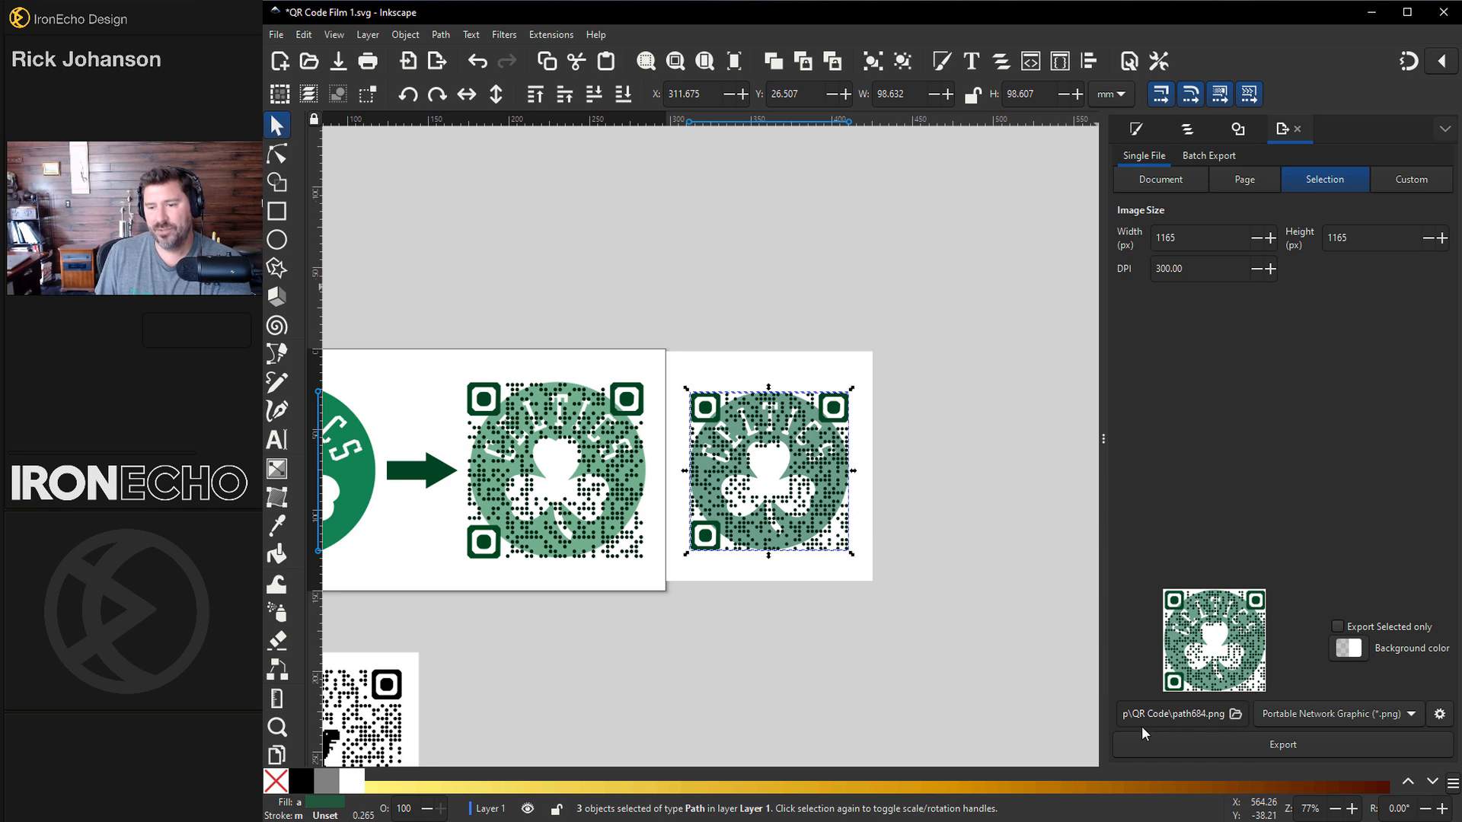
# Step: Browse the export location and name the PNG file celtics_QR_code_flat in the QR Code folder
pyautogui.click(1237, 716)
pyautogui.click(639, 588)
pyautogui.click(629, 613)
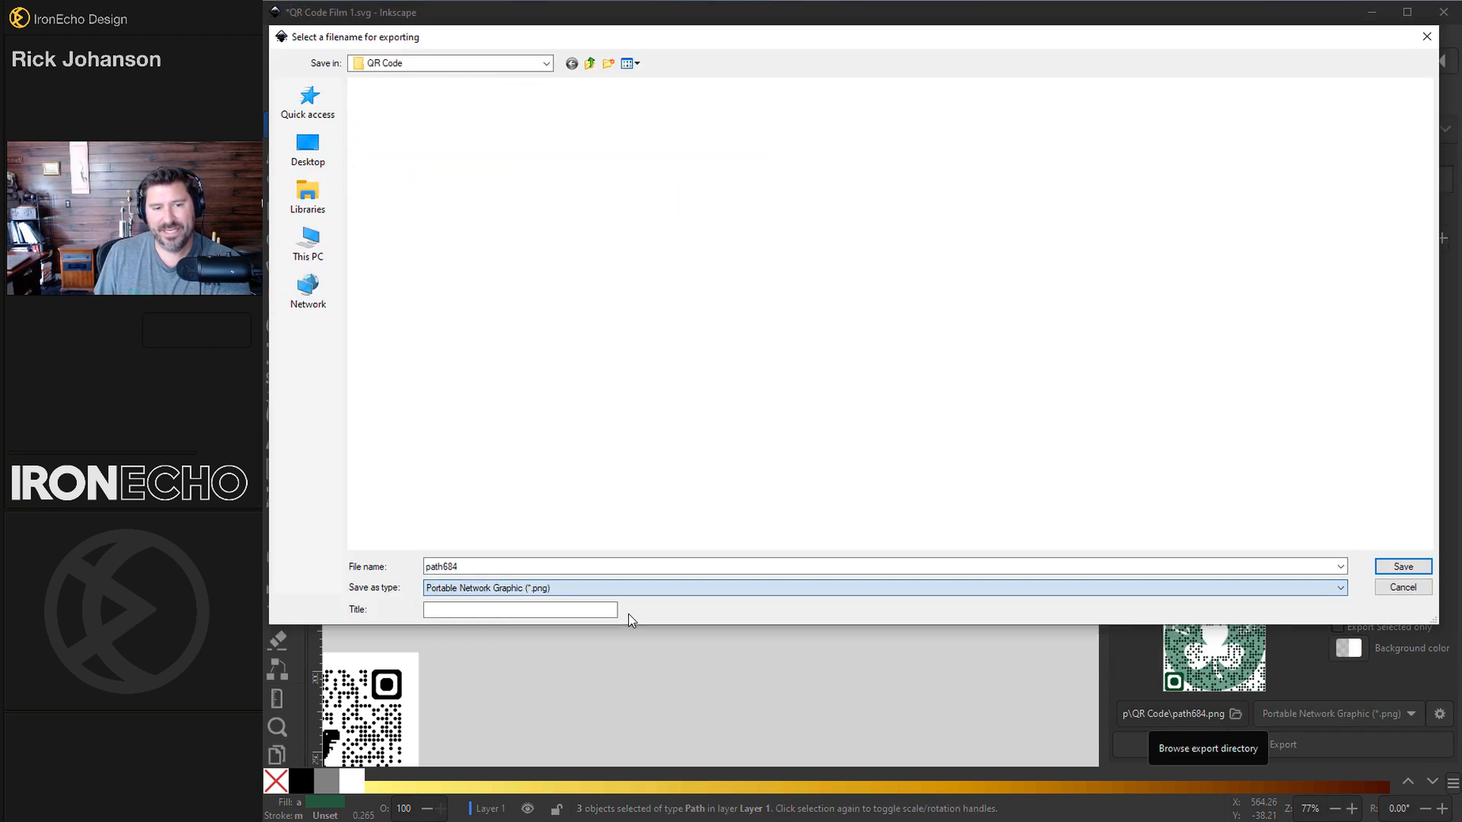
pyautogui.doubleClick(640, 565)
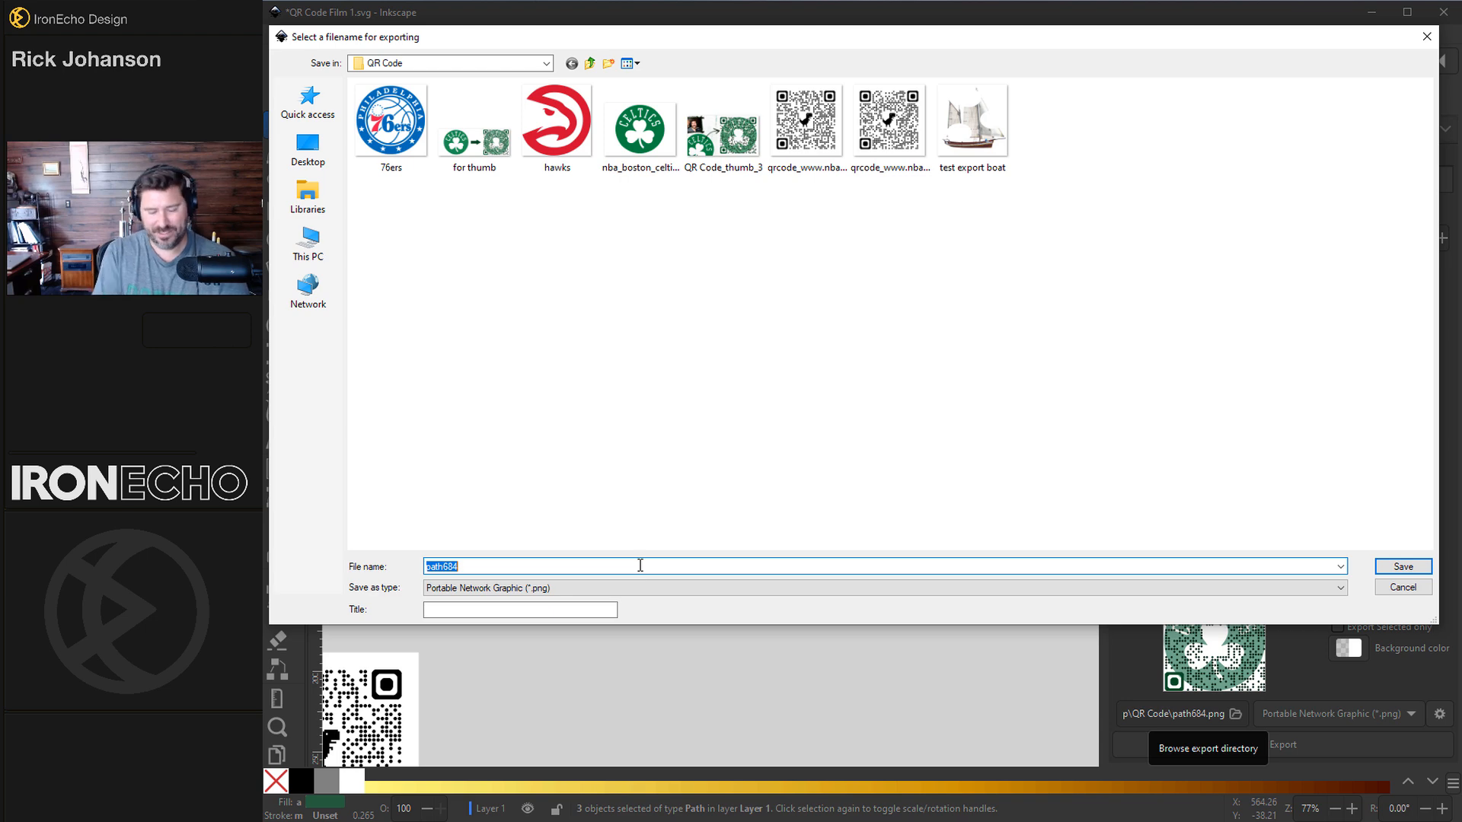
pyautogui.write('celtics_QR_')
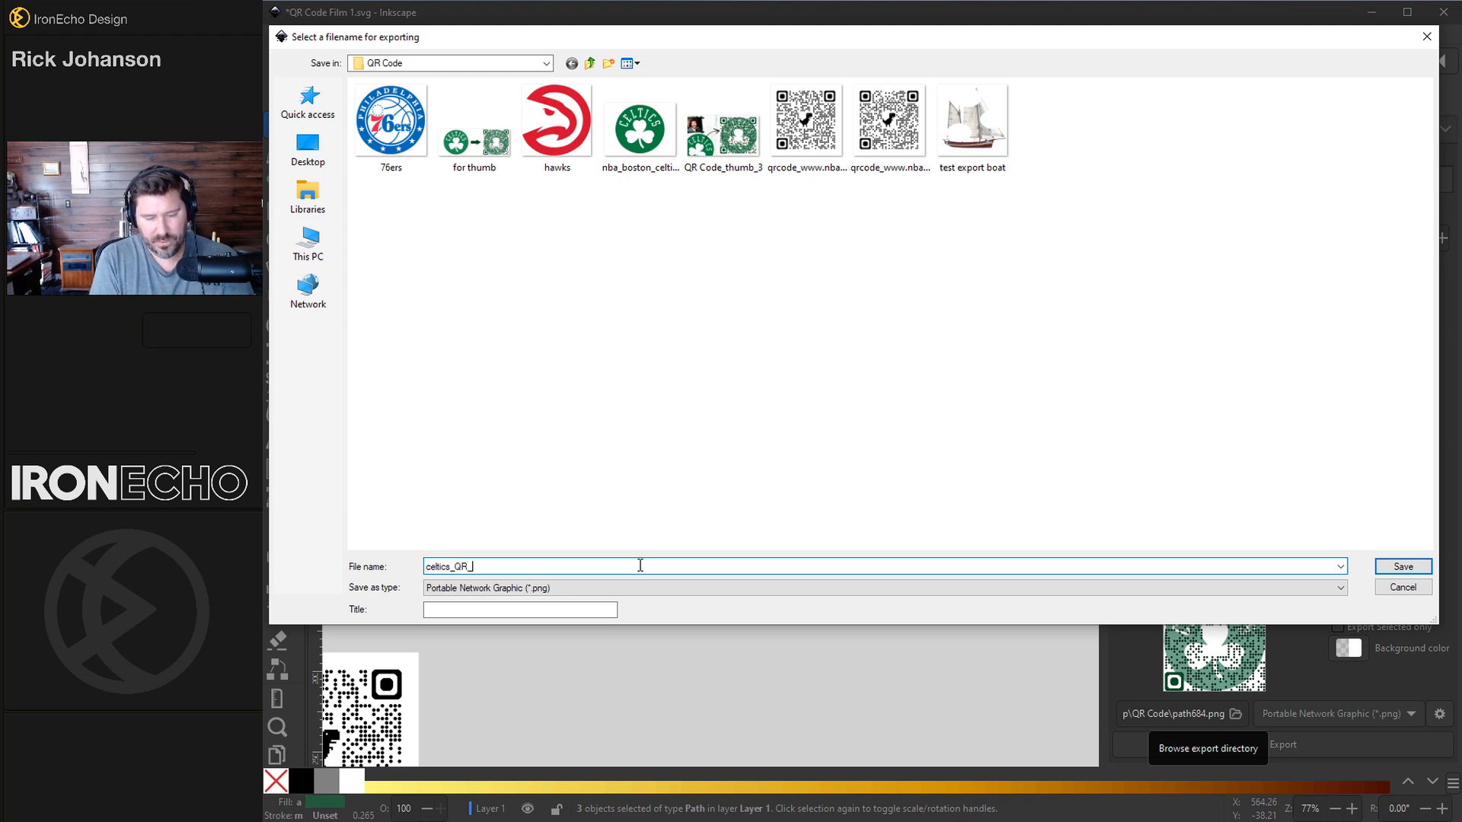
pyautogui.write('code_flat')
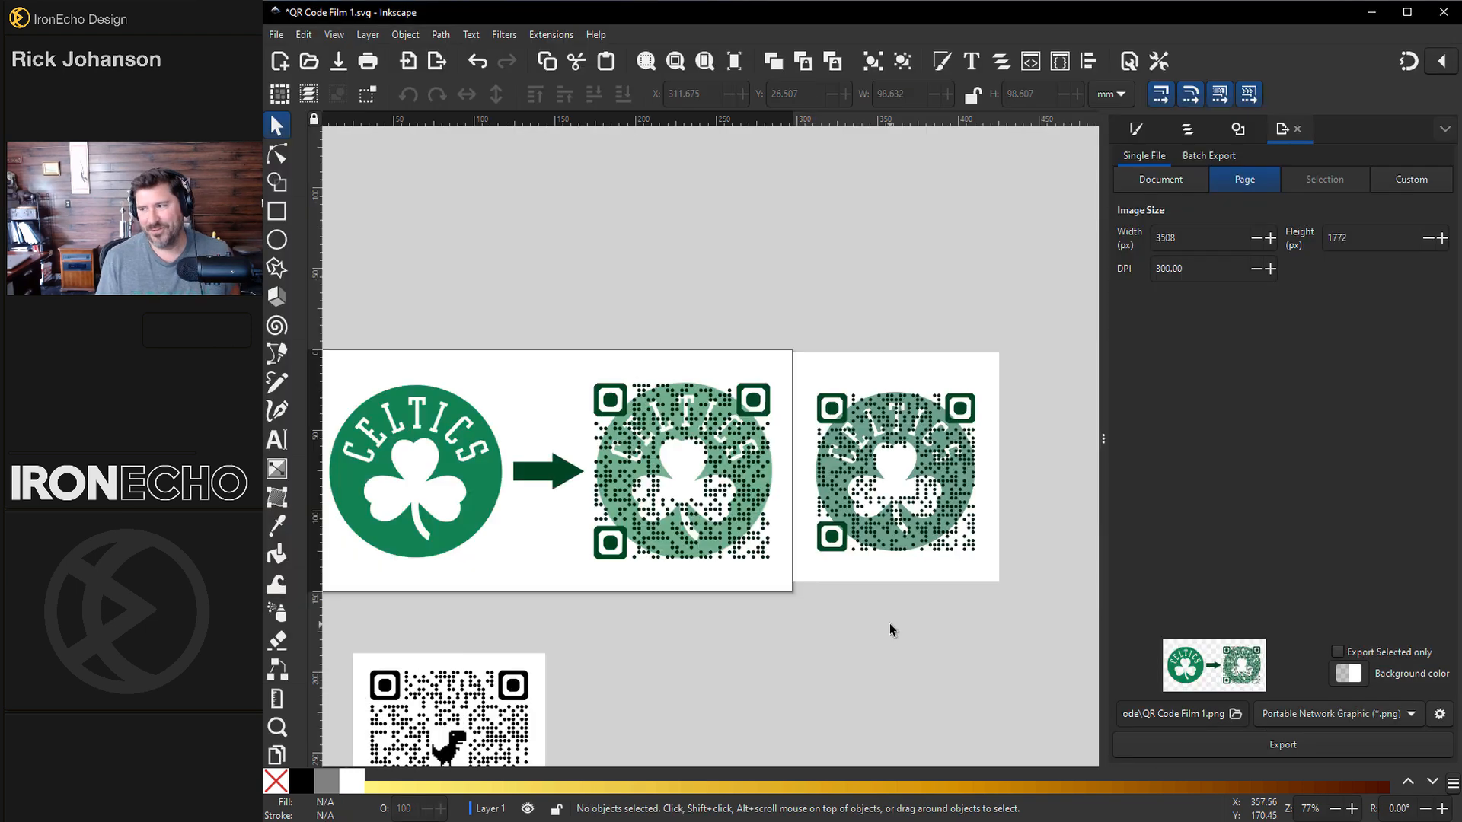